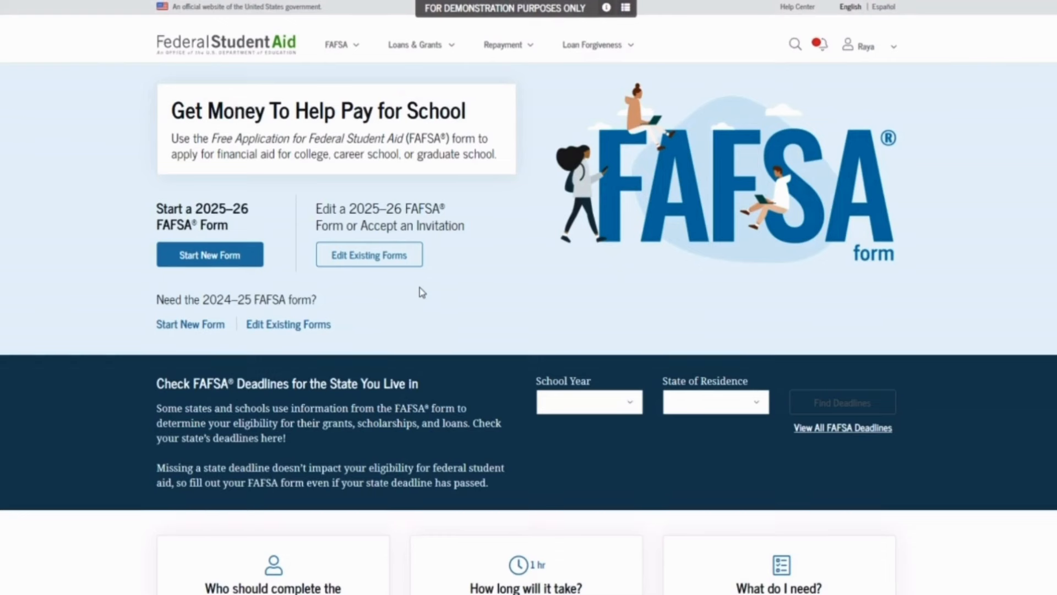
# Start a new 2025–26 FAFSA form as the Student and continue to the introduction
pyautogui.click(242, 253)
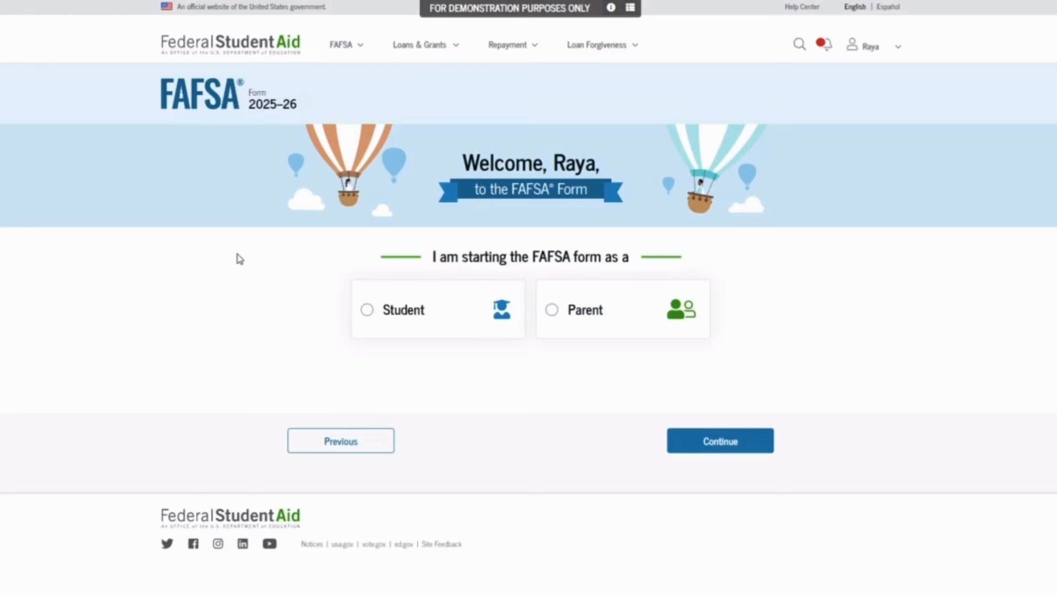
pyautogui.click(456, 323)
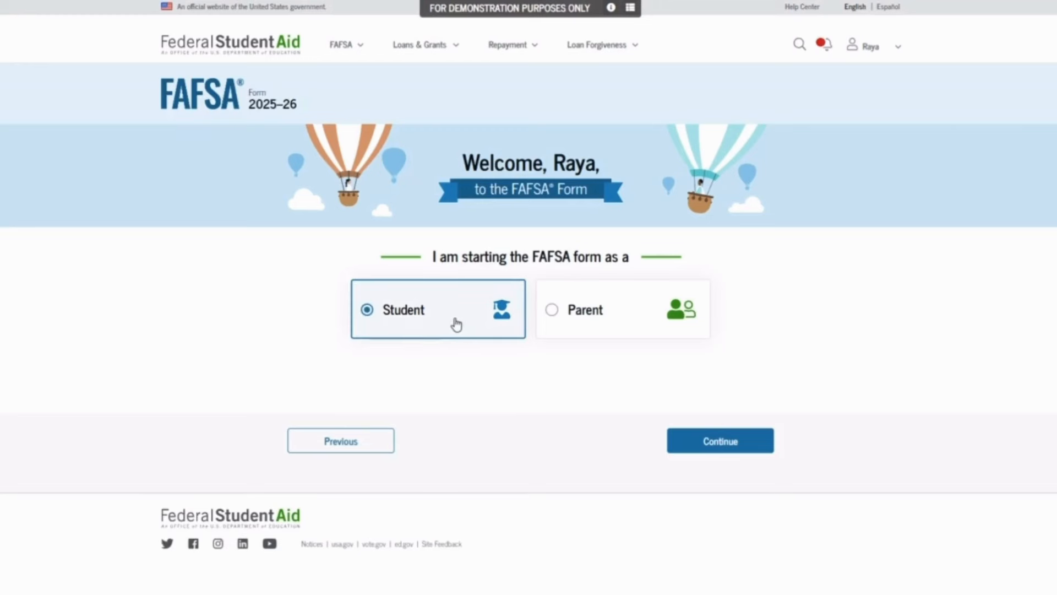
pyautogui.click(743, 446)
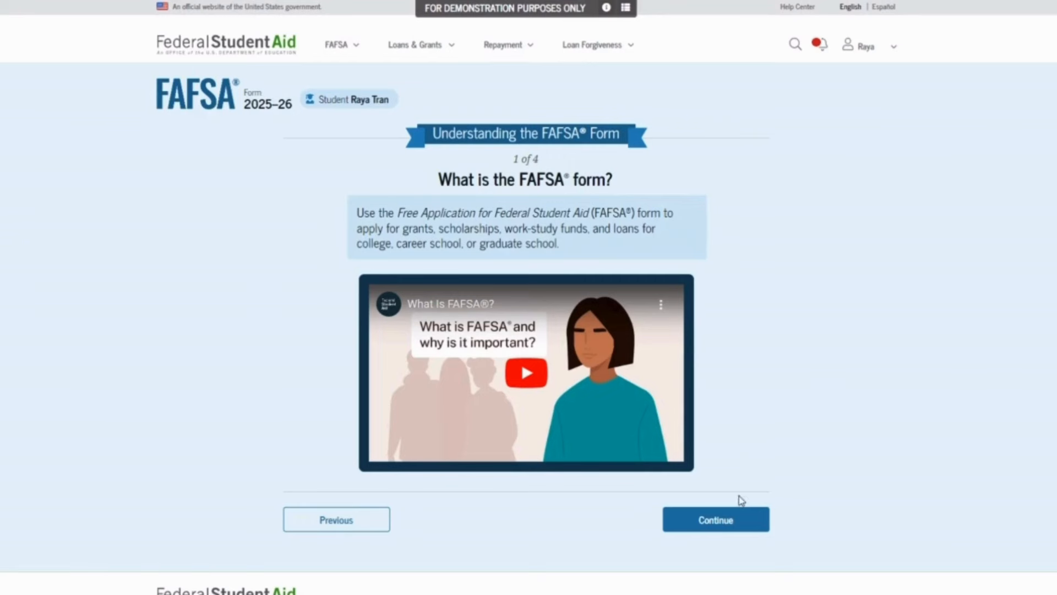
# Advance through introduction pages 1–3 to the After Submitting the FAFSA Form page
pyautogui.click(739, 518)
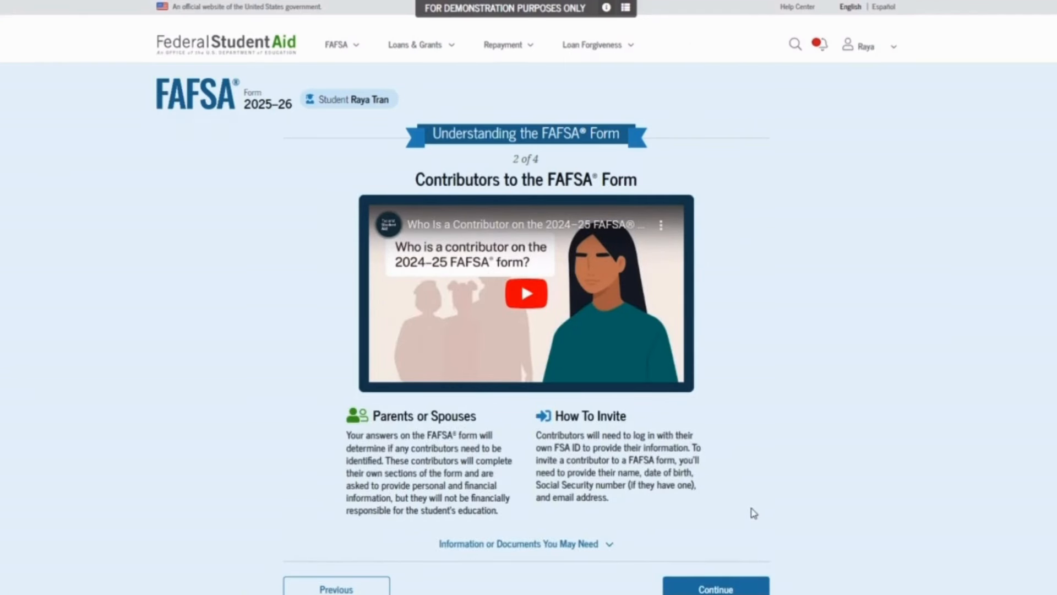
pyautogui.click(737, 588)
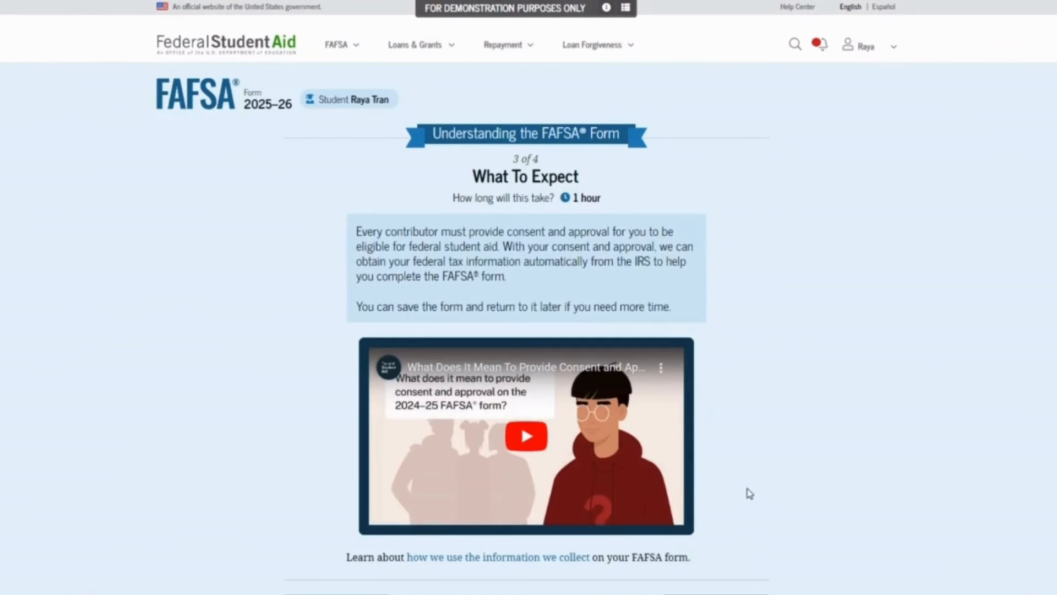
pyautogui.scroll(-1, 746, 493)
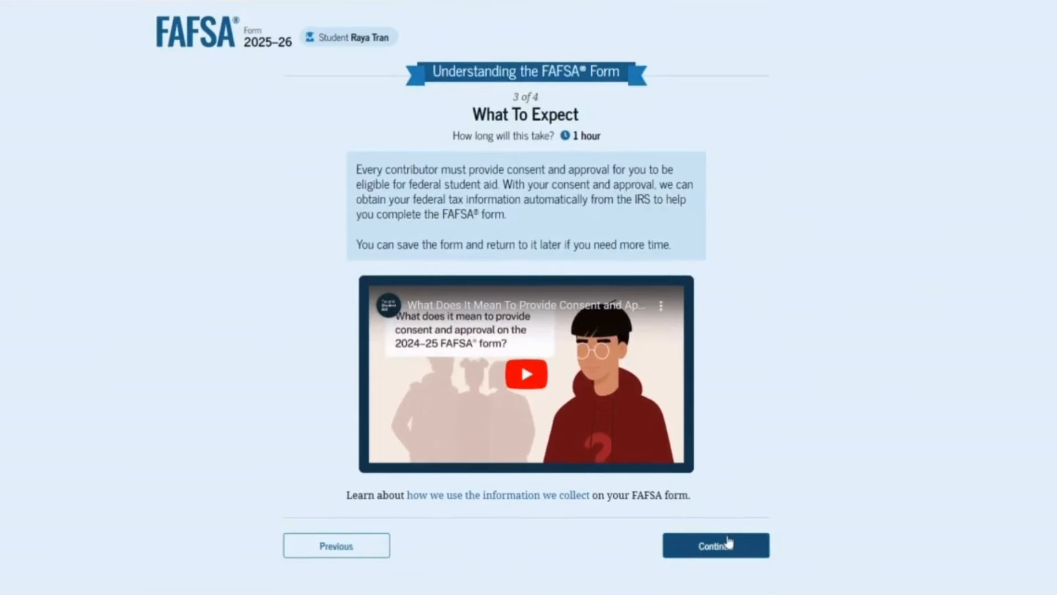
pyautogui.scroll(-1, 728, 542)
pyautogui.click(723, 494)
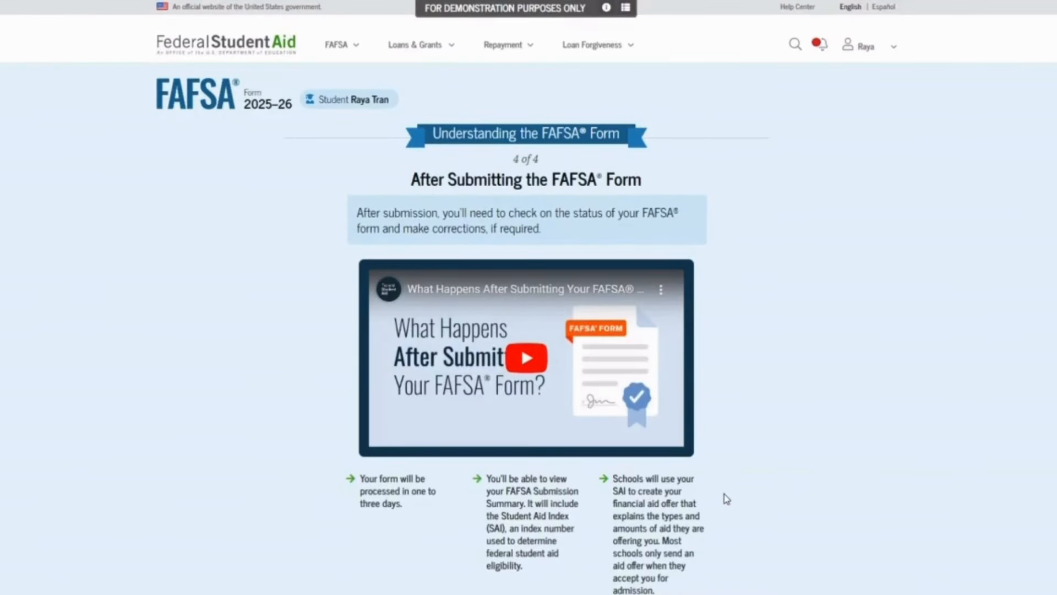
pyautogui.scroll(-2, 719, 497)
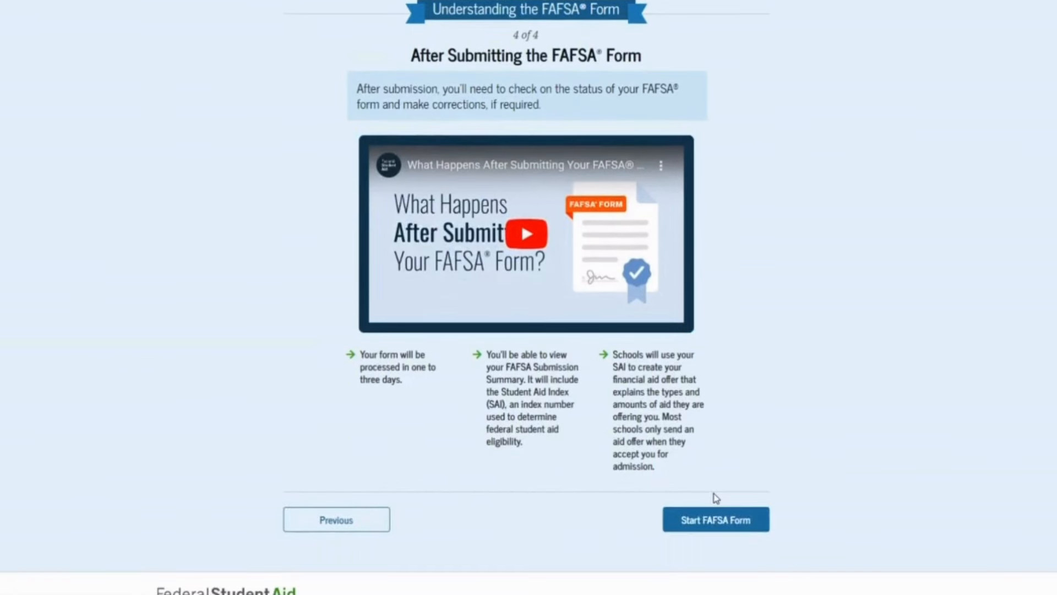
# Begin the FAFSA form and confirm the student's identity and address details
pyautogui.click(731, 522)
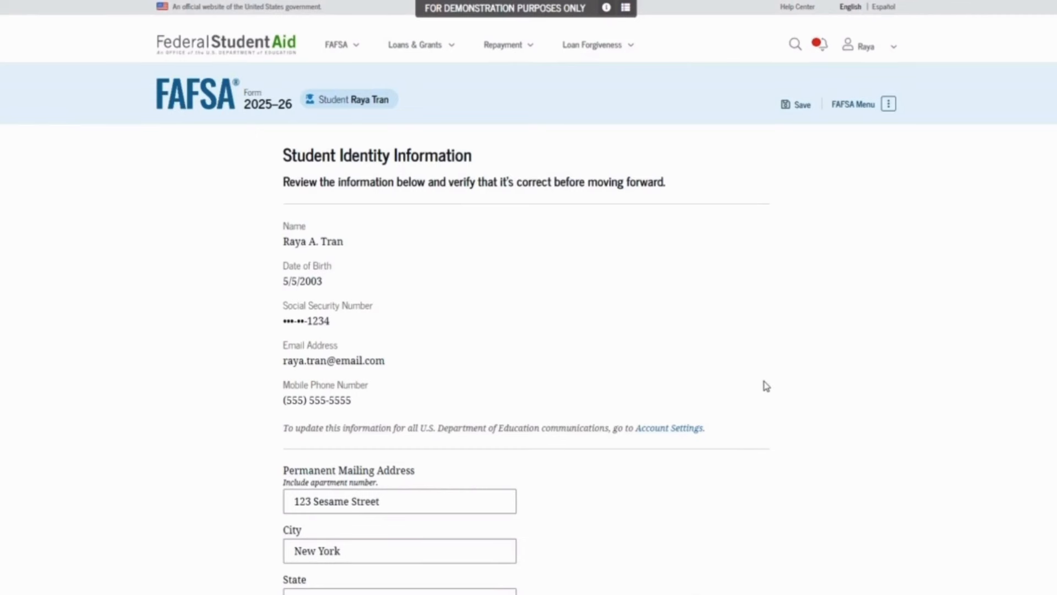
pyautogui.scroll(-4, 766, 386)
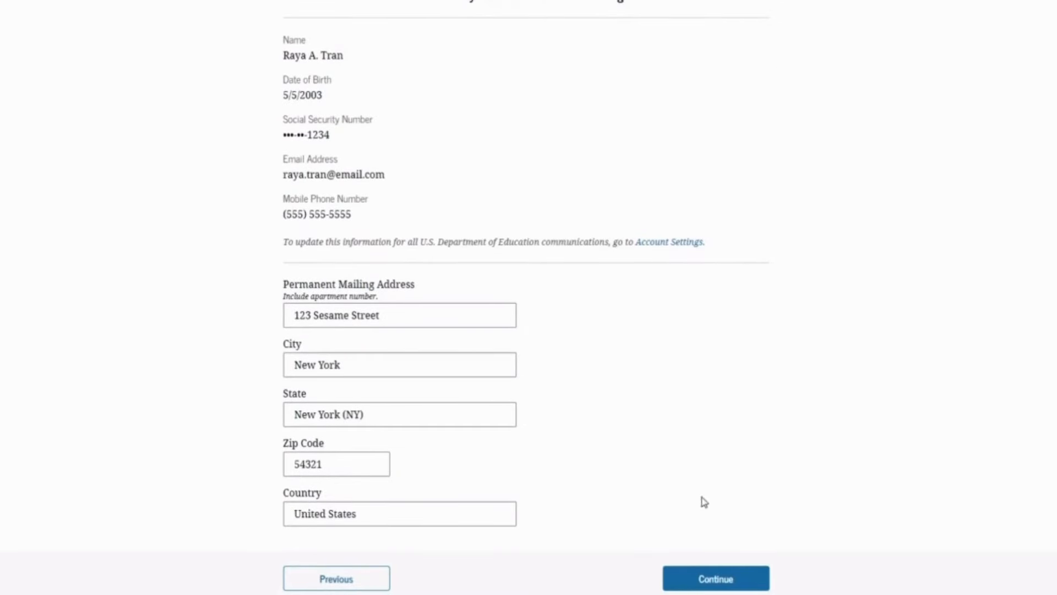
pyautogui.click(719, 576)
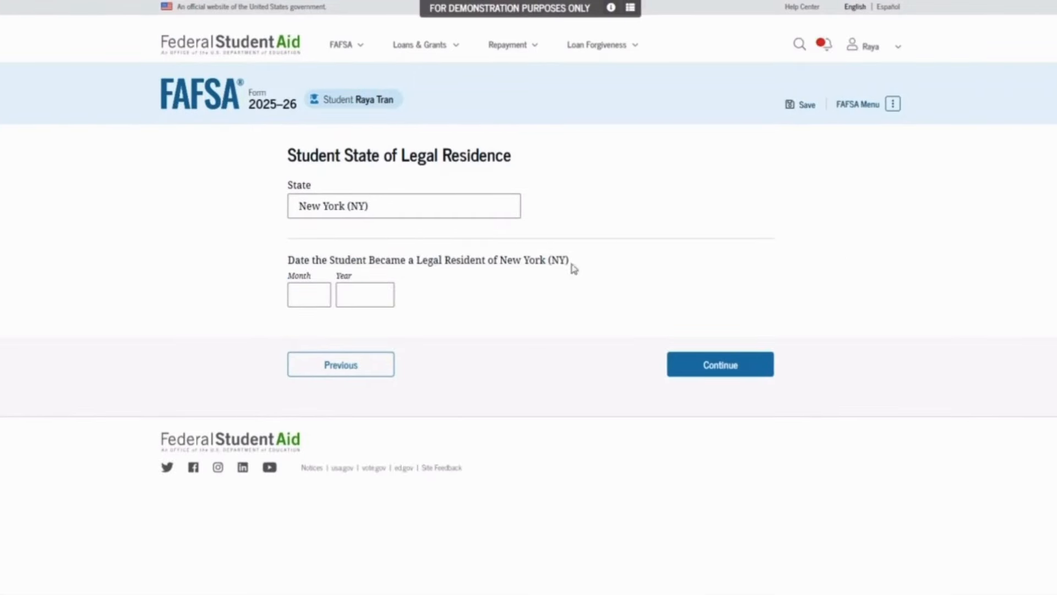
# Enter 05/2006 as the date the student became a New York resident
pyautogui.click(299, 293)
pyautogui.write('05')
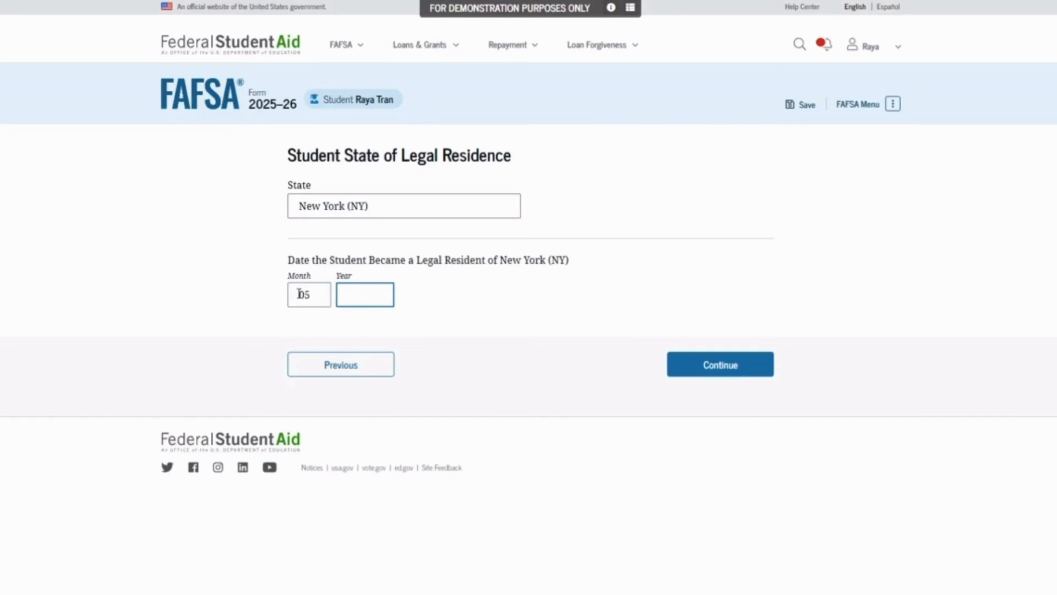
pyautogui.write('2006')
pyautogui.click(685, 367)
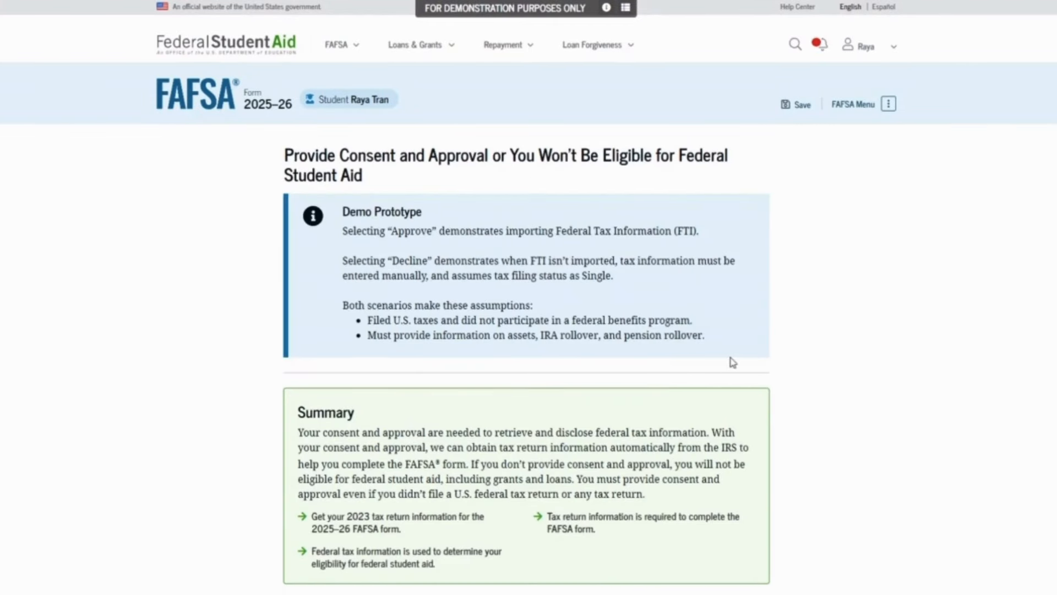
# Read through the consent text and approve importing federal tax information from the IRS
pyautogui.scroll(-3, 731, 361)
pyautogui.scroll(-5, 733, 361)
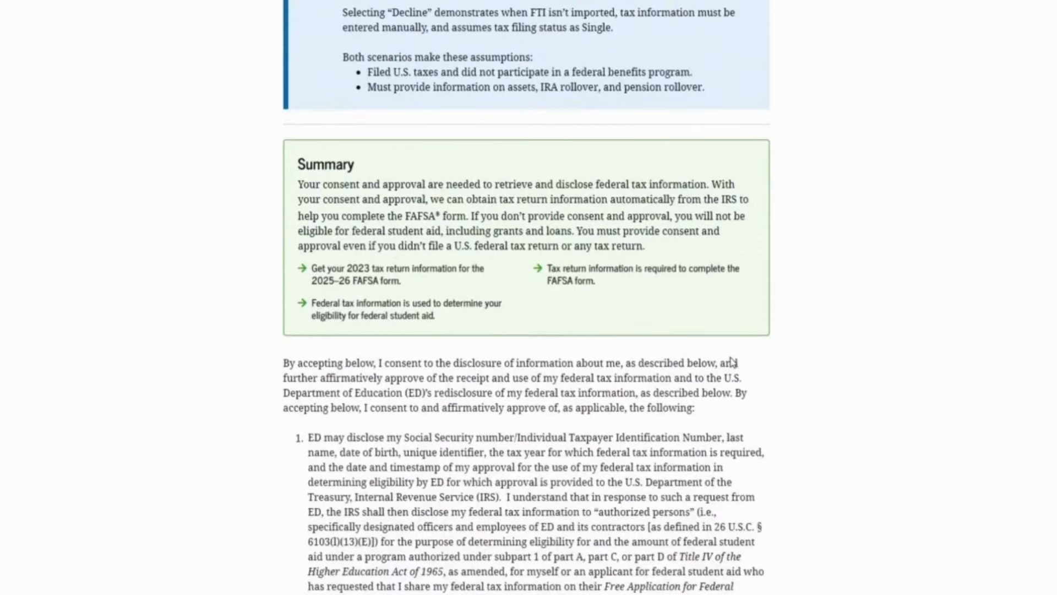
pyautogui.scroll(-2, 731, 357)
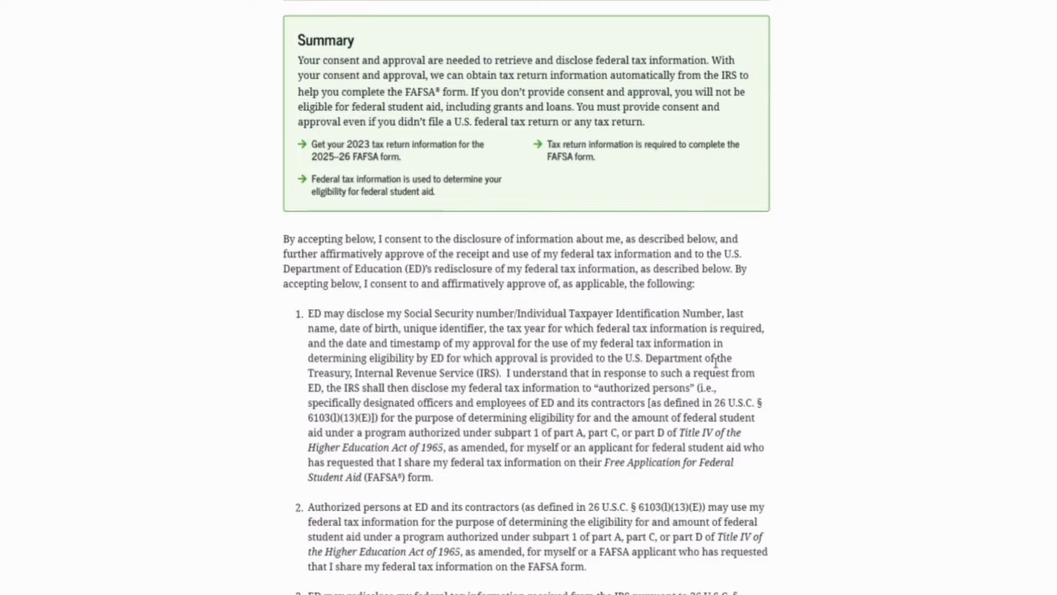
pyautogui.scroll(-7, 716, 362)
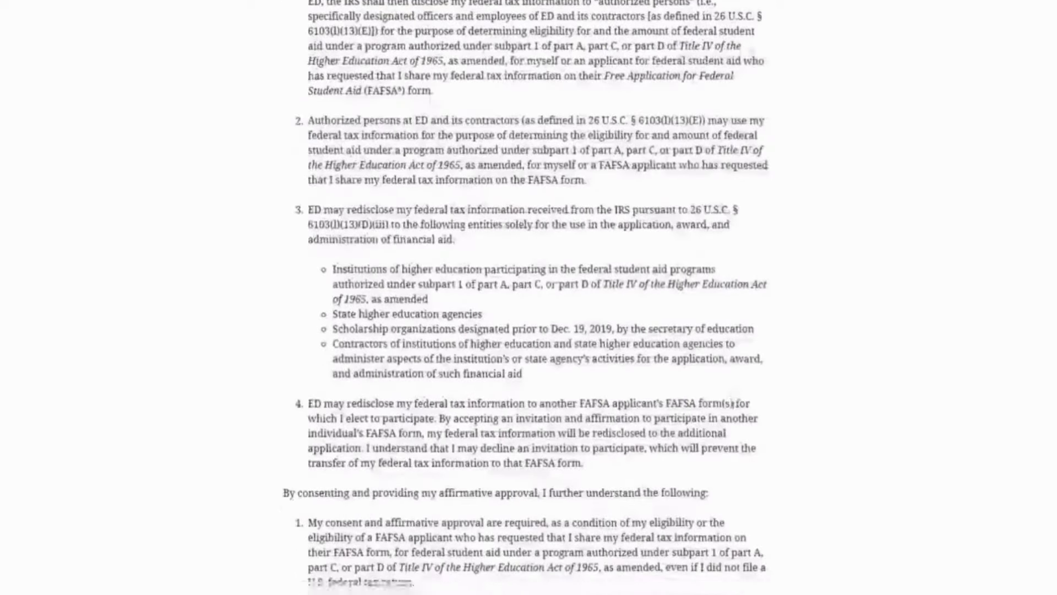
pyautogui.scroll(-9, 608, 403)
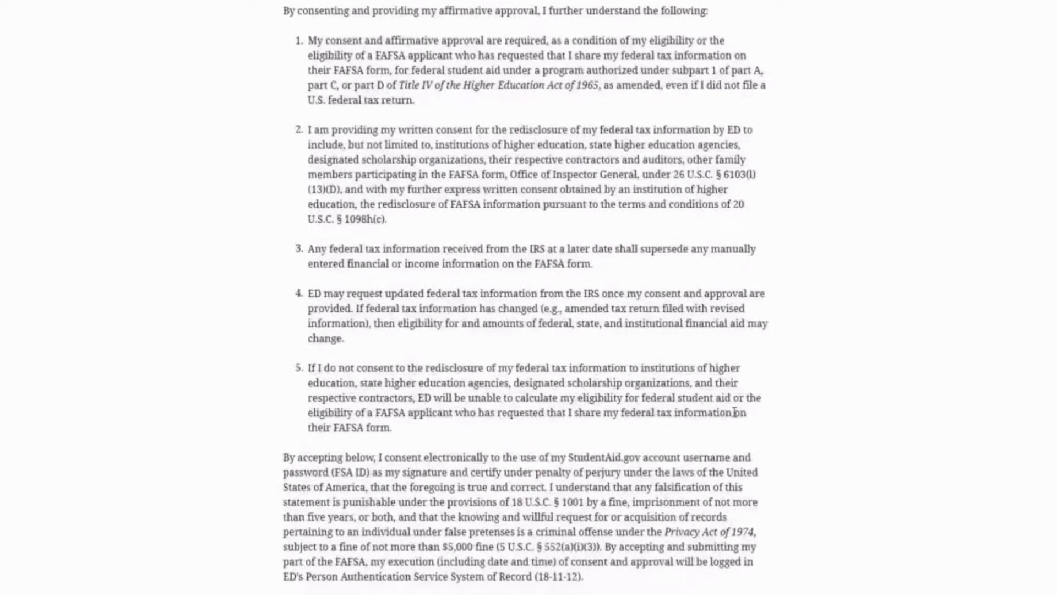
pyautogui.scroll(-6, 735, 412)
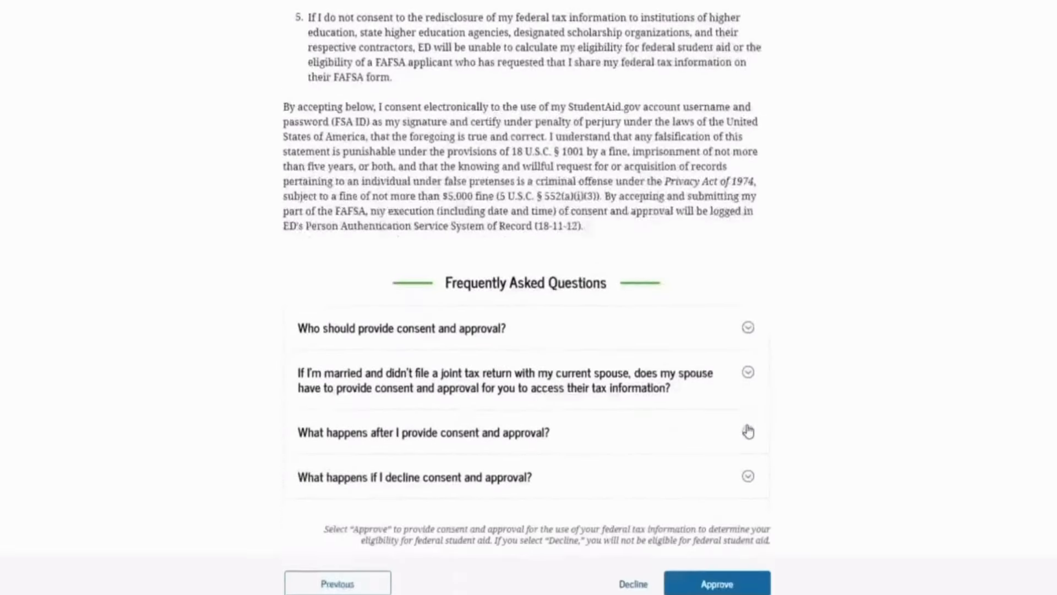
pyautogui.scroll(-2, 747, 431)
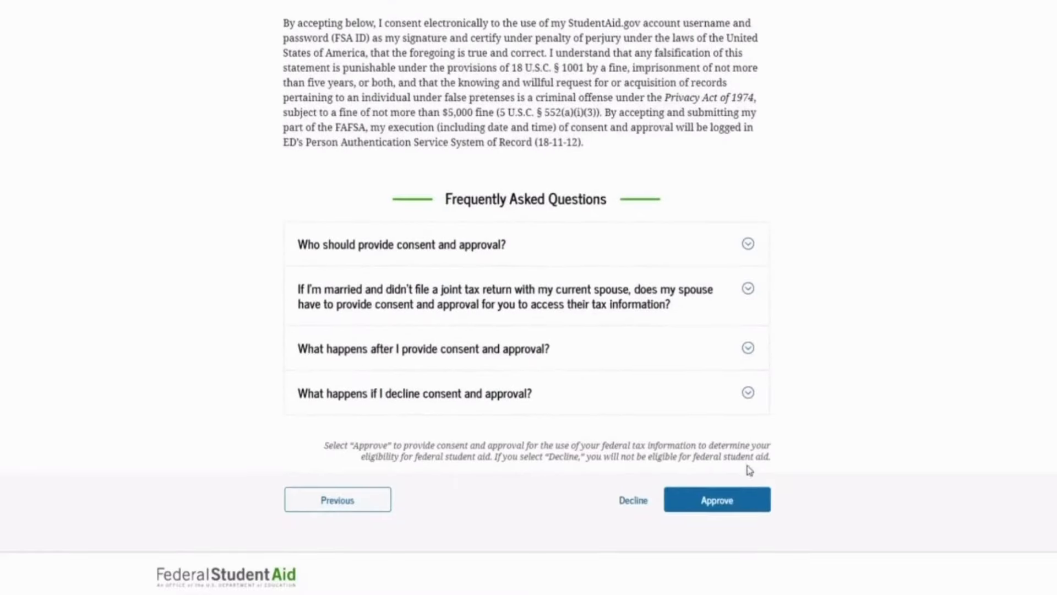
pyautogui.click(718, 502)
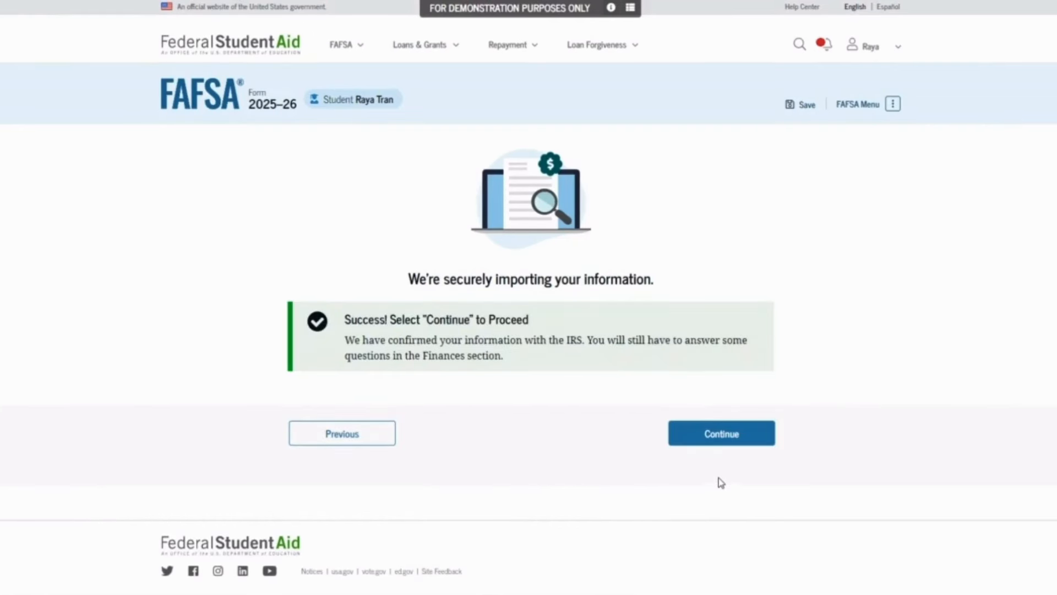
pyautogui.click(712, 435)
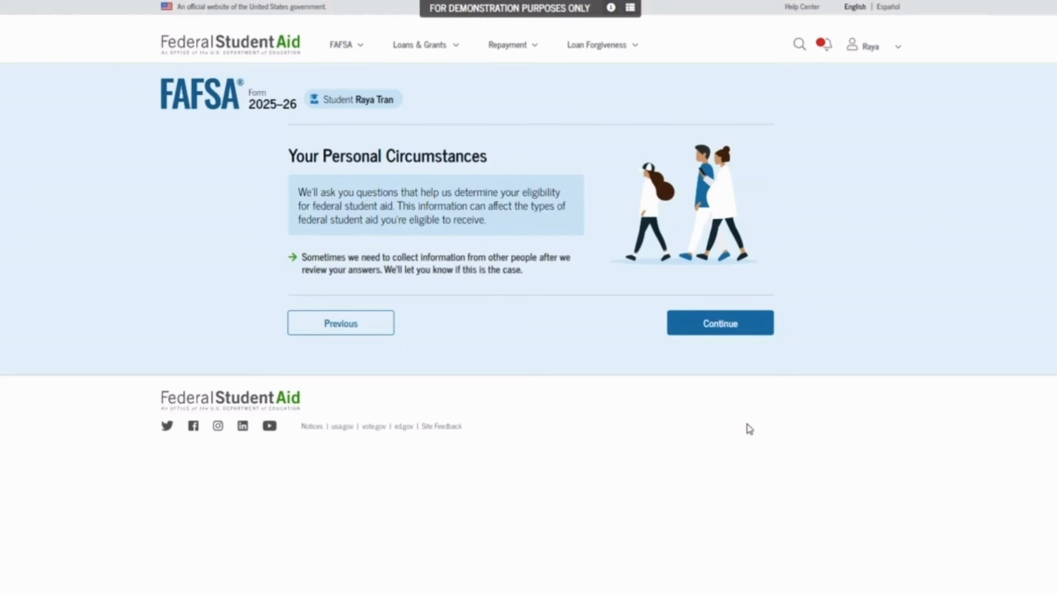
pyautogui.click(757, 334)
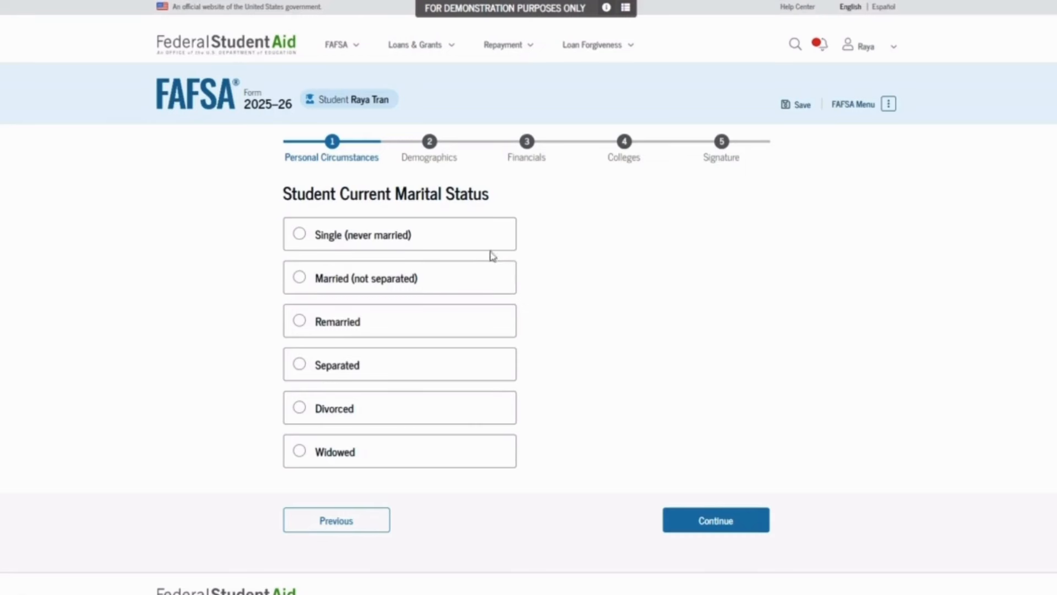
pyautogui.click(473, 236)
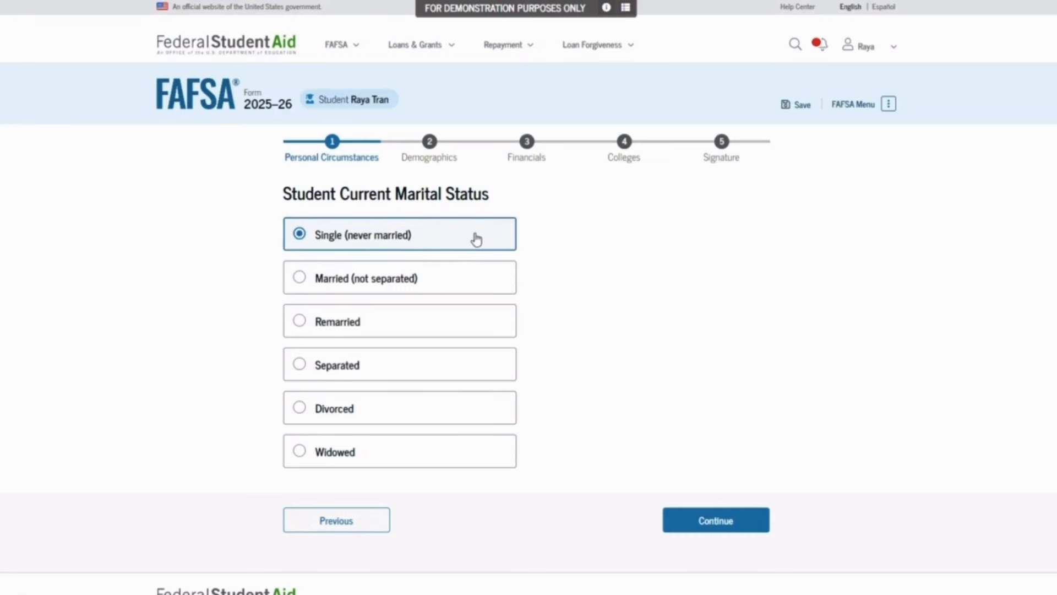
pyautogui.click(698, 519)
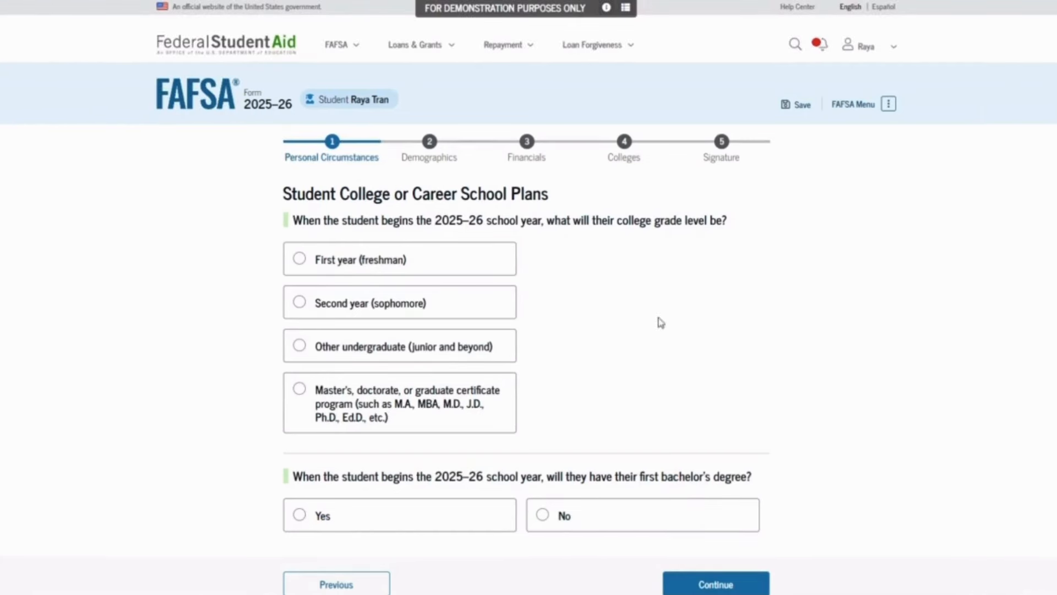
pyautogui.click(484, 260)
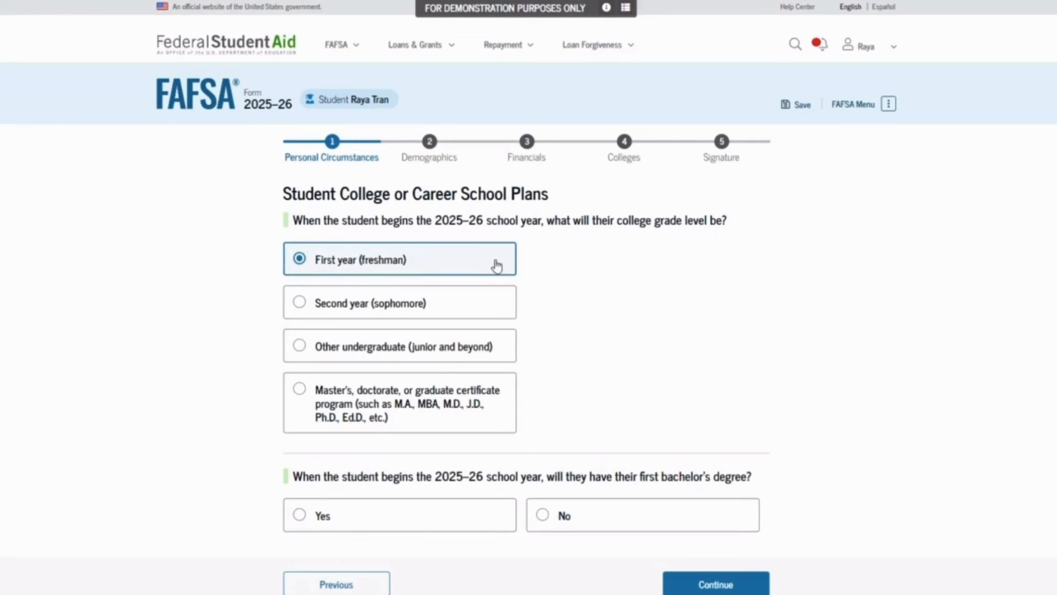
pyautogui.click(580, 517)
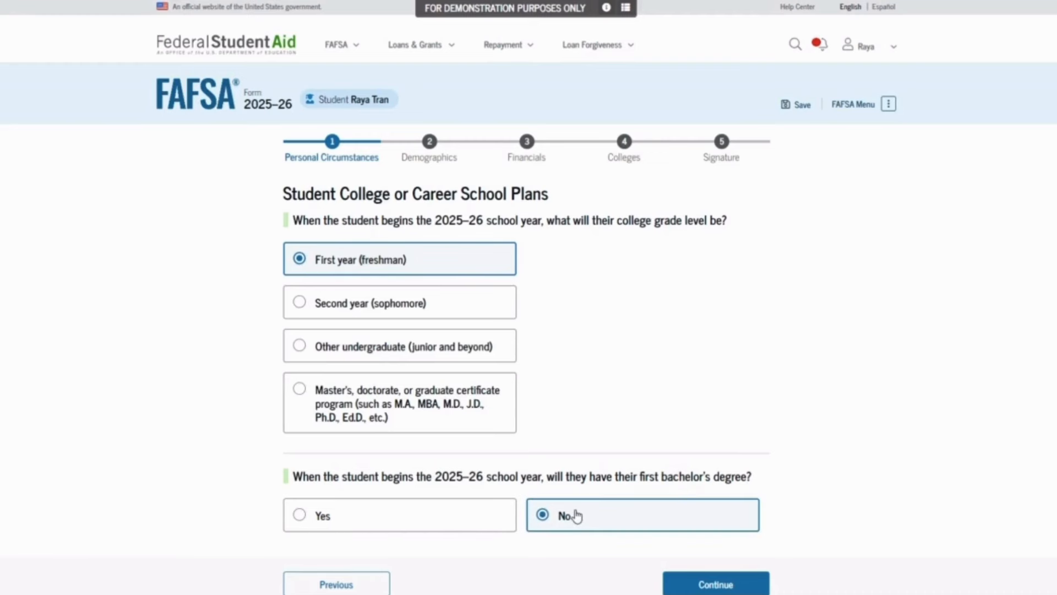
pyautogui.click(705, 579)
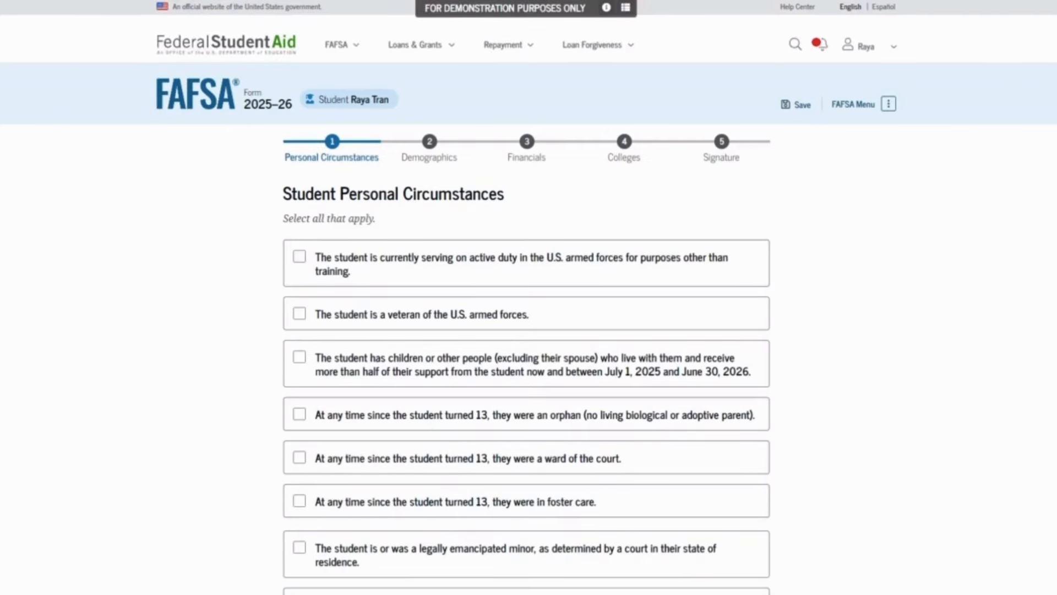
# Mark 'None of these apply' for personal circumstances and answer No on student homelessness
pyautogui.scroll(-3, 528, 297)
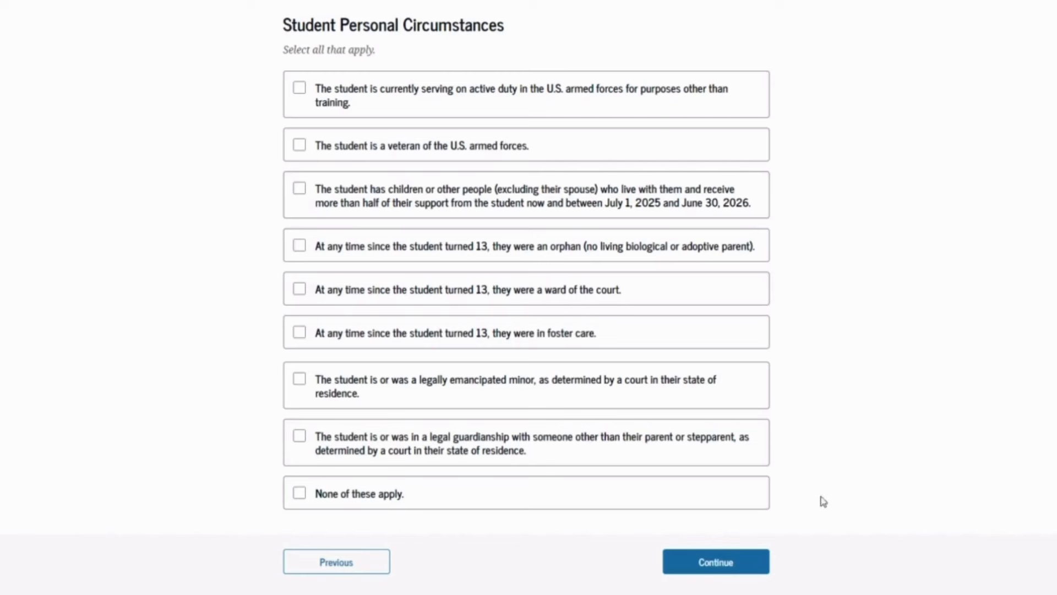
pyautogui.click(750, 495)
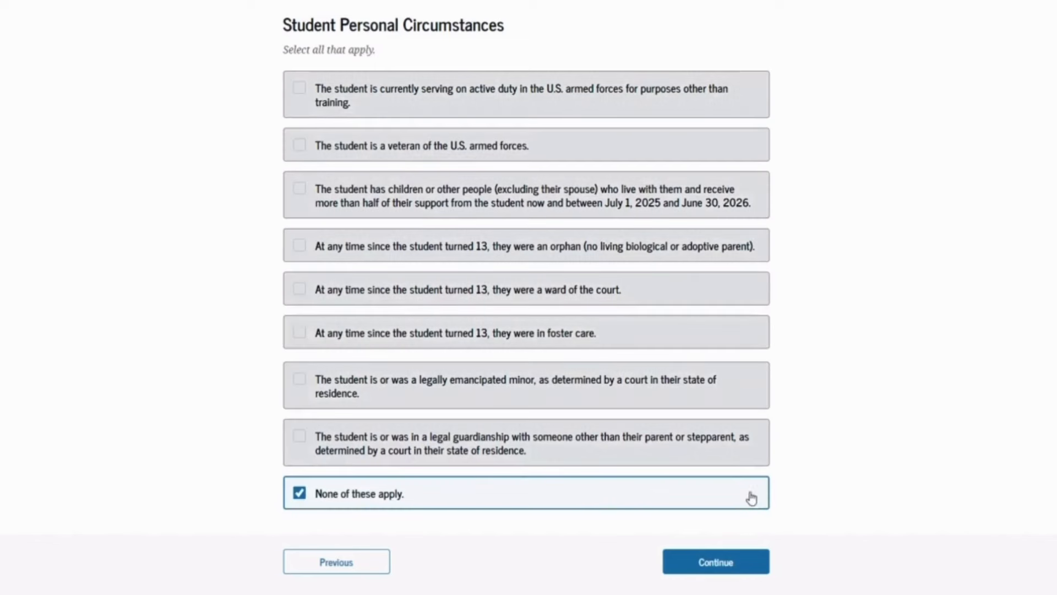
pyautogui.click(744, 570)
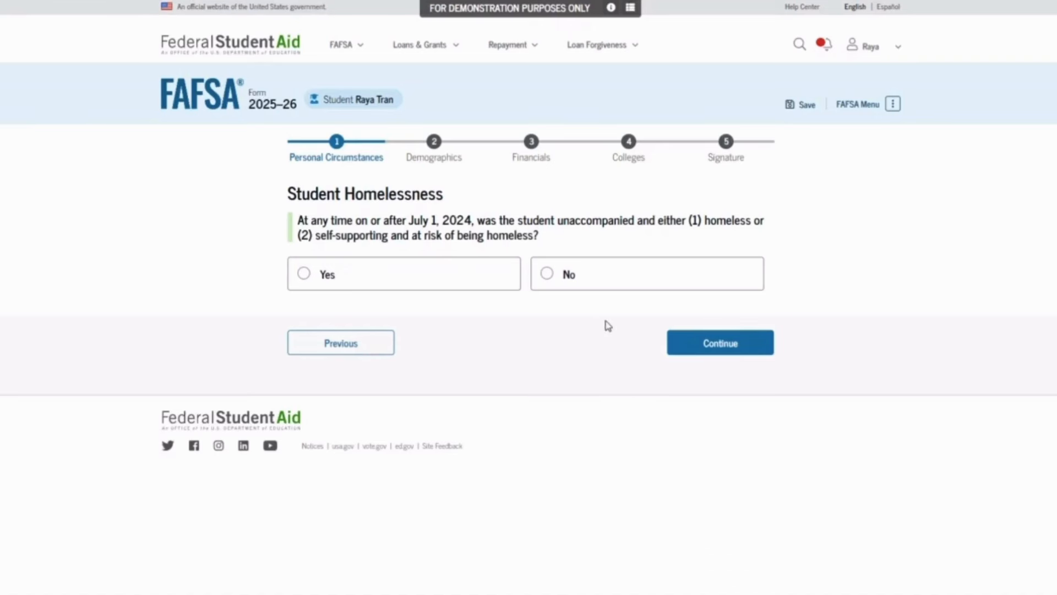
pyautogui.click(579, 281)
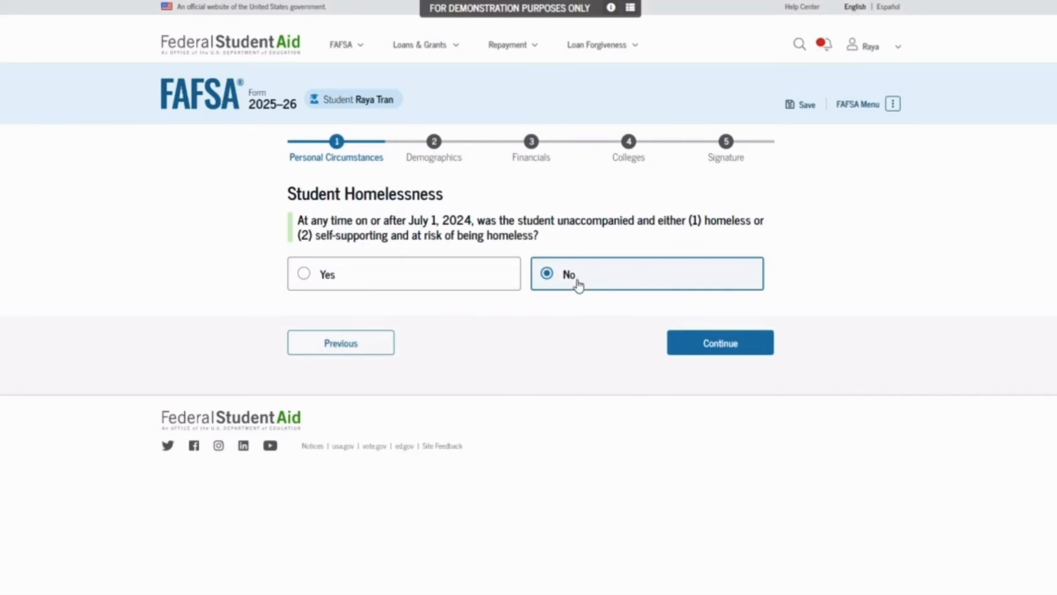
# Answer No to unusual circumstances and accept the dependent-student status with No on parents refusing
pyautogui.click(719, 353)
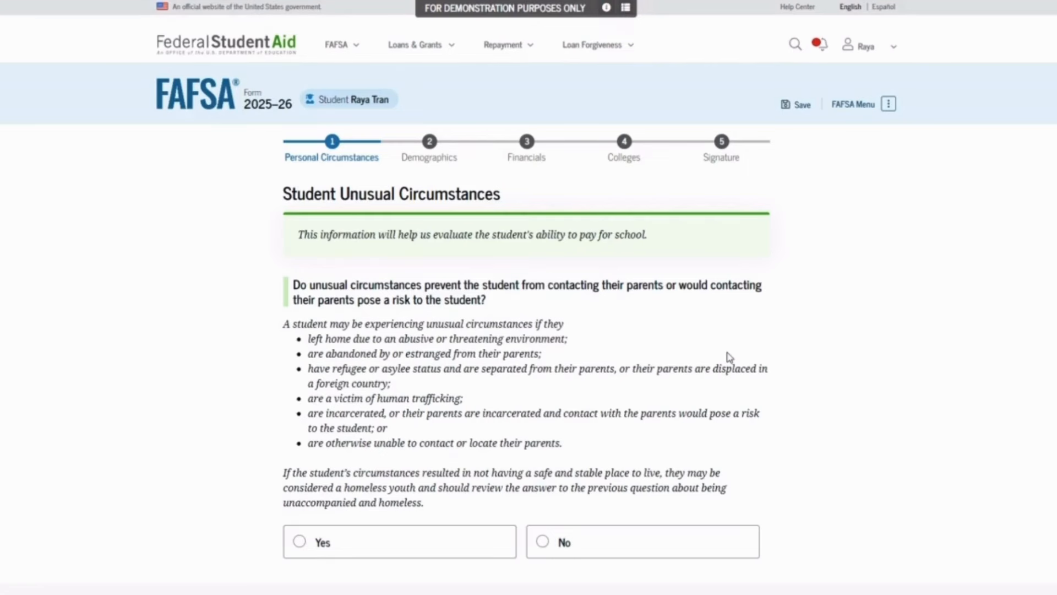
pyautogui.scroll(-2, 736, 333)
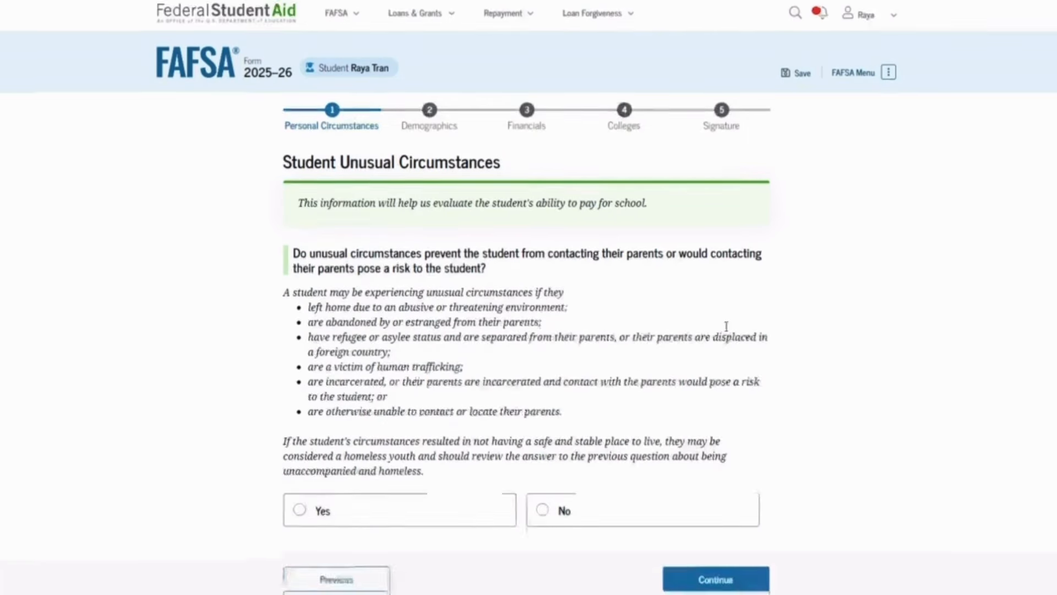
pyautogui.click(673, 491)
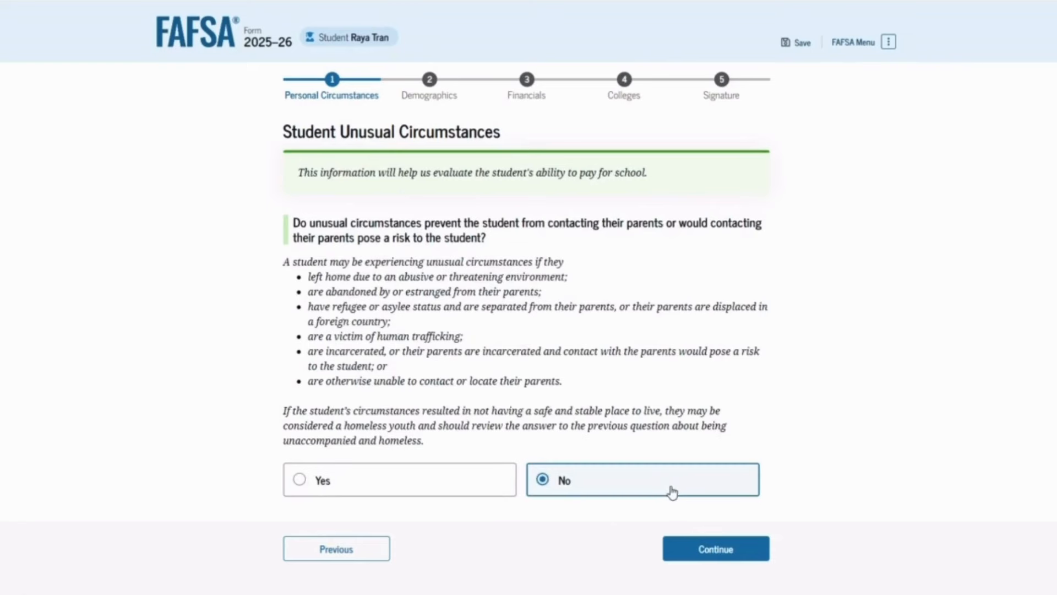
pyautogui.click(701, 549)
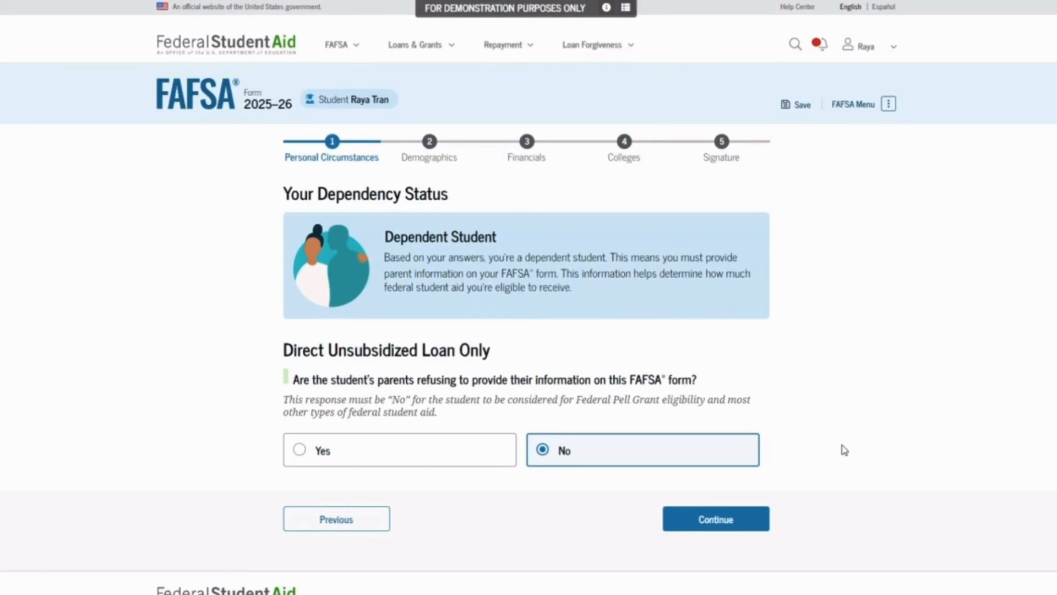
pyautogui.click(732, 516)
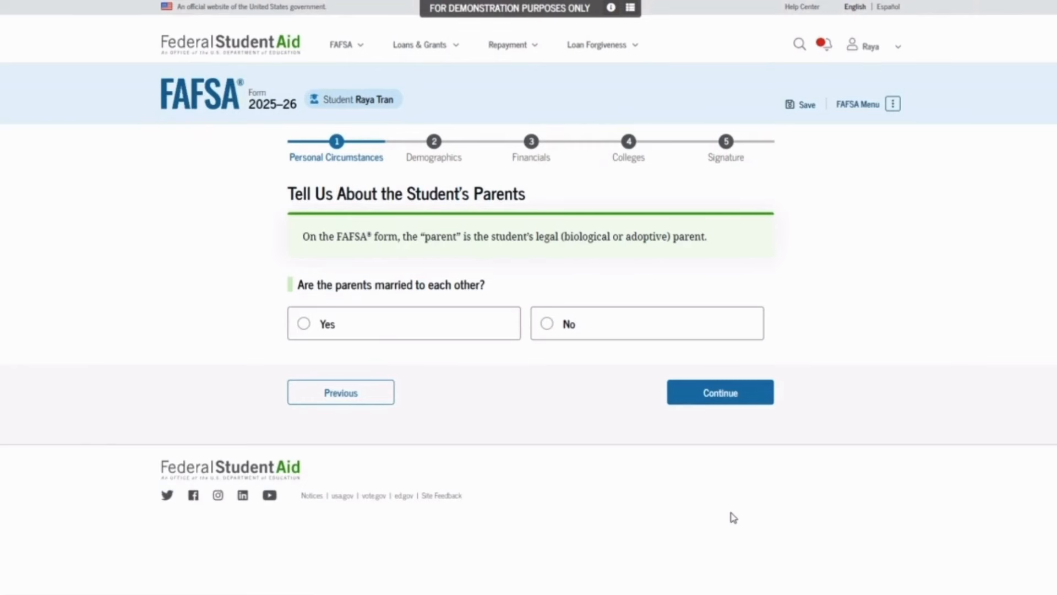
# Answer the parent questions: not married, not living together, one gave more support, not remarried
pyautogui.click(629, 330)
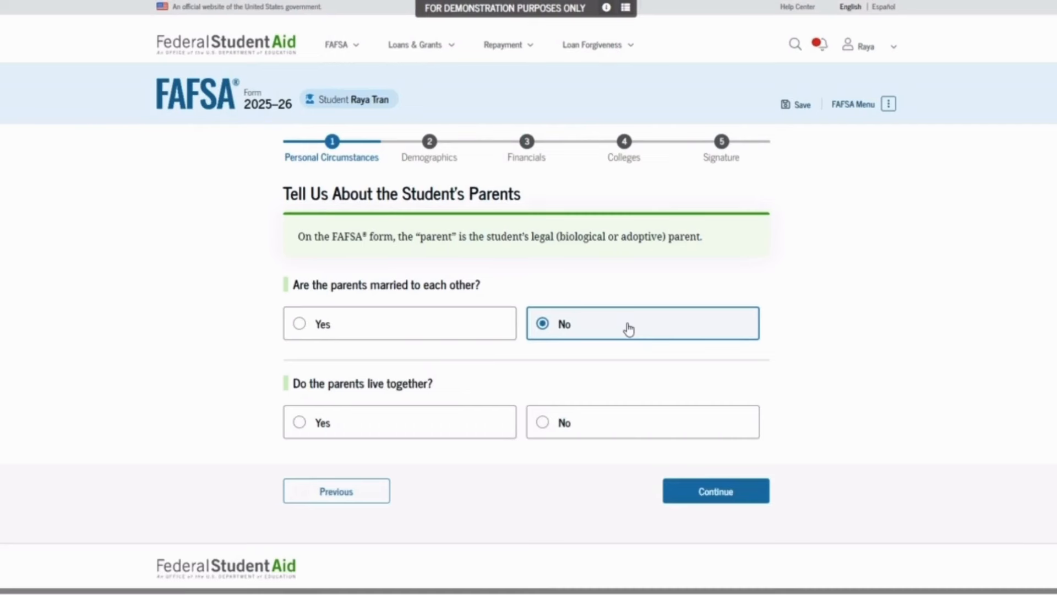
pyautogui.click(606, 423)
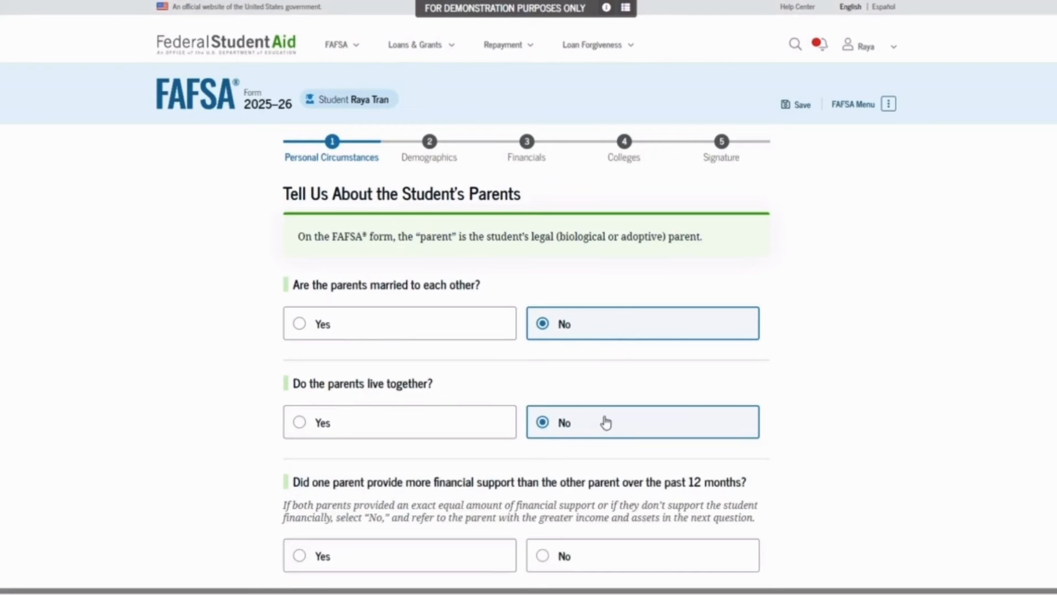
pyautogui.scroll(-2, 800, 423)
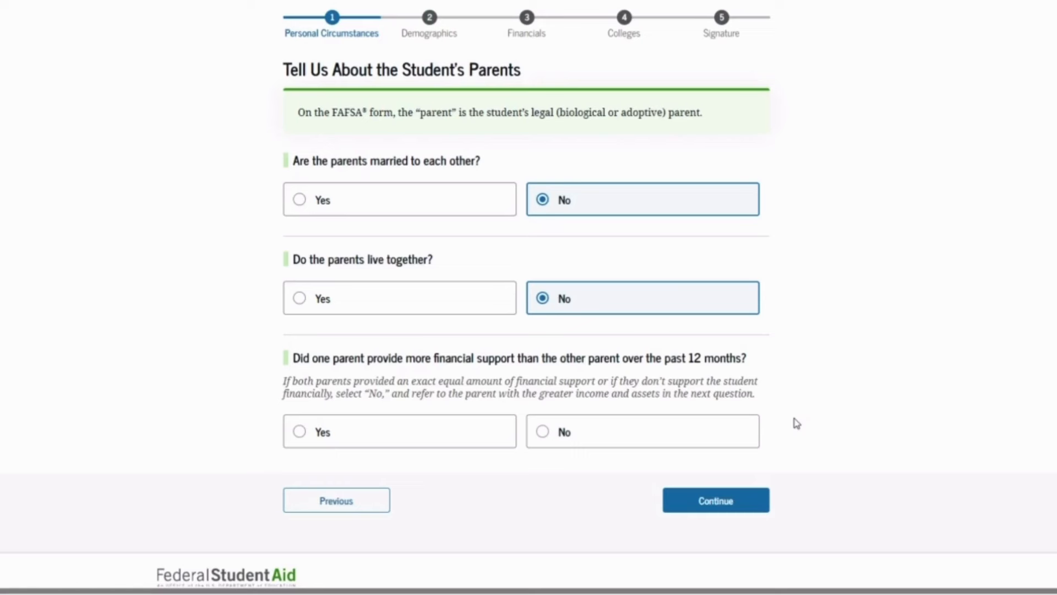
pyautogui.click(482, 424)
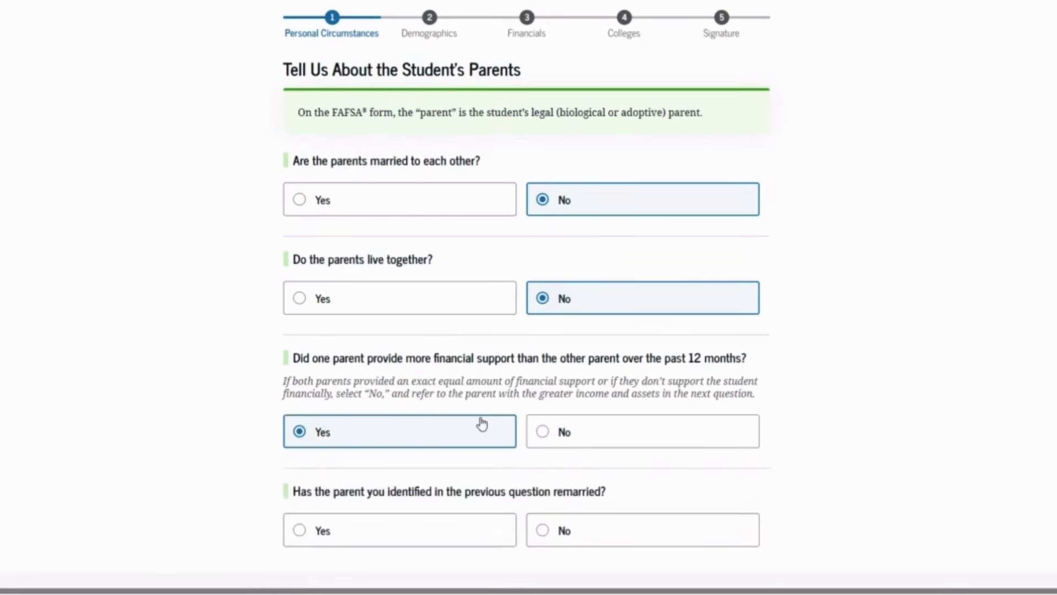
pyautogui.scroll(-3, 571, 366)
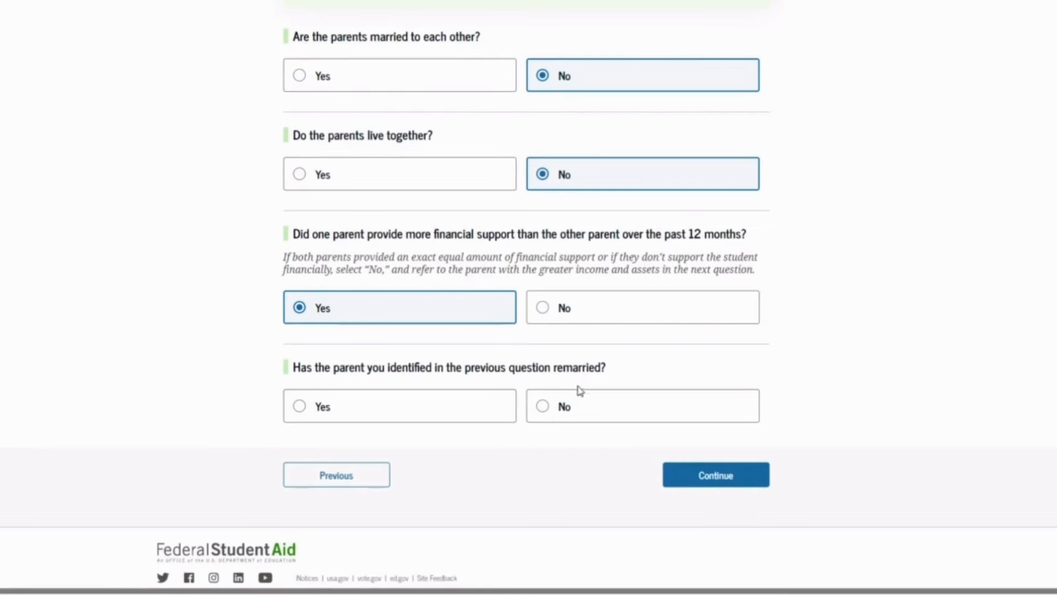
pyautogui.click(586, 412)
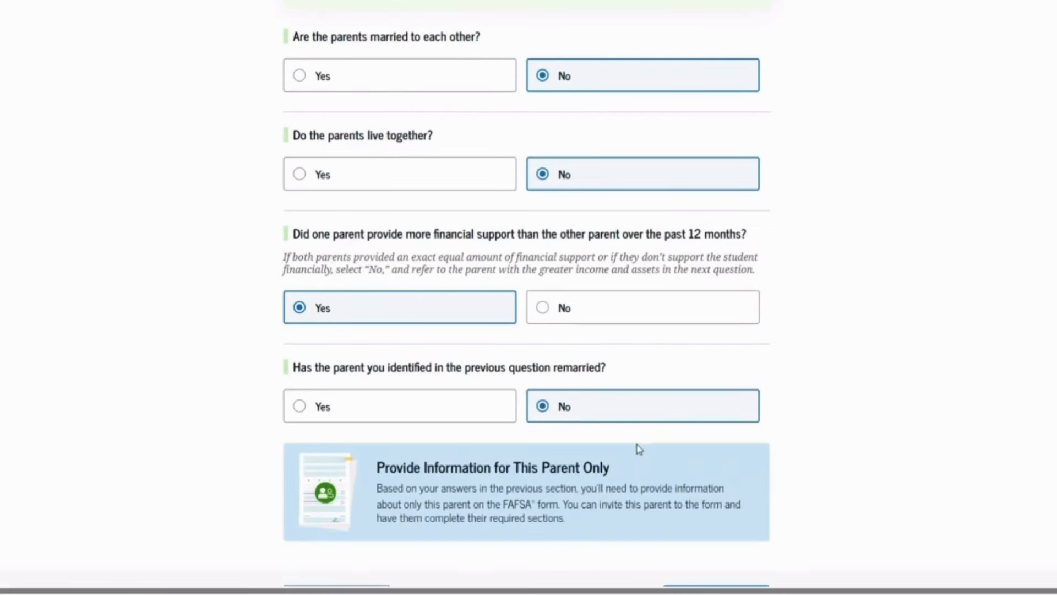
pyautogui.scroll(-1, 788, 419)
pyautogui.scroll(-2, 787, 419)
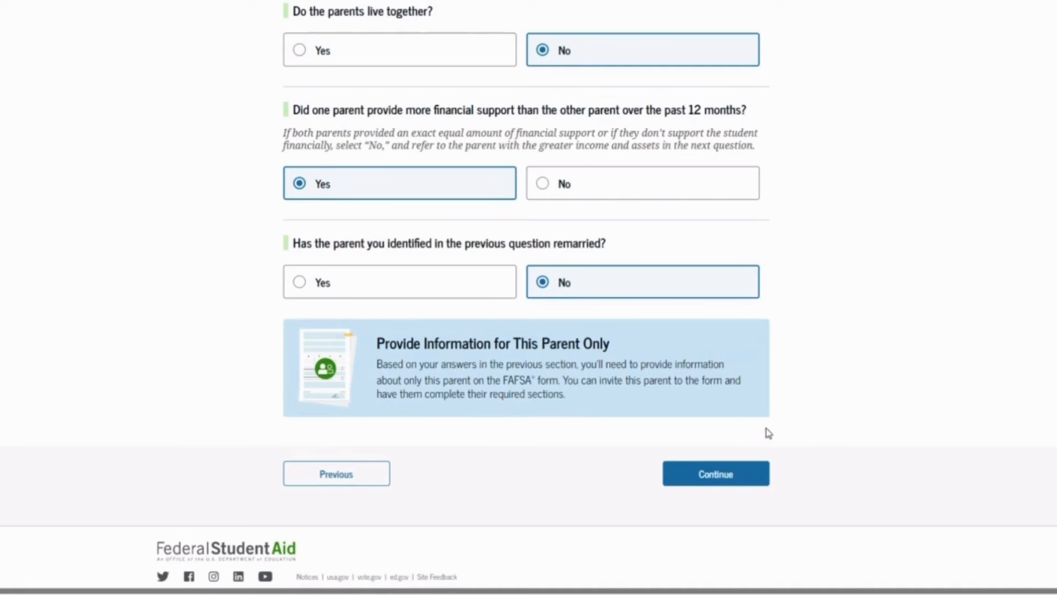
pyautogui.click(732, 477)
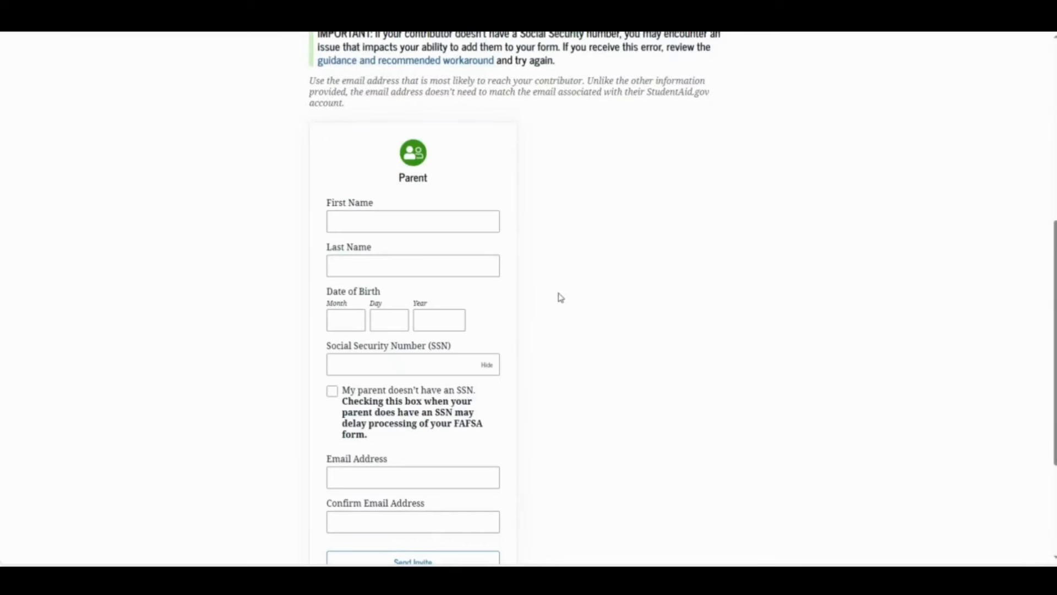
# Enter the parent's first and last name in the Parent contributor card
pyautogui.scroll(-1, 564, 300)
pyautogui.click(419, 165)
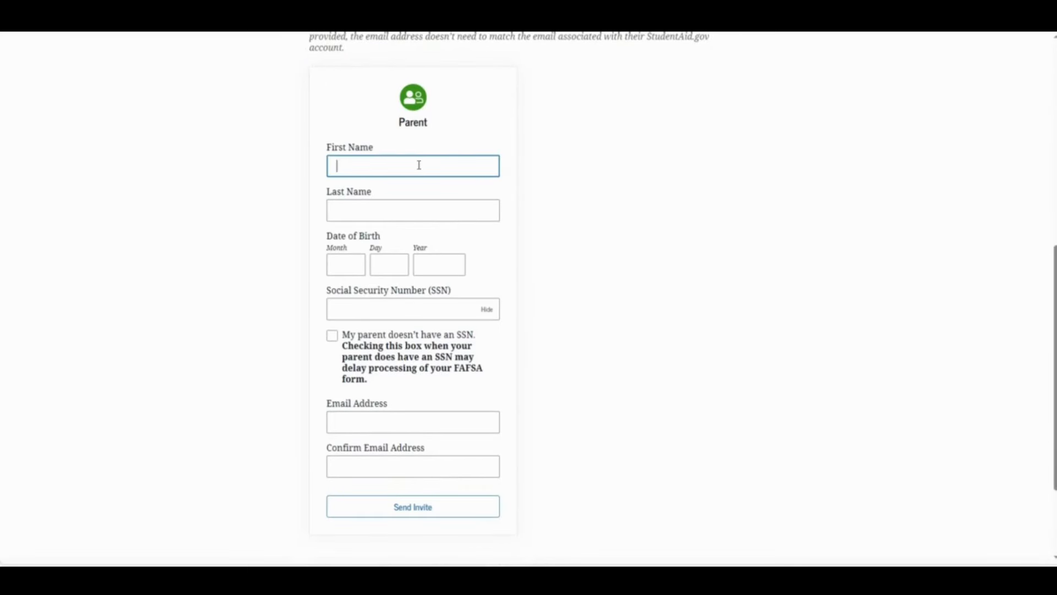
pyautogui.press('Tab')
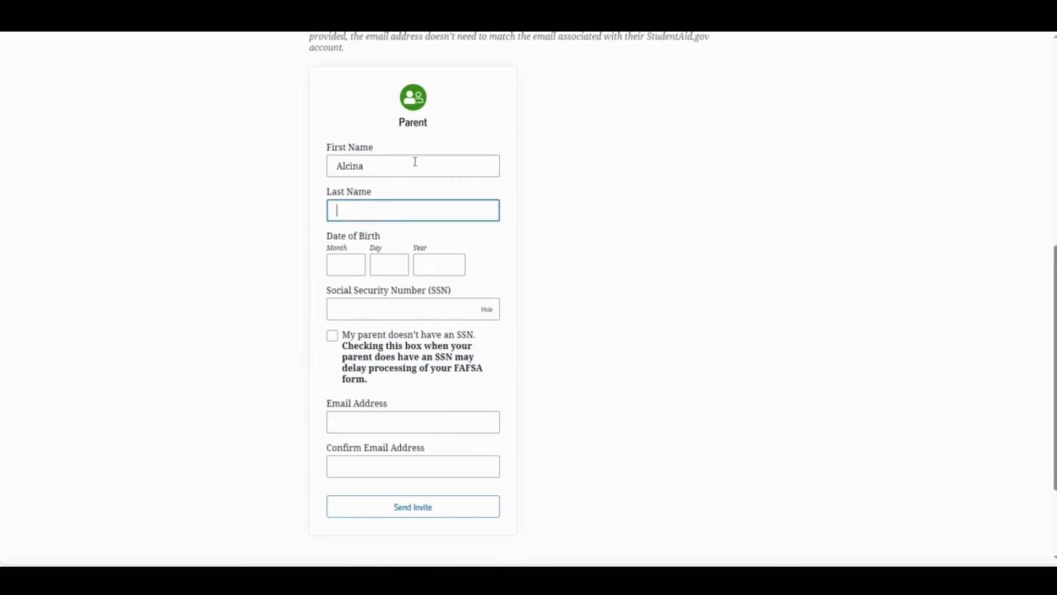
pyautogui.press('Tab')
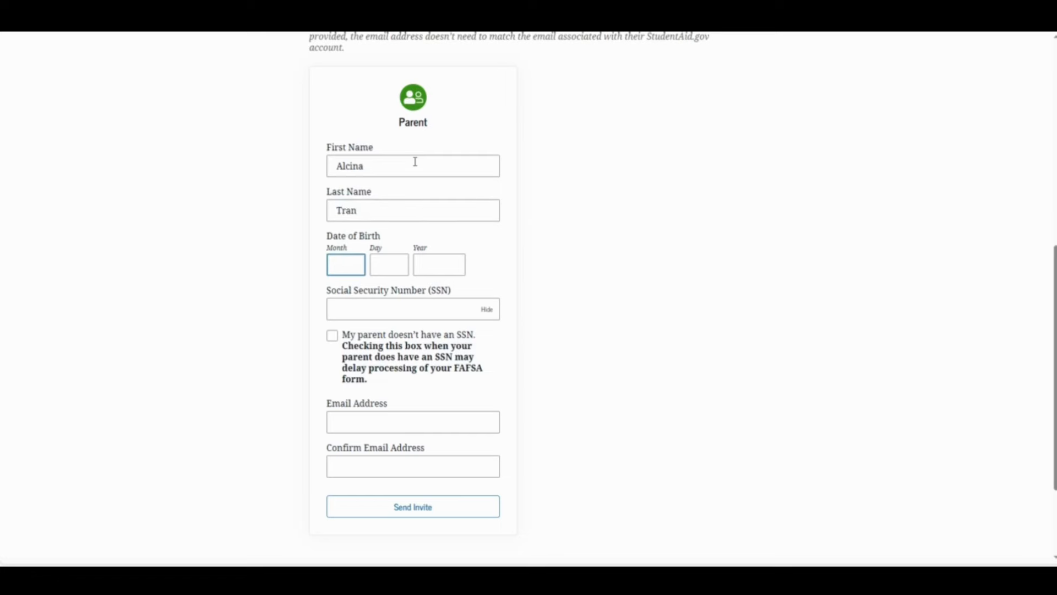
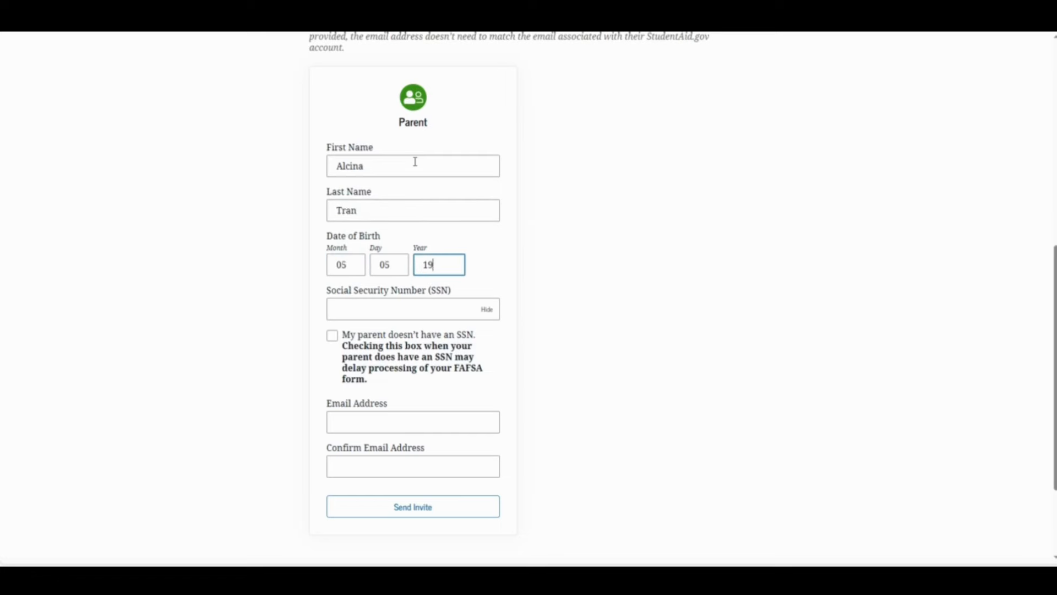
# Add the parent's date of birth, SSN and e-mail address, then send the invite
pyautogui.press('Tab')
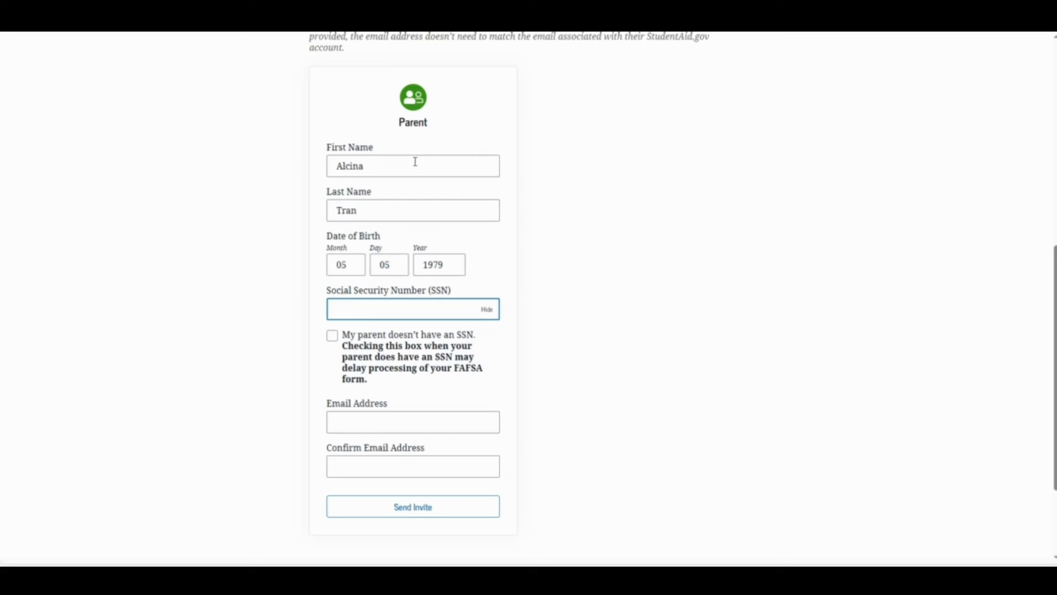
pyautogui.press('Tab')
pyautogui.press('Tab')
pyautogui.press('Tab')
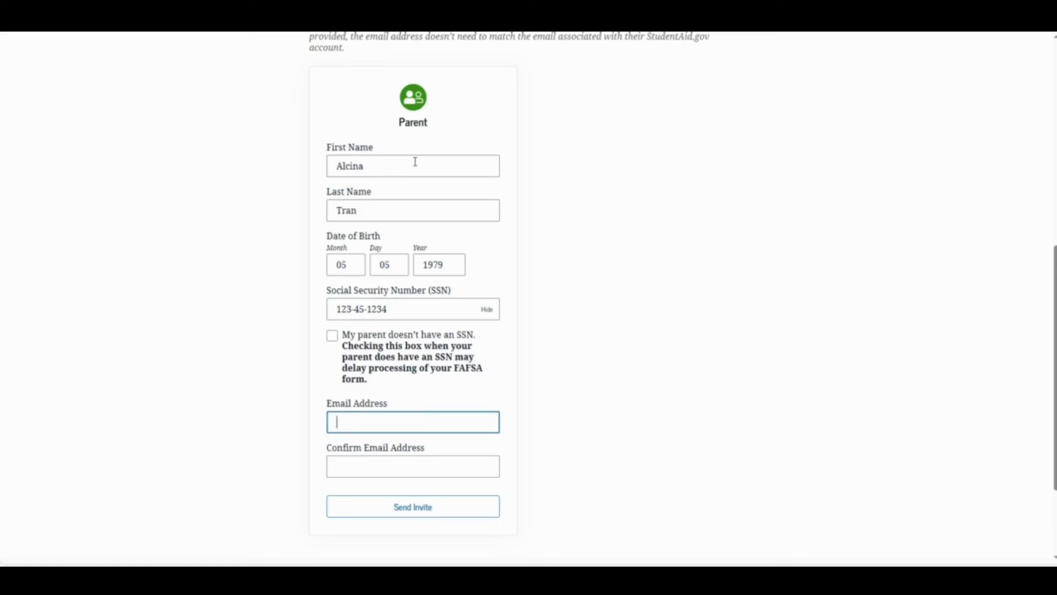
pyautogui.press('Tab')
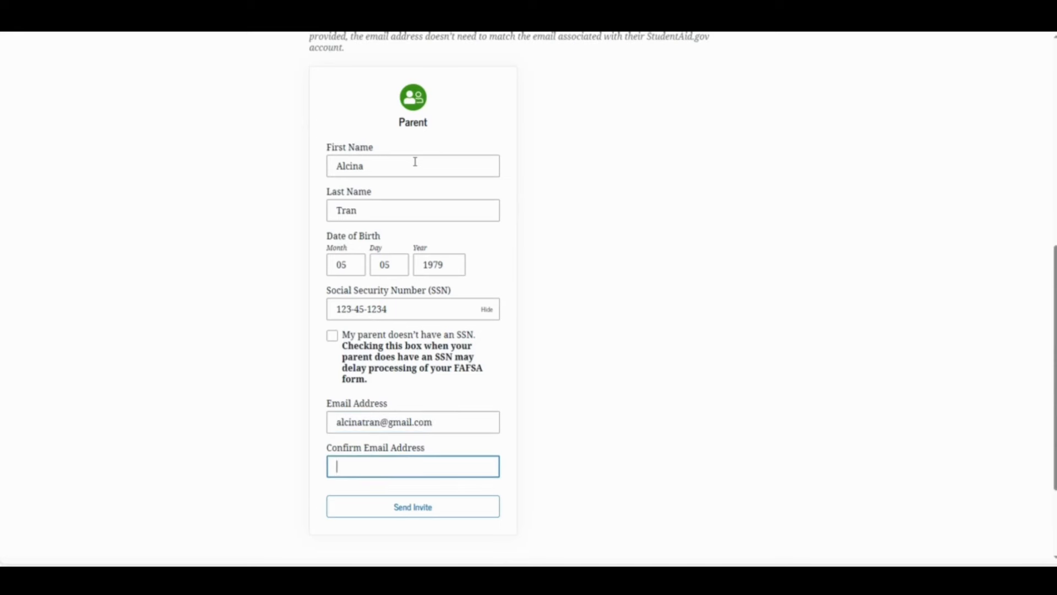
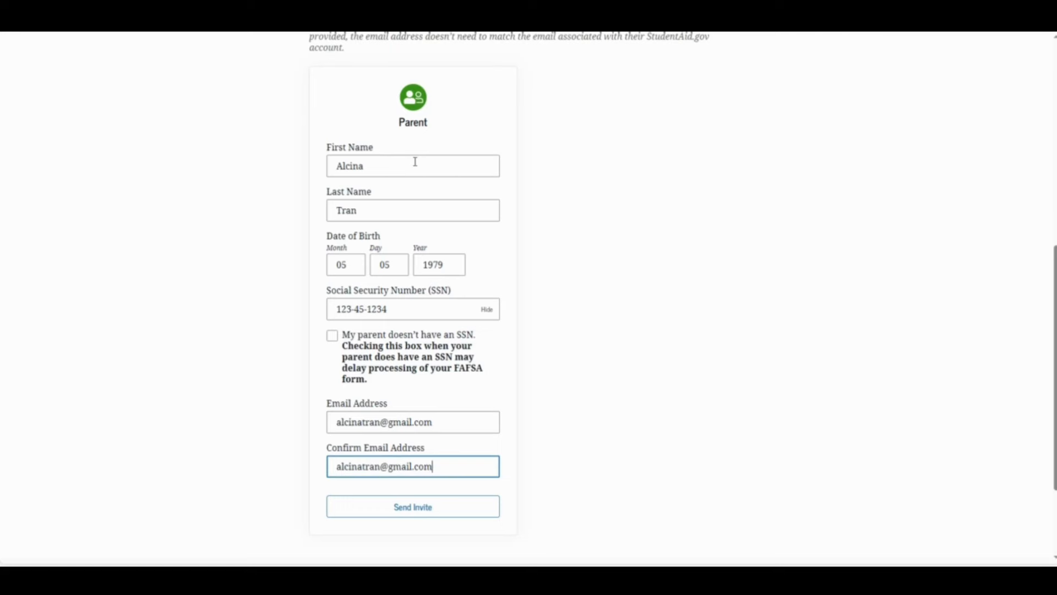
pyautogui.click(438, 512)
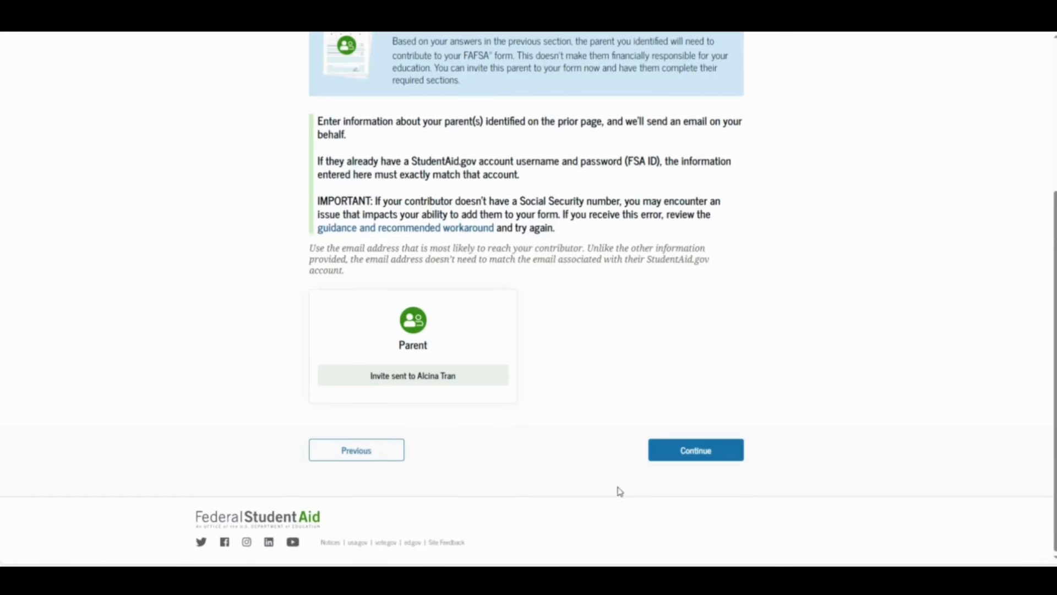
# Enter Student Demographics and record the student's gender as Male
pyautogui.click(708, 453)
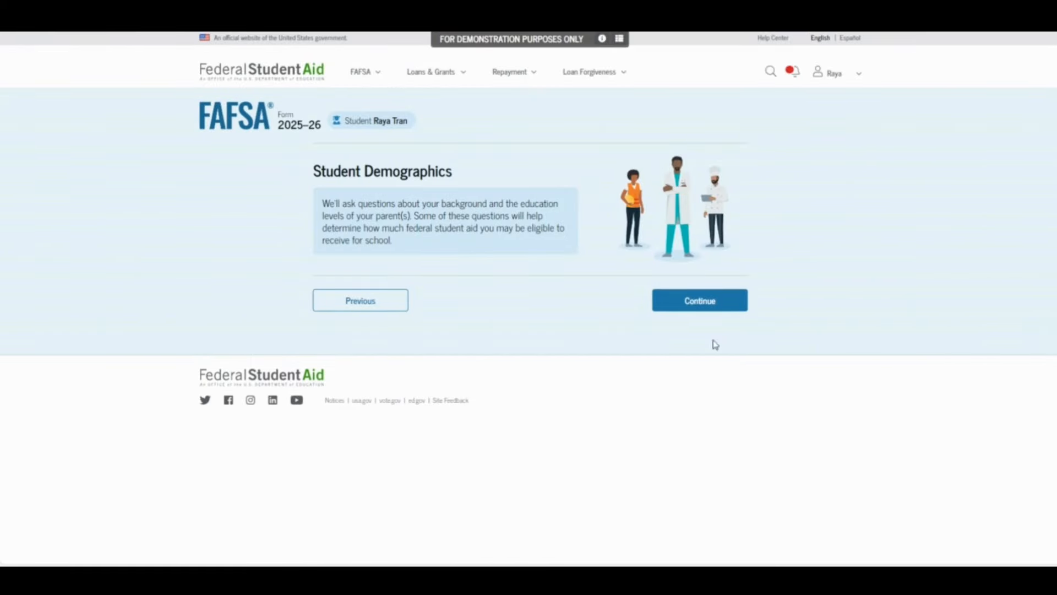
pyautogui.click(710, 310)
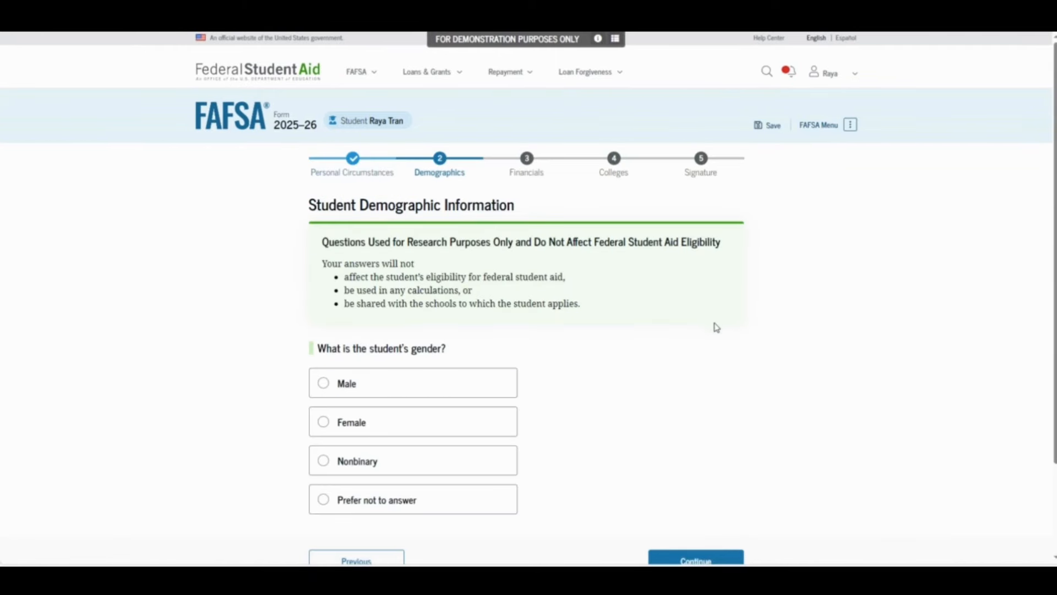
pyautogui.click(442, 378)
pyautogui.scroll(-1, 571, 367)
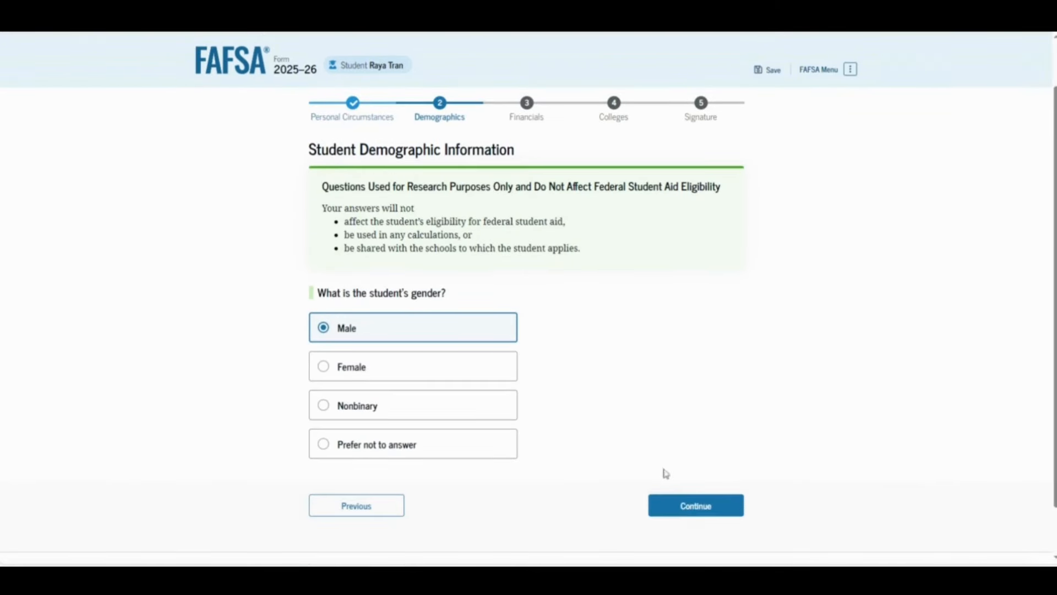
pyautogui.click(694, 507)
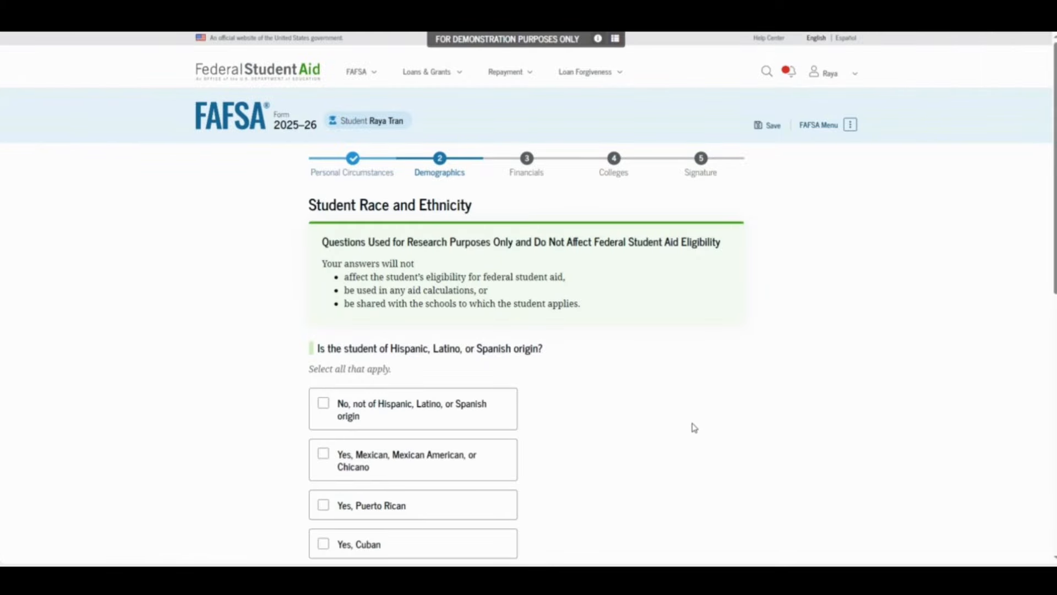
# Record the student as not of Hispanic origin and race White
pyautogui.scroll(-2, 693, 428)
pyautogui.click(408, 295)
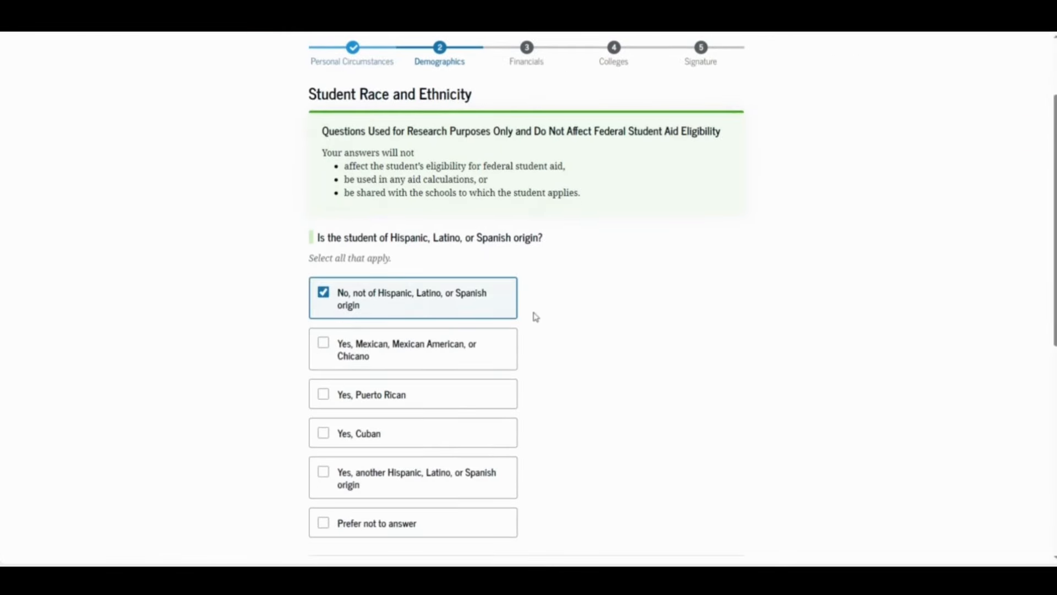
pyautogui.scroll(-3, 545, 347)
pyautogui.scroll(-2, 545, 346)
pyautogui.click(498, 354)
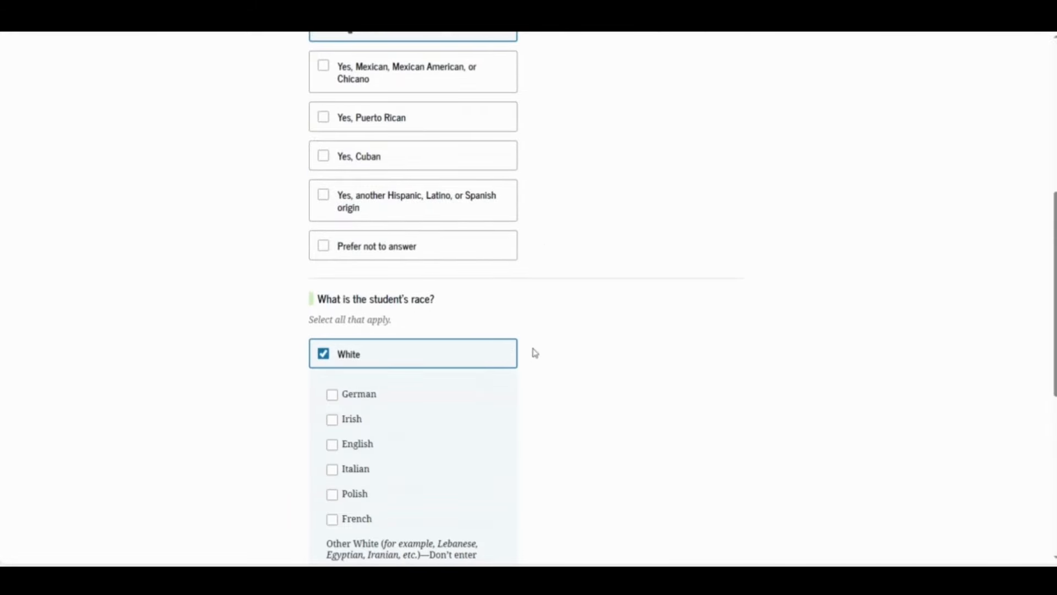
pyautogui.scroll(-1, 631, 347)
pyautogui.scroll(-5, 632, 349)
pyautogui.click(714, 445)
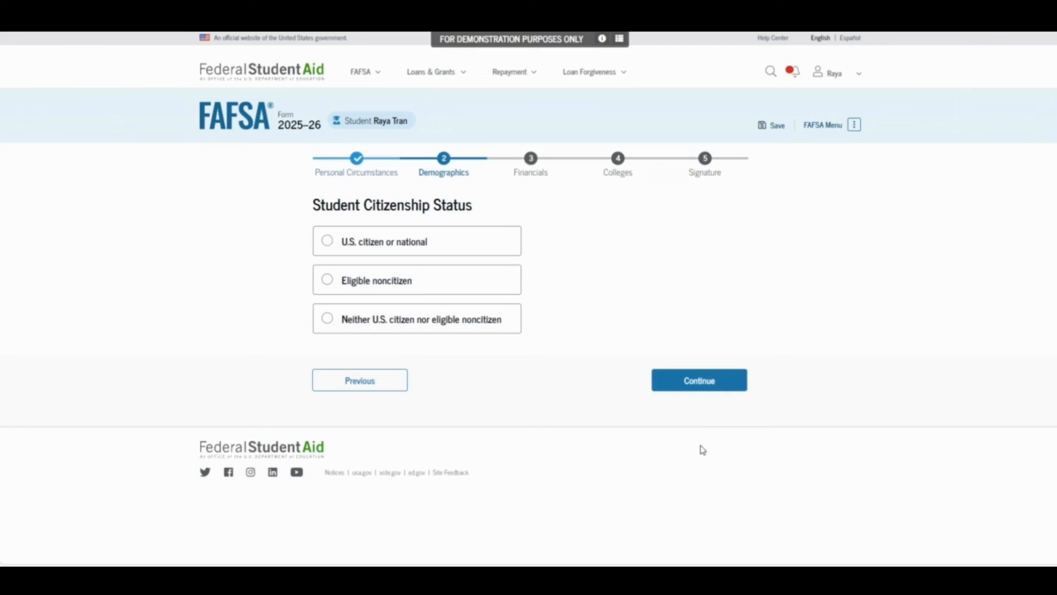
# Answer U.S. citizen or national, neither parent attended college, and No to parent killed in duty
pyautogui.click(483, 251)
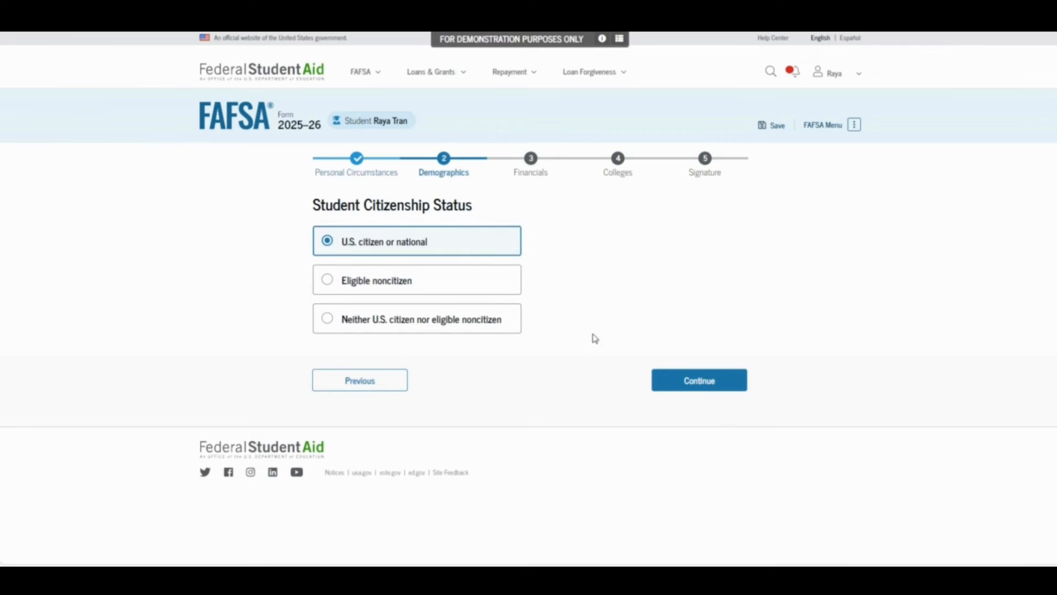
pyautogui.click(668, 390)
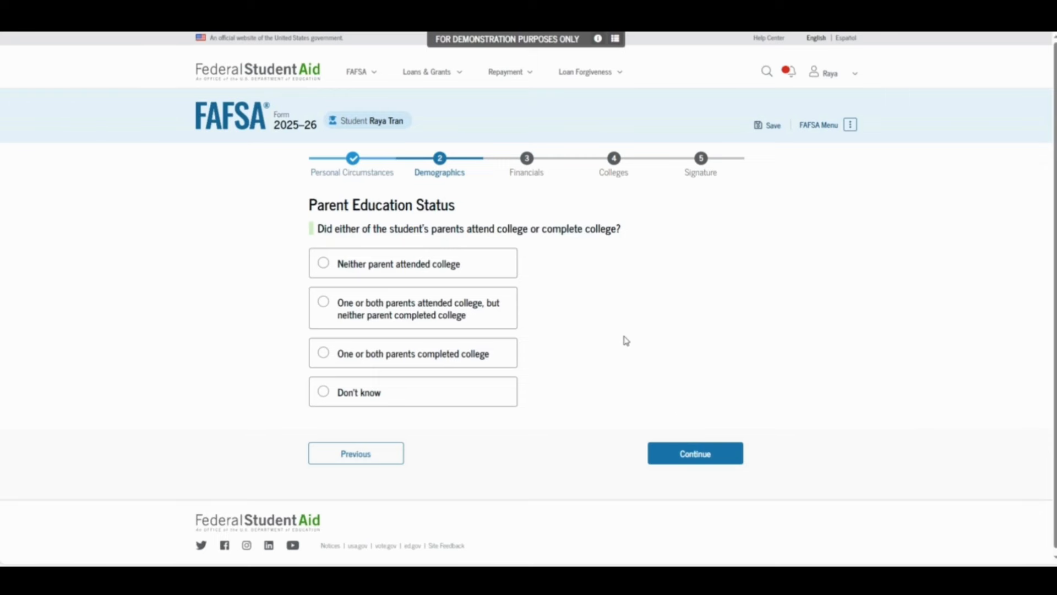
pyautogui.click(475, 263)
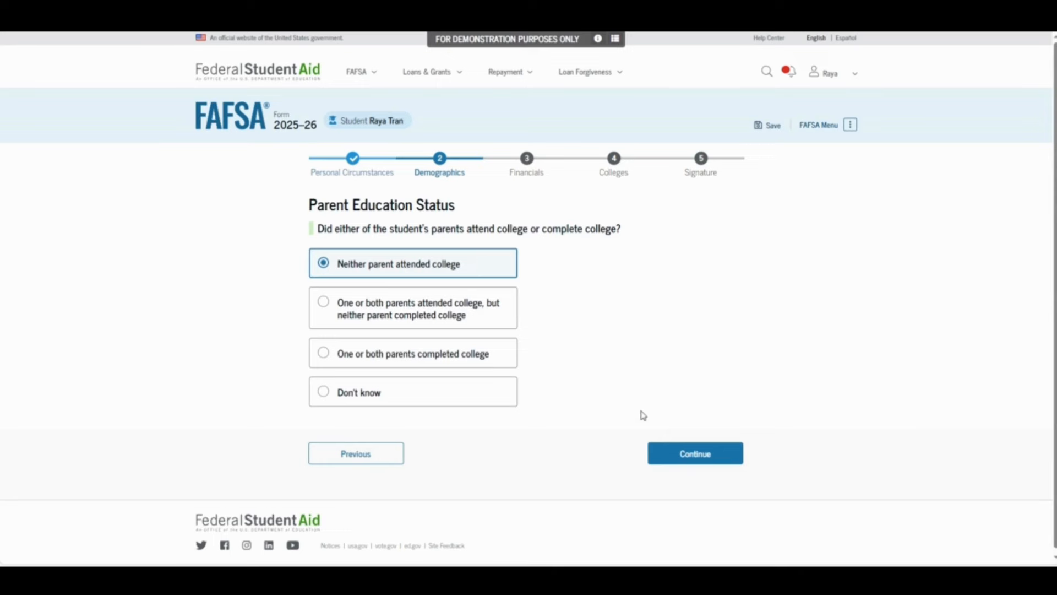
pyautogui.click(662, 450)
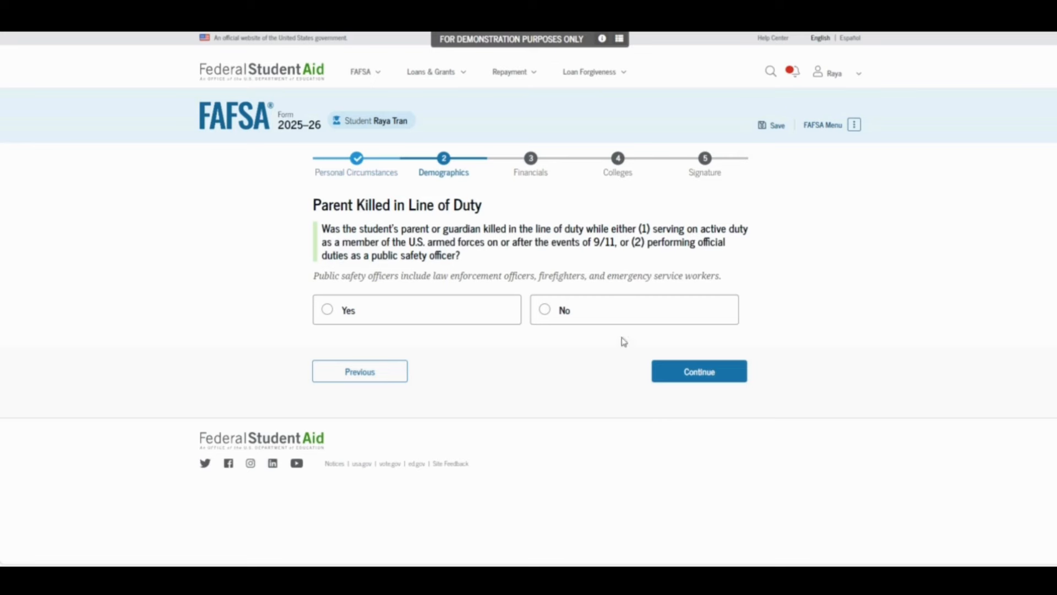
pyautogui.click(604, 316)
pyautogui.click(686, 379)
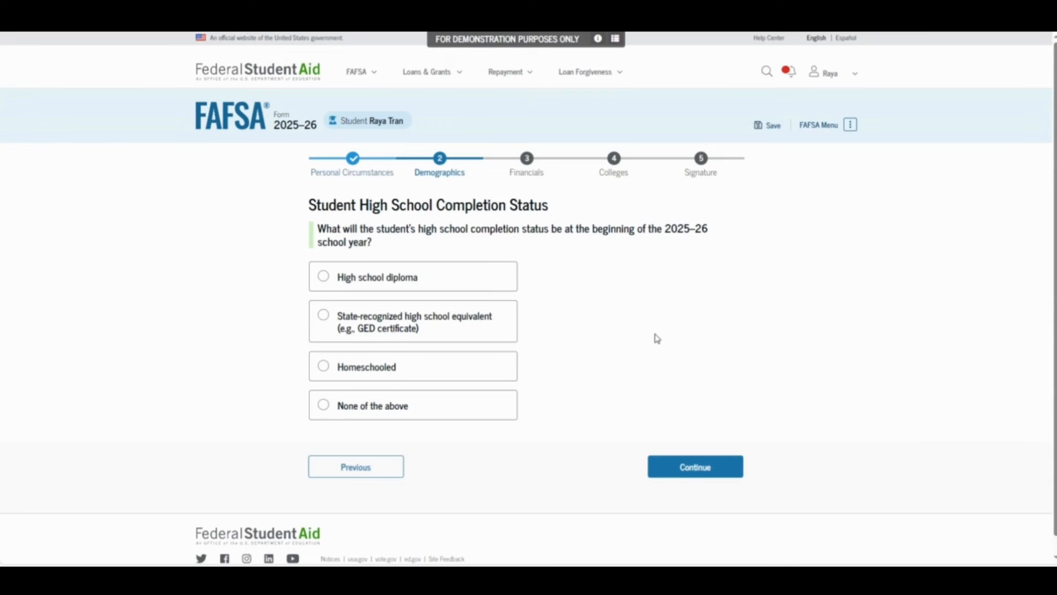
# Mark completion status as High school diploma and set the high school's state to Kentucky
pyautogui.click(470, 276)
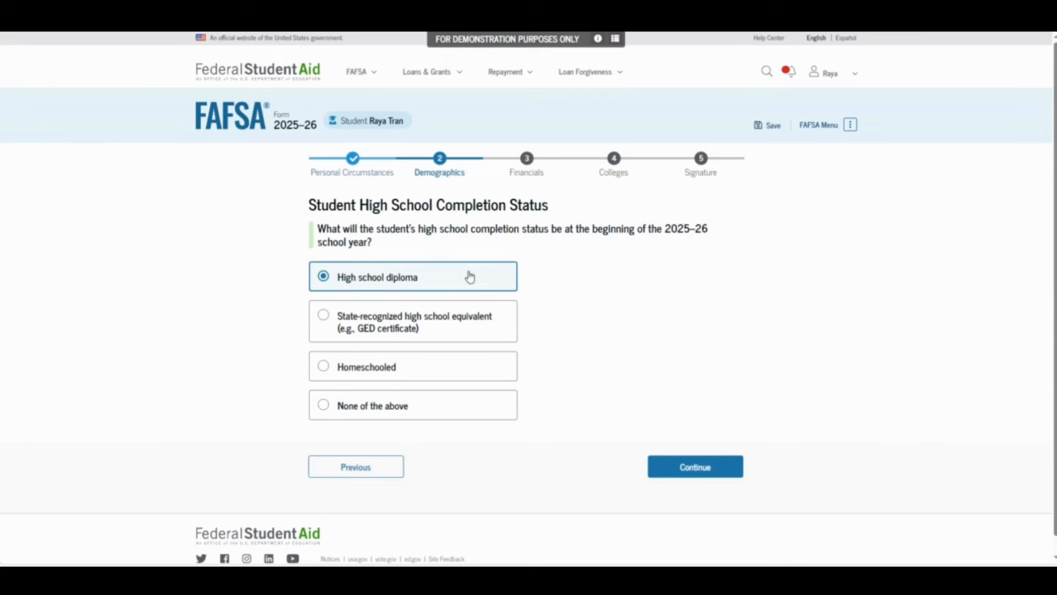
pyautogui.click(694, 468)
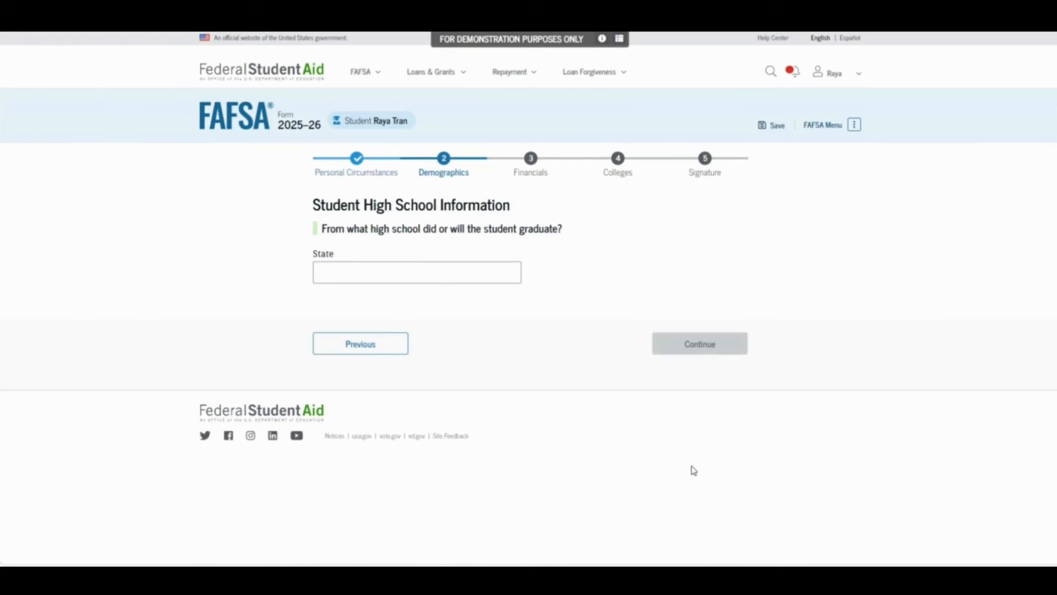
pyautogui.click(483, 271)
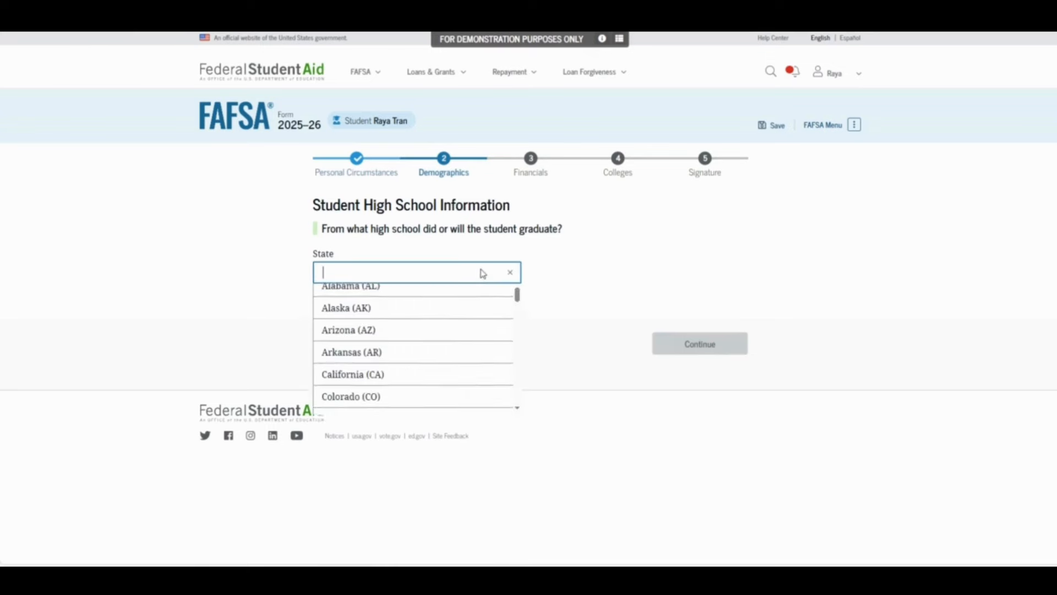
pyautogui.write('Kentucky')
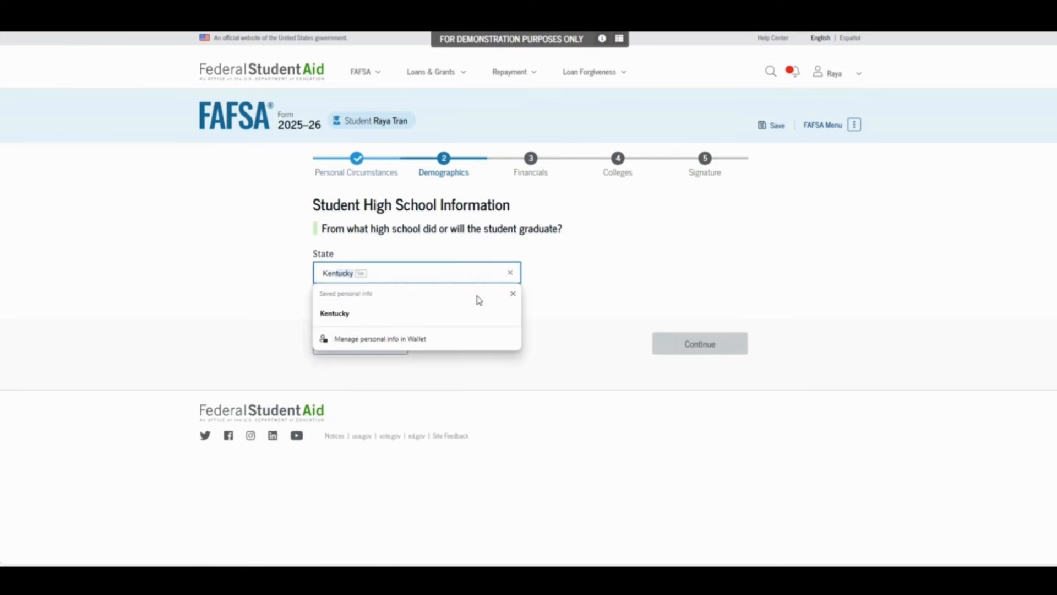
pyautogui.click(336, 312)
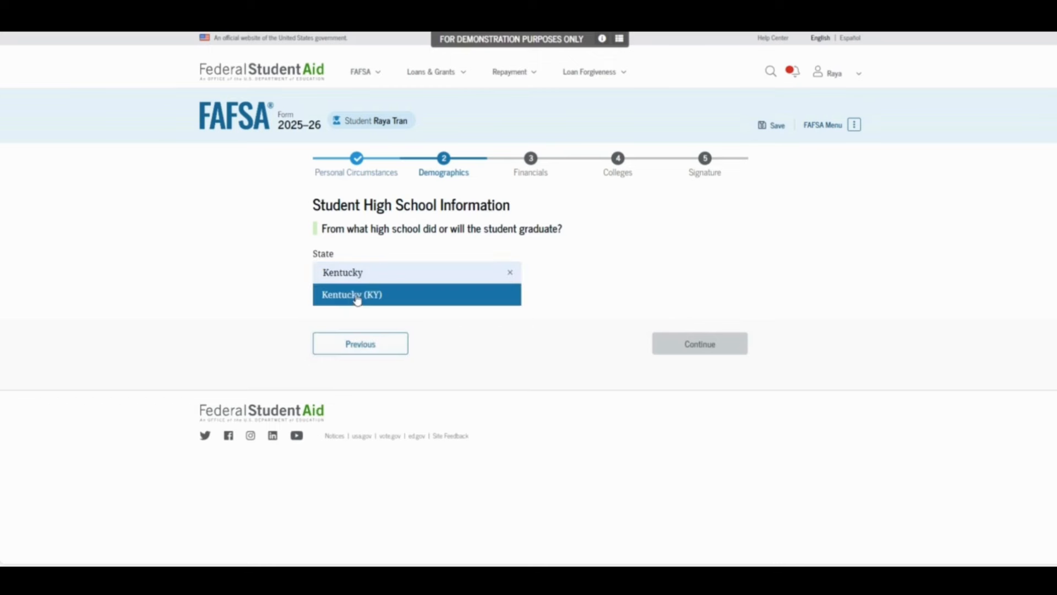
pyautogui.click(357, 295)
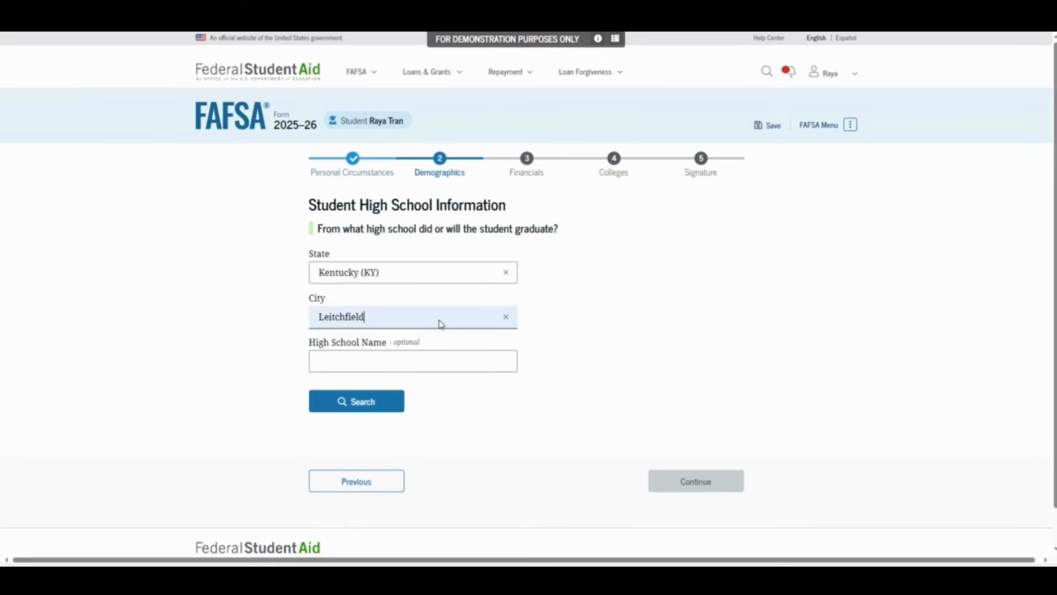
# Replace the autofilled city with Lexington as the high school's city
pyautogui.click(504, 317)
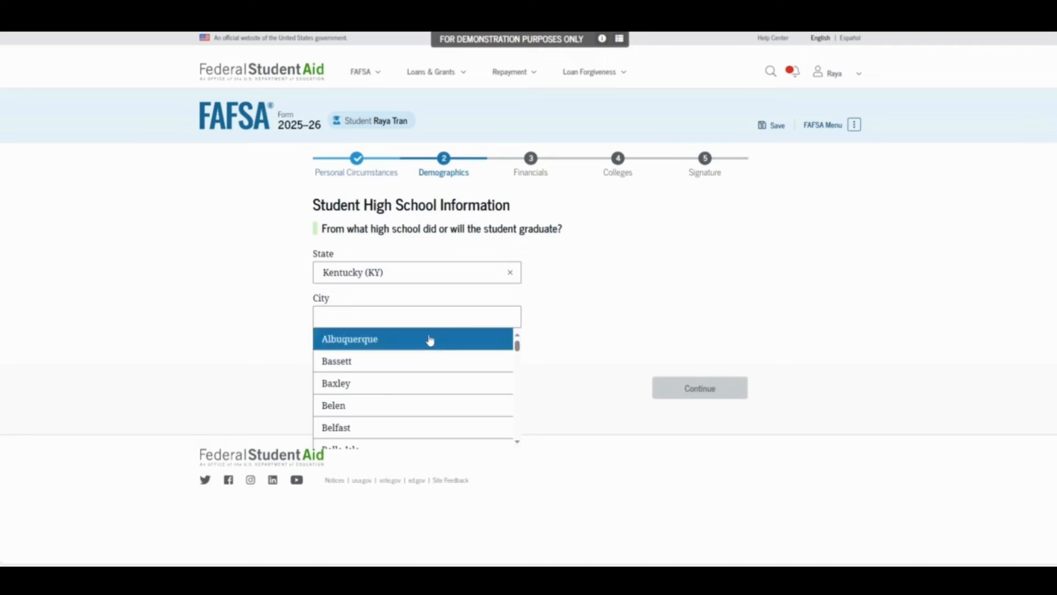
pyautogui.moveTo(517, 345); pyautogui.dragTo(517, 434)
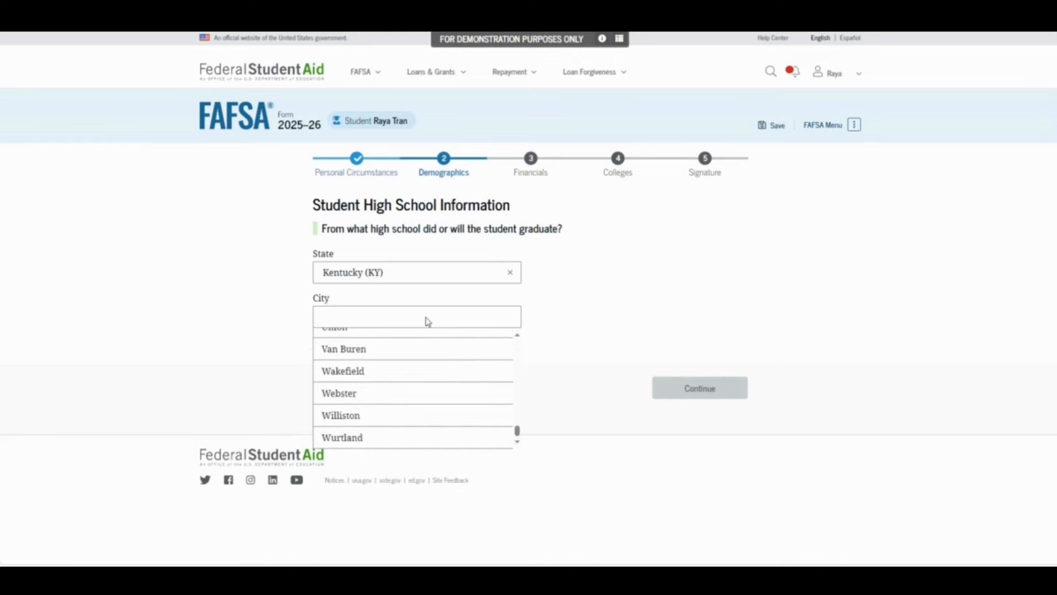
pyautogui.click(421, 315)
pyautogui.click(420, 316)
pyautogui.write('G')
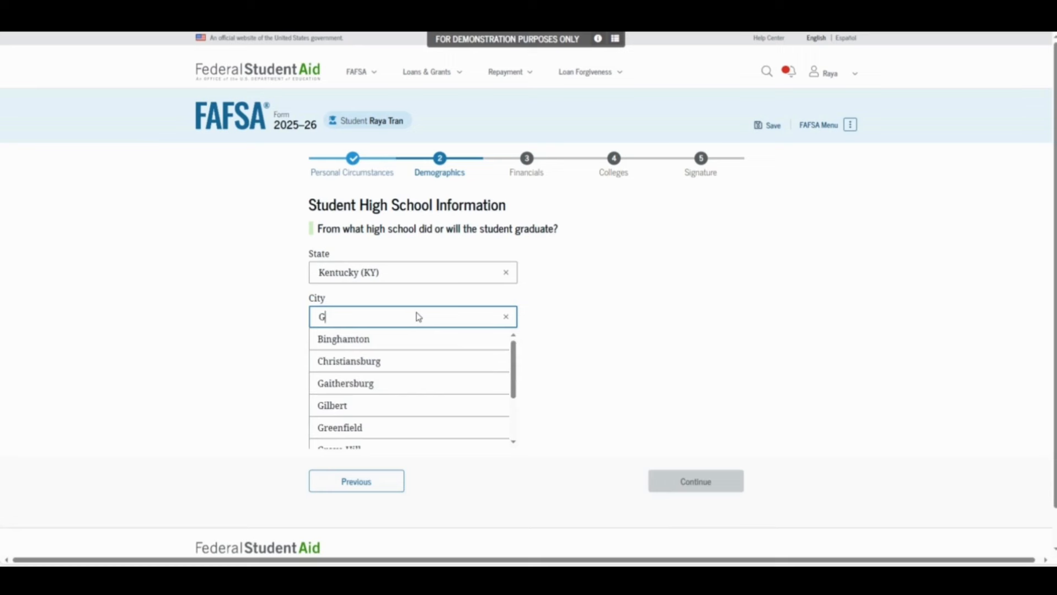
pyautogui.write('e')
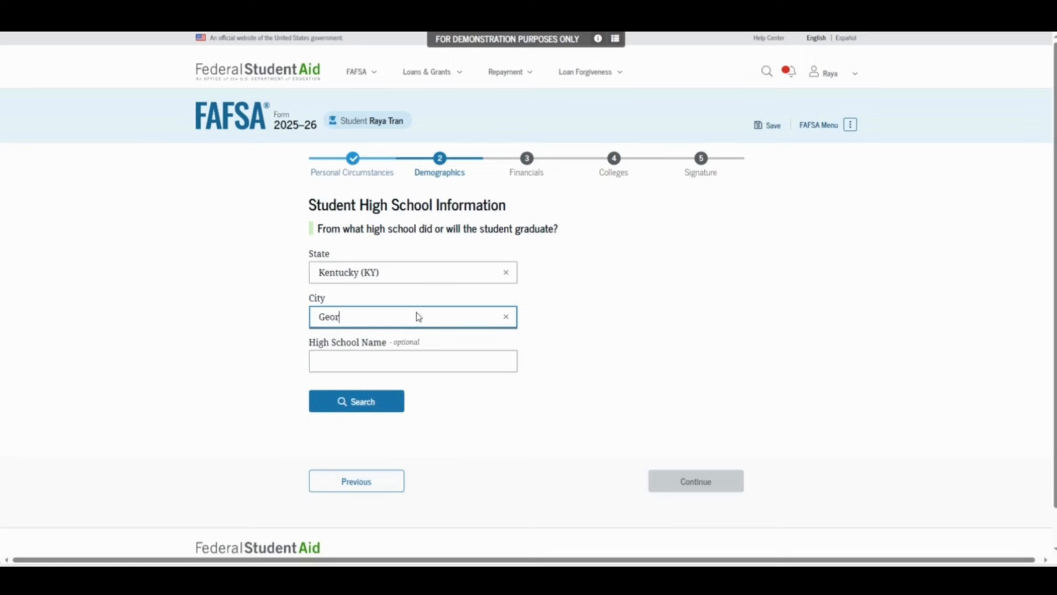
pyautogui.write('or')
pyautogui.press('BackSpace')
pyautogui.press('BackSpace')
pyautogui.press('BackSpace')
pyautogui.press('BackSpace')
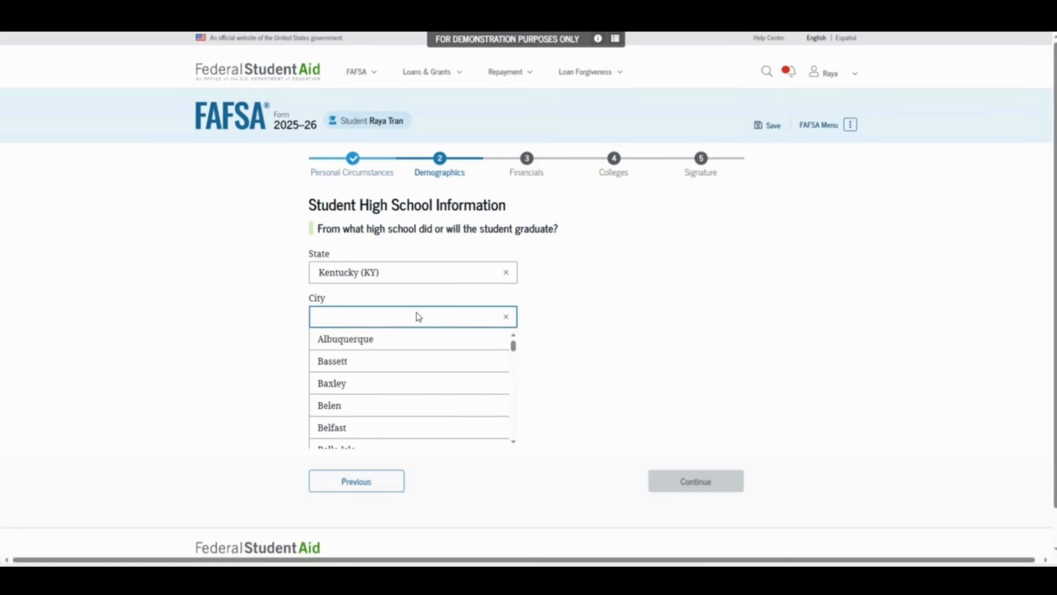
pyautogui.write('Lex')
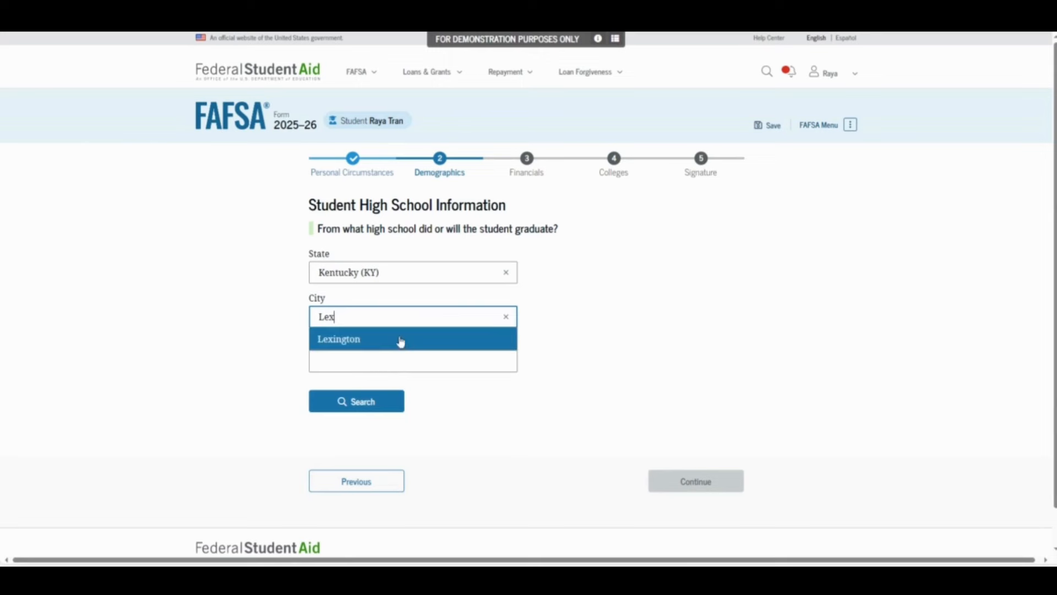
pyautogui.click(395, 340)
# Select Bryan Station Middle School from the search results and confirm it as the high school
pyautogui.click(390, 359)
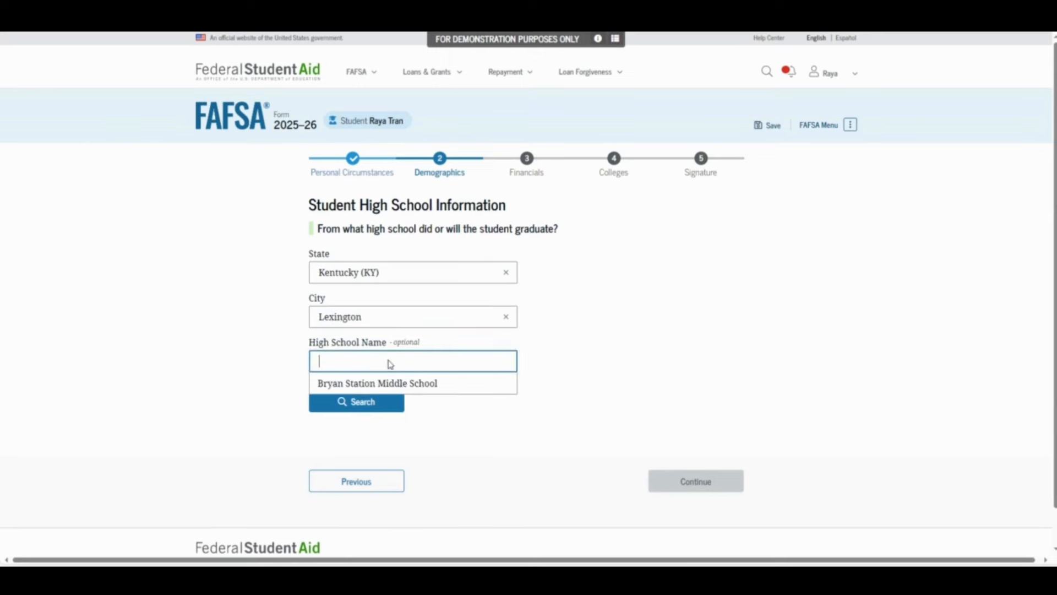
pyautogui.click(390, 384)
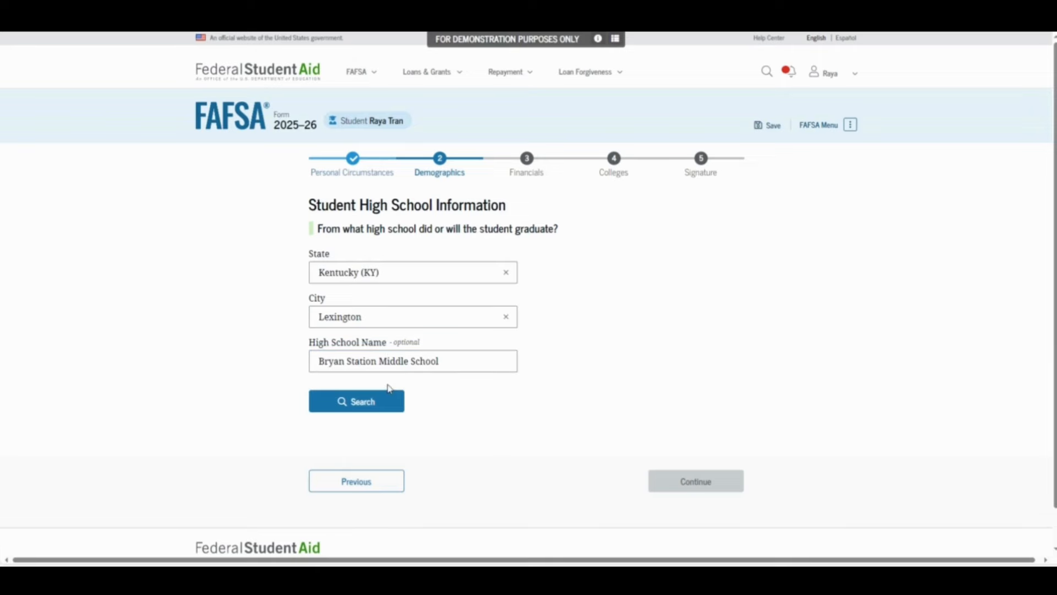
pyautogui.scroll(-4, 486, 434)
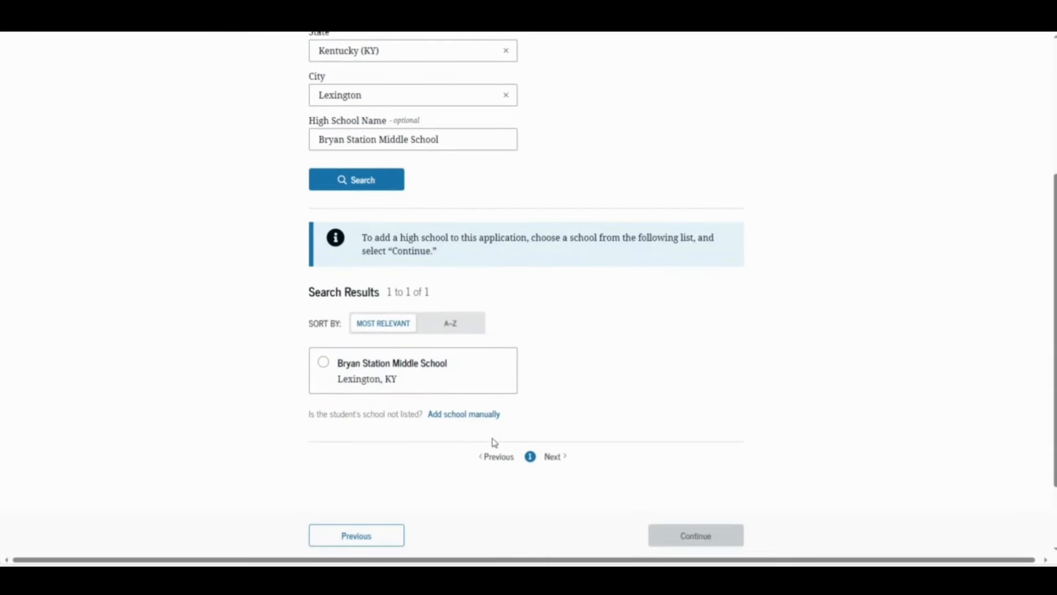
pyautogui.click(387, 373)
pyautogui.click(654, 530)
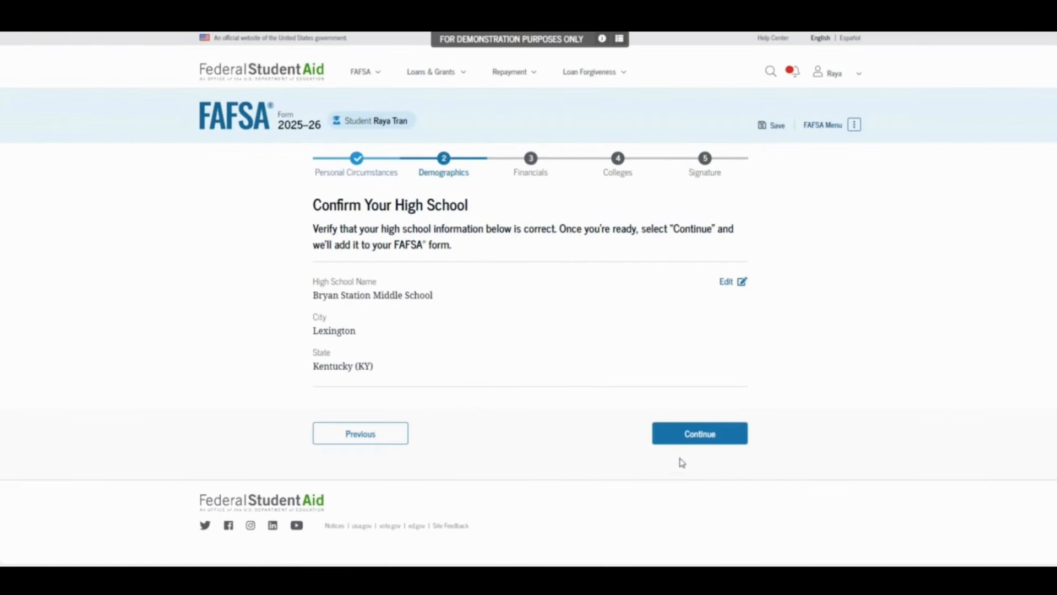
pyautogui.click(698, 440)
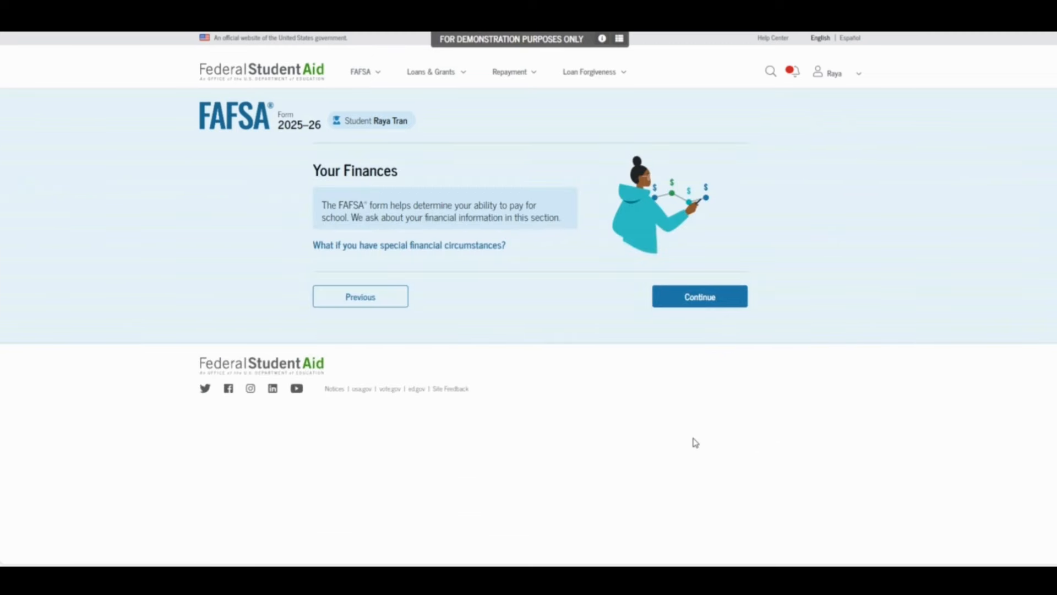
# Enter 0 for IRA rollover, pension rollover, taxed grants and foreign income exclusion
pyautogui.click(676, 298)
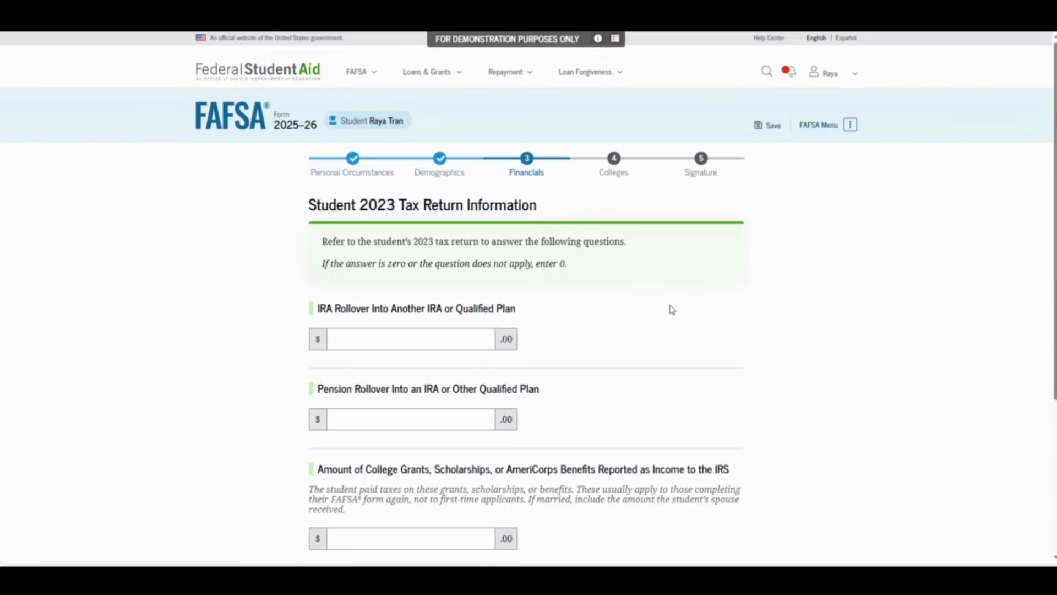
pyautogui.scroll(-5, 677, 322)
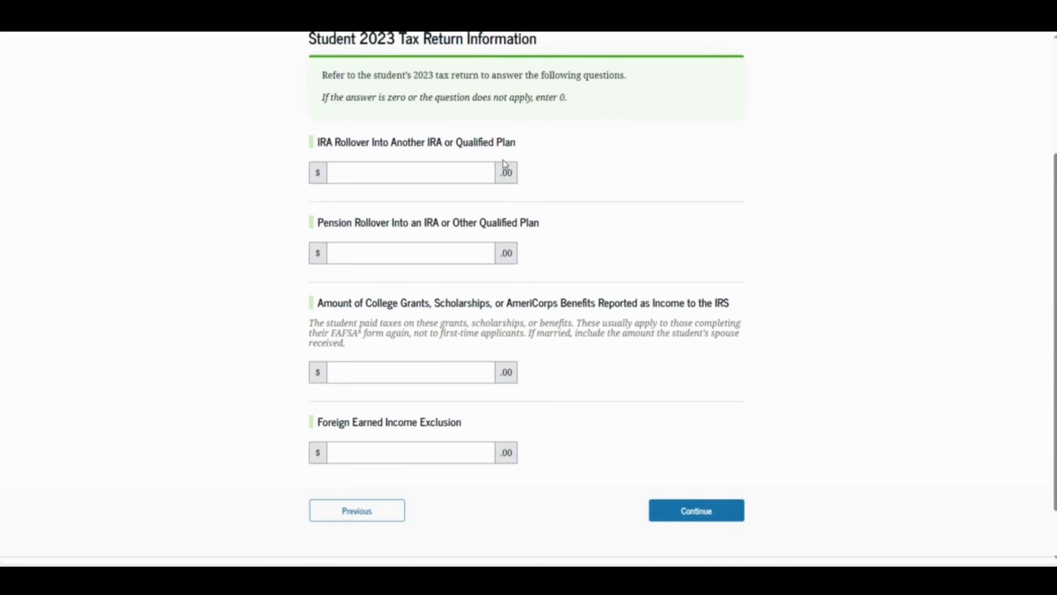
pyautogui.click(472, 173)
pyautogui.write('0')
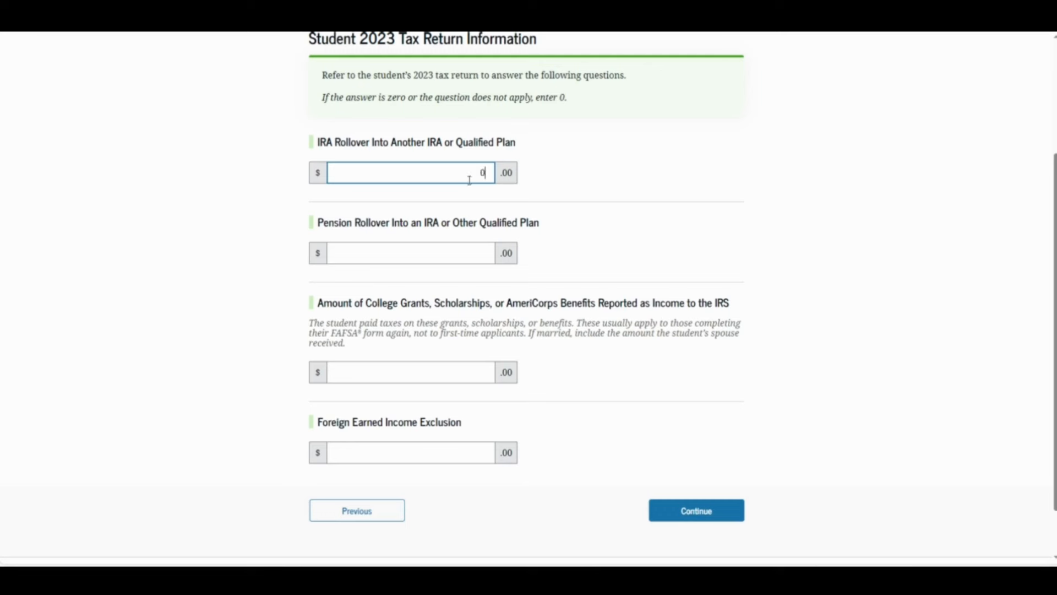
pyautogui.click(477, 251)
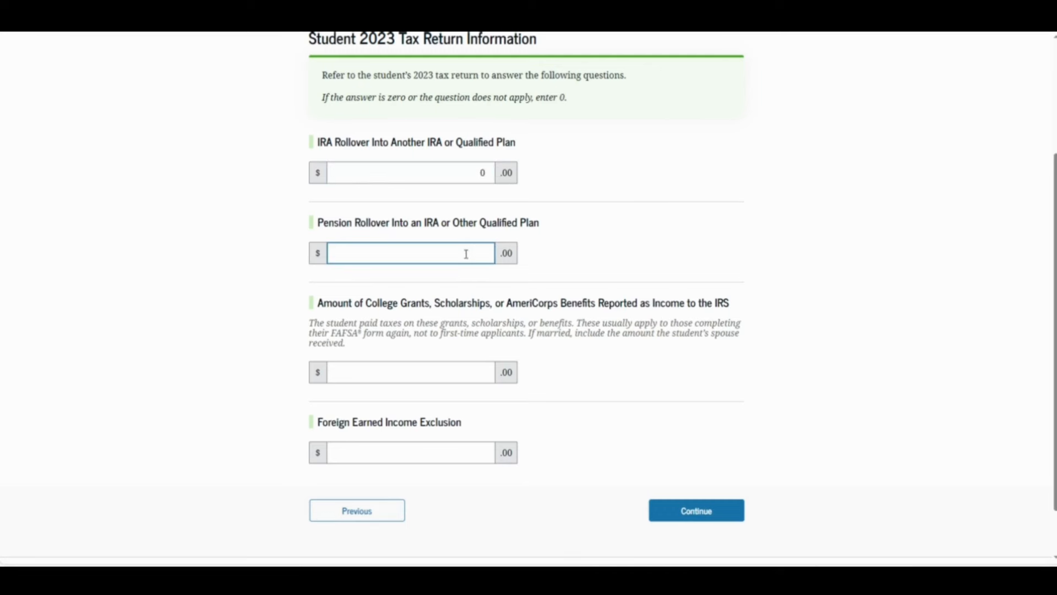
pyautogui.write('0')
pyautogui.click(475, 367)
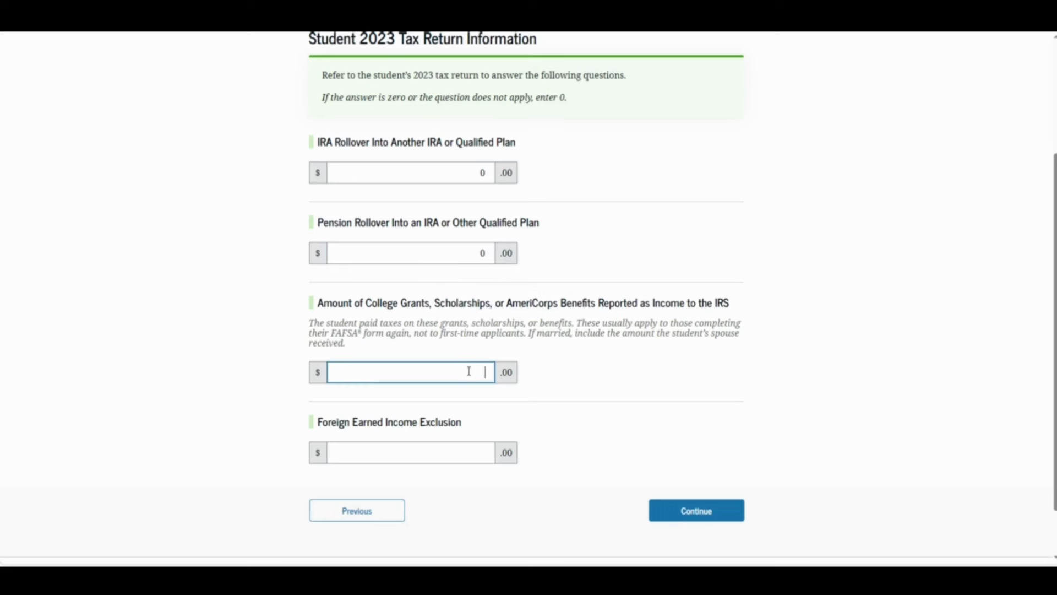
pyautogui.write('0')
pyautogui.click(473, 450)
pyautogui.write('0')
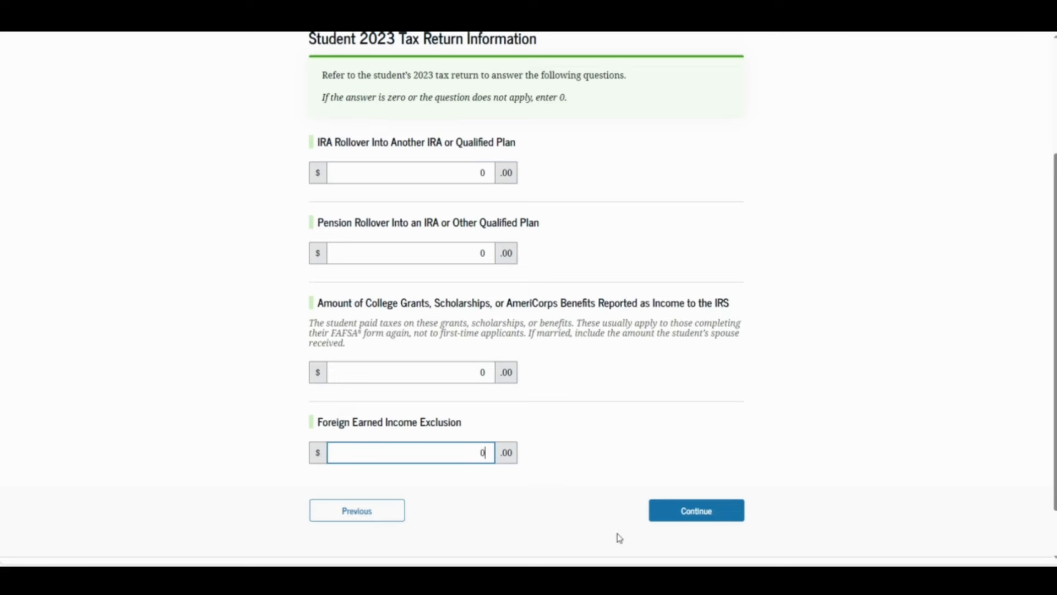
pyautogui.click(679, 515)
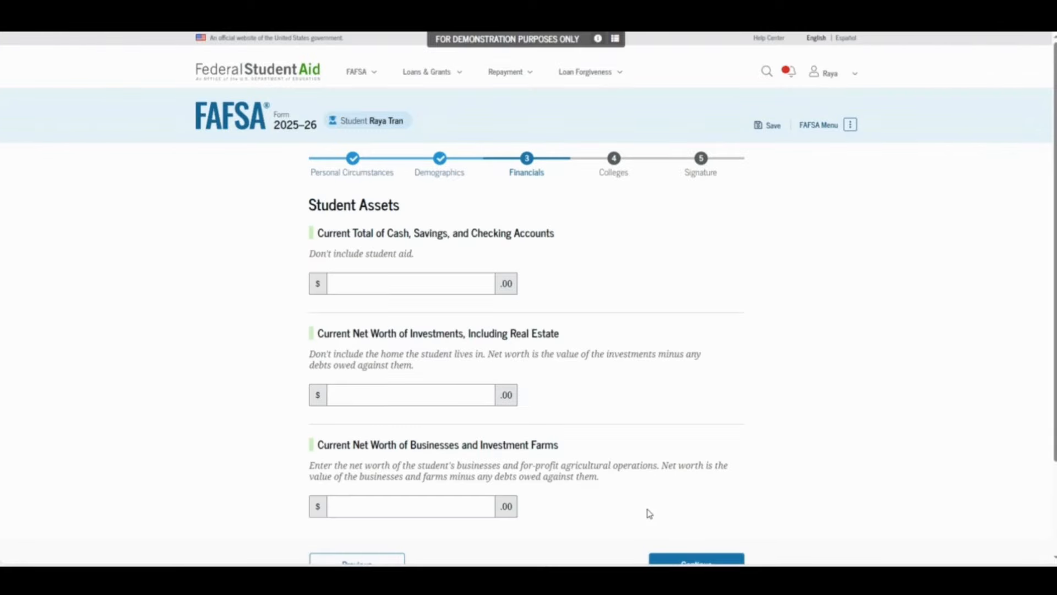
# Enter student assets as $350 cash, $0 investments and $0 businesses and farms
pyautogui.click(431, 279)
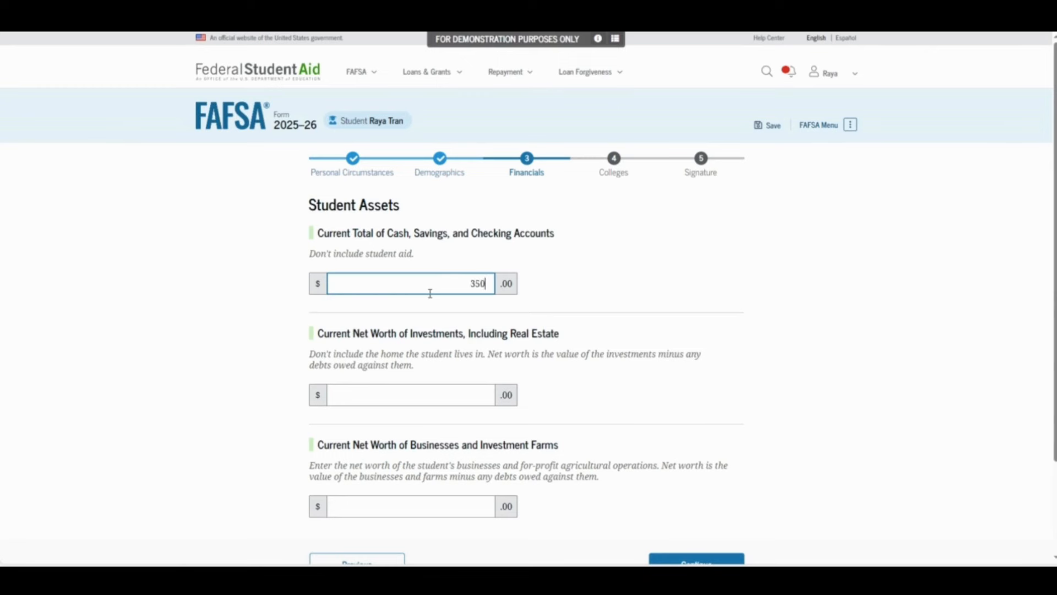
pyautogui.click(464, 397)
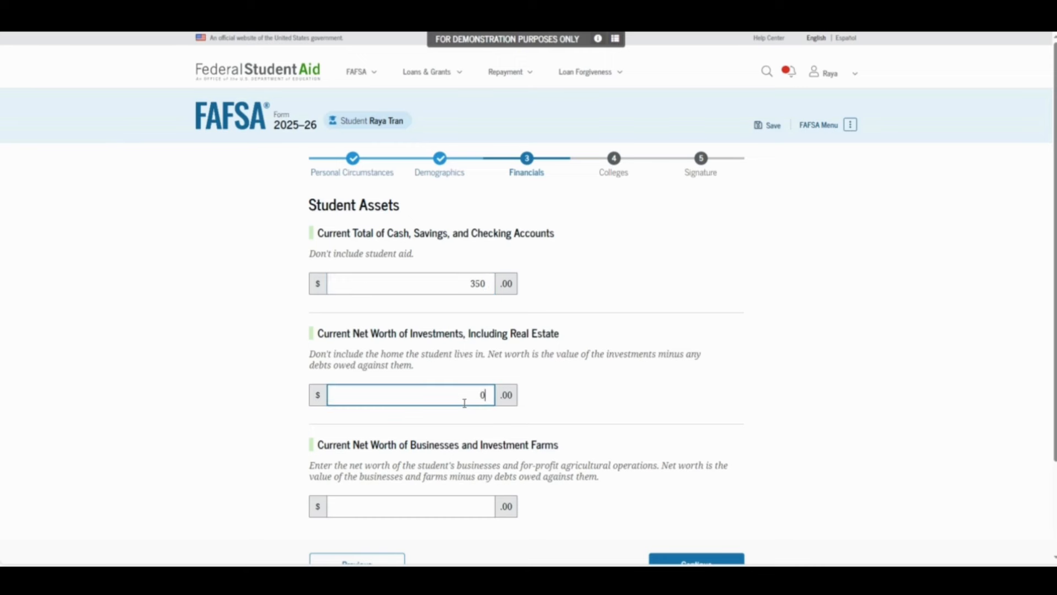
pyautogui.click(457, 500)
pyautogui.write('0')
pyautogui.scroll(-2, 616, 401)
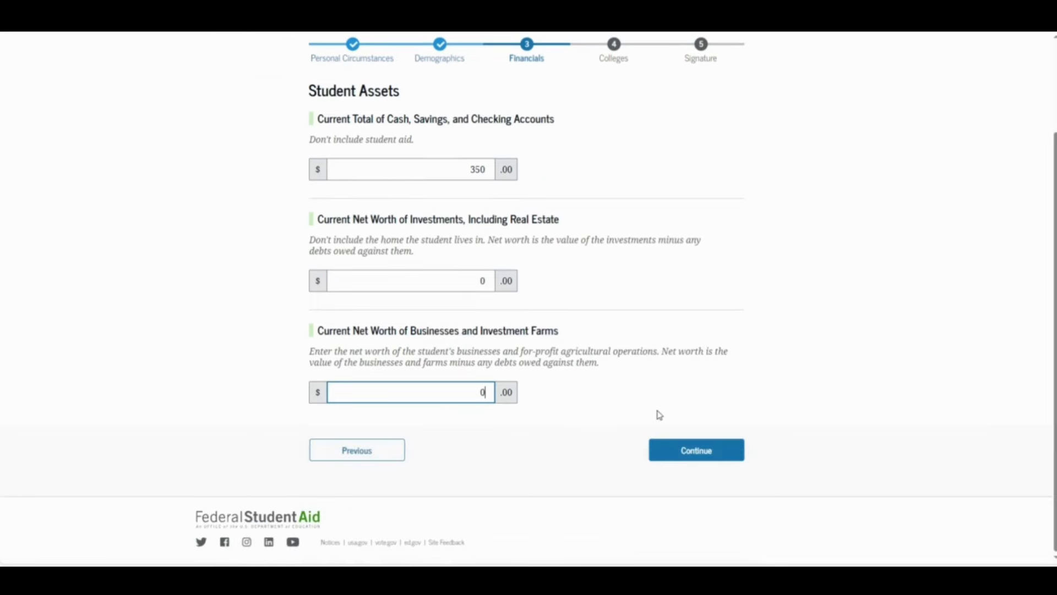
pyautogui.click(673, 451)
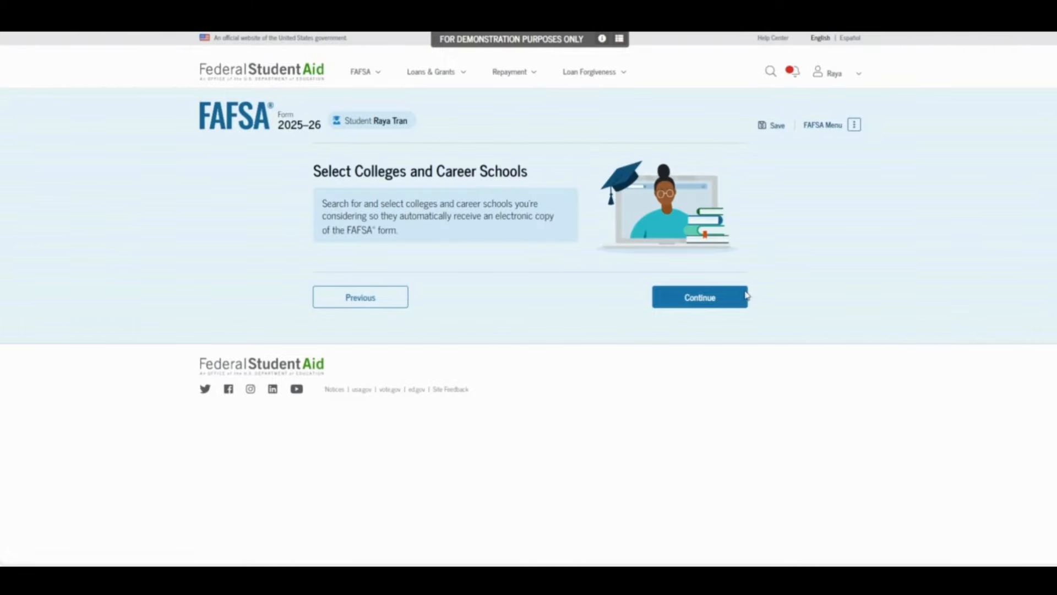
# Search for colleges with California (CA) as the search state
pyautogui.click(717, 298)
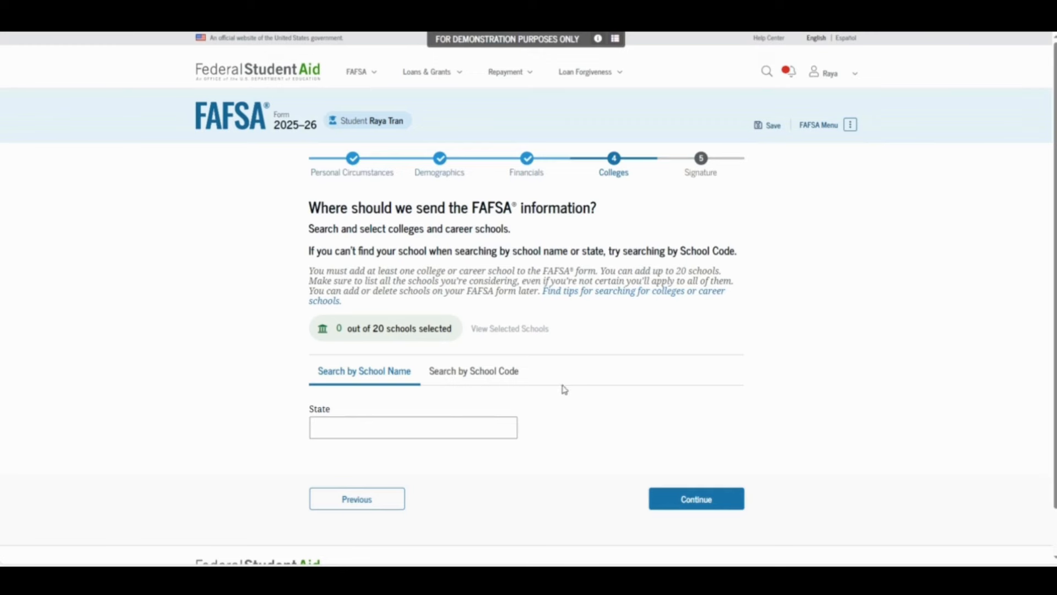
pyautogui.click(479, 436)
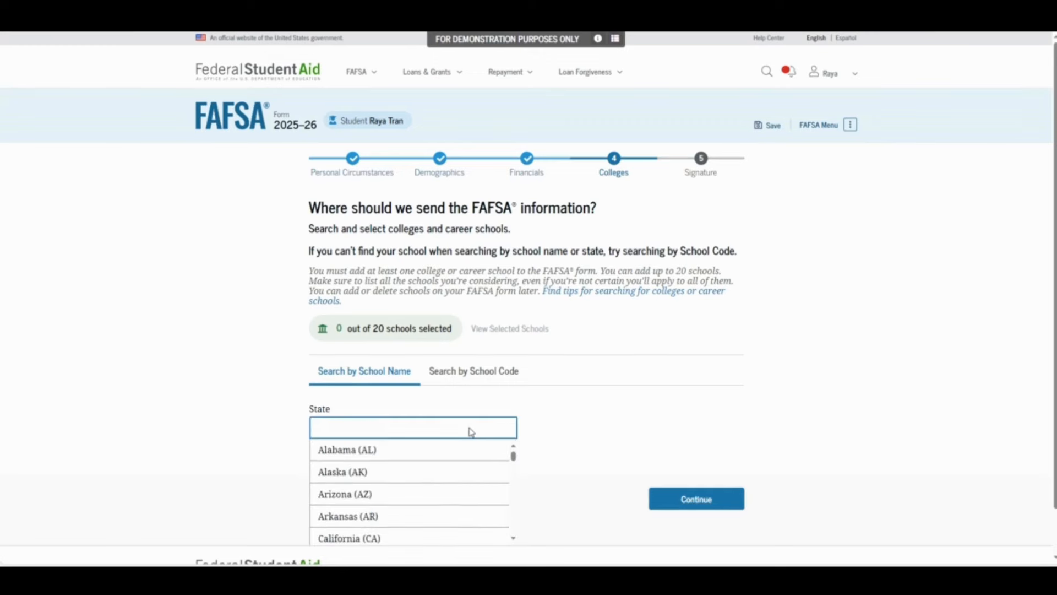
pyautogui.write('Cal')
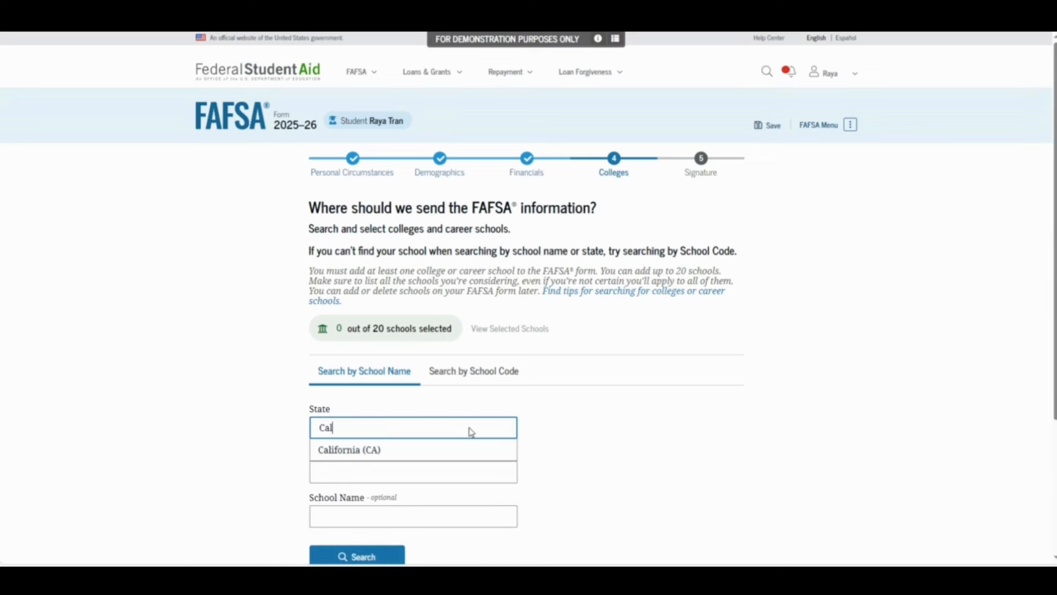
pyautogui.click(443, 455)
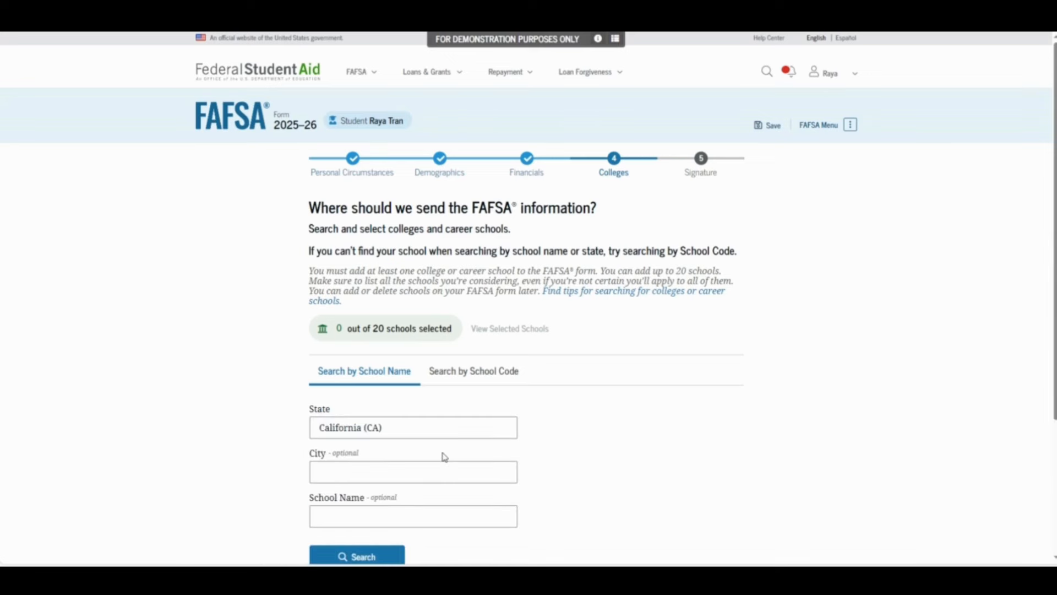
pyautogui.scroll(-2, 385, 460)
pyautogui.click(332, 444)
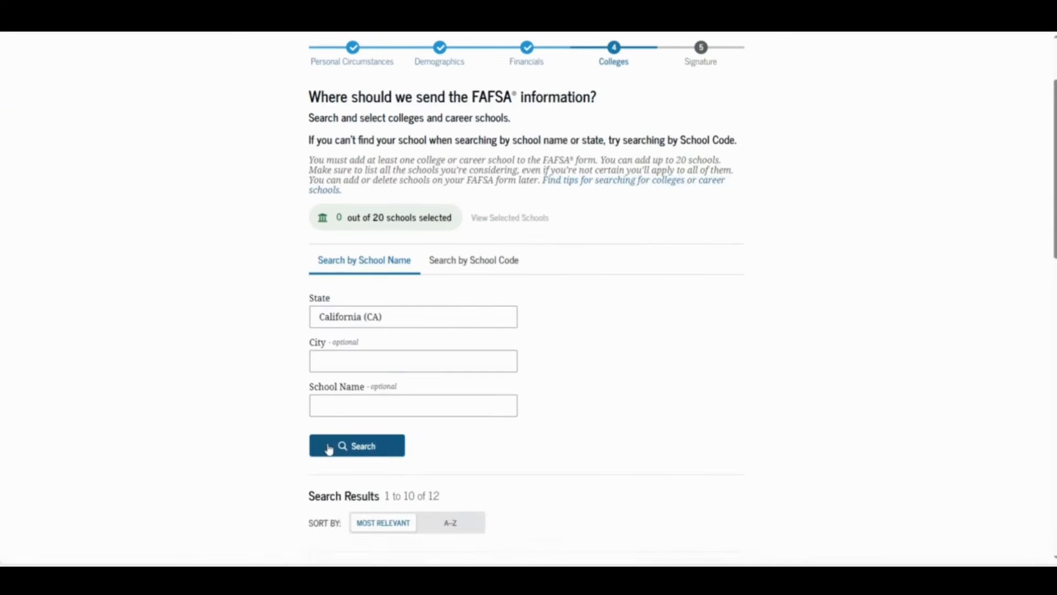
pyautogui.scroll(-7, 328, 446)
pyautogui.scroll(-1, 325, 447)
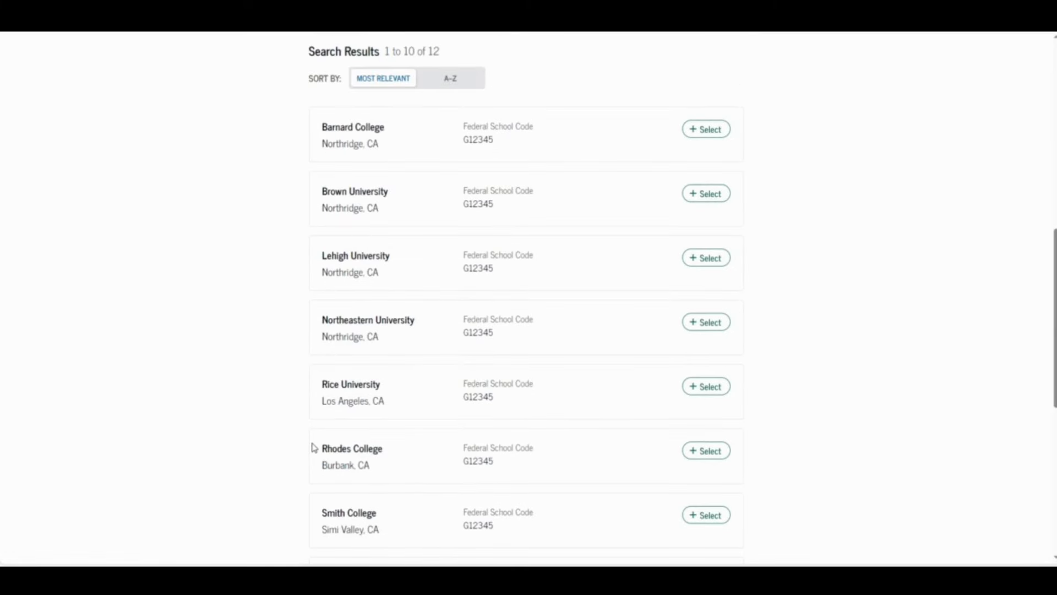
# Add Barnard College, Brown University and Lehigh University to the school list and review them
pyautogui.click(710, 133)
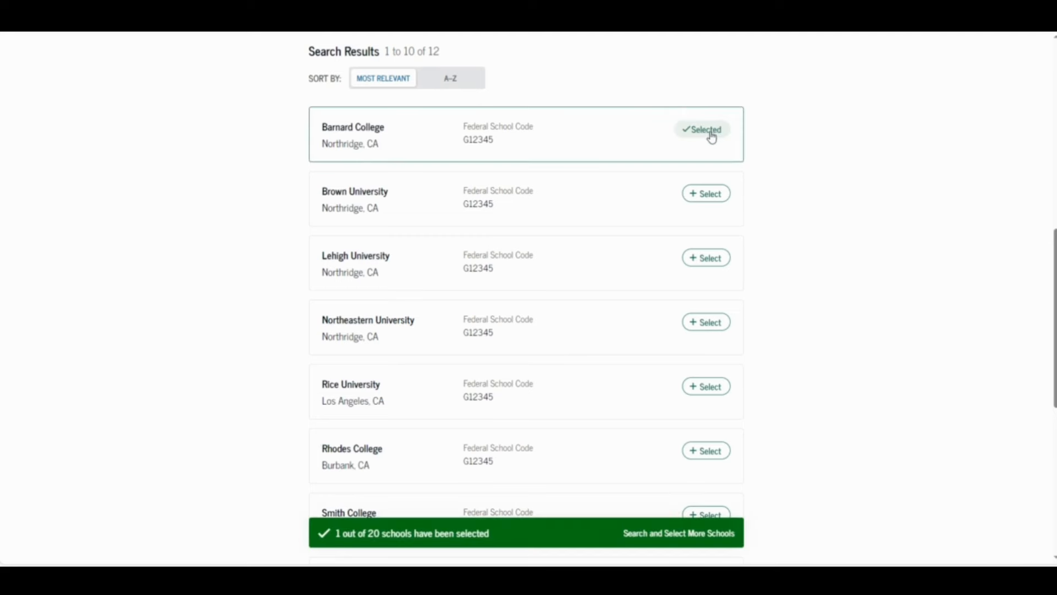
pyautogui.click(711, 196)
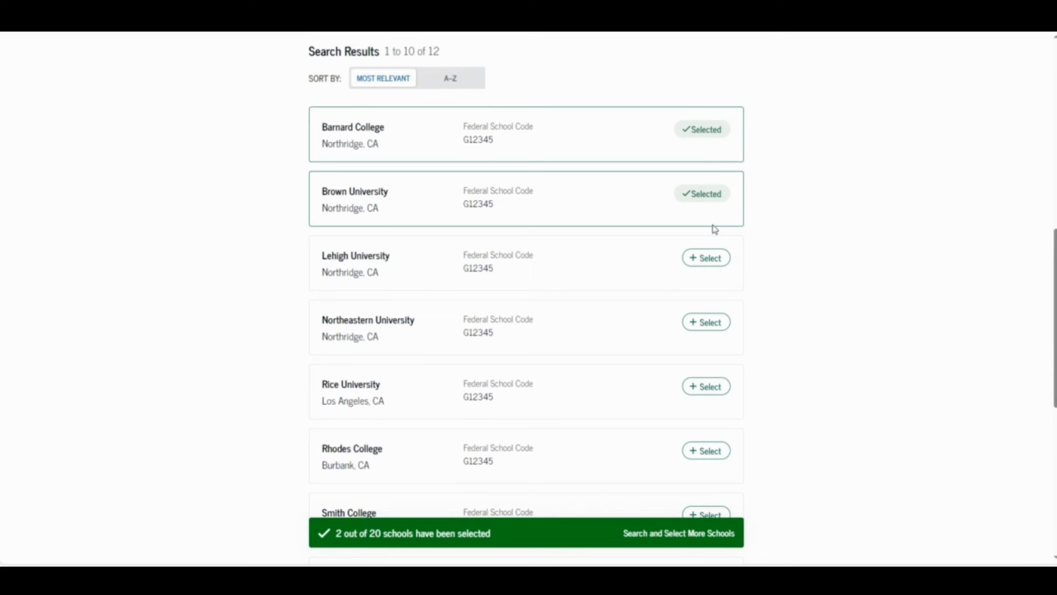
pyautogui.click(709, 257)
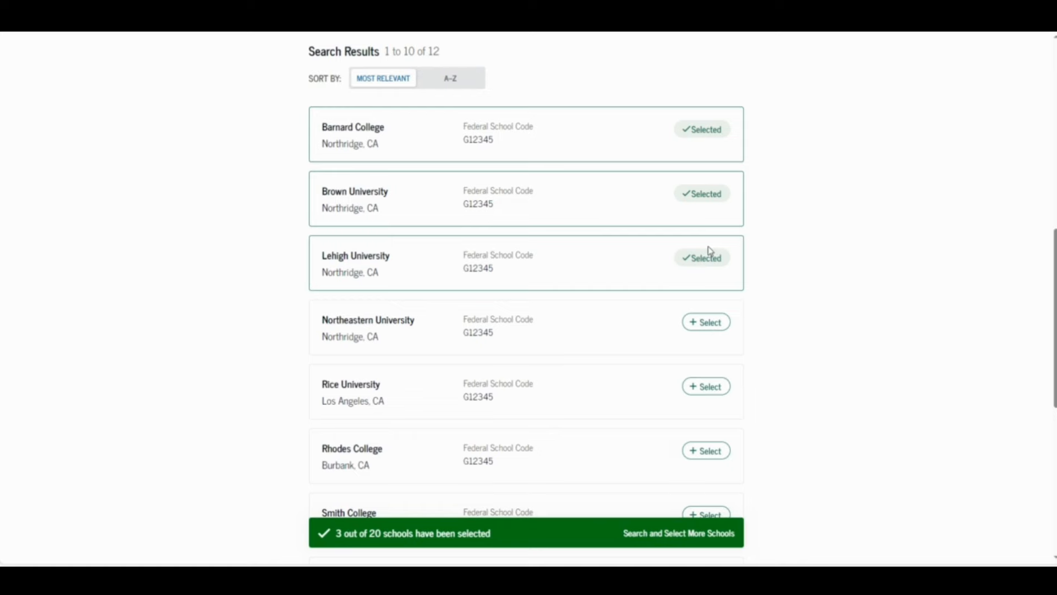
pyautogui.scroll(-5, 716, 287)
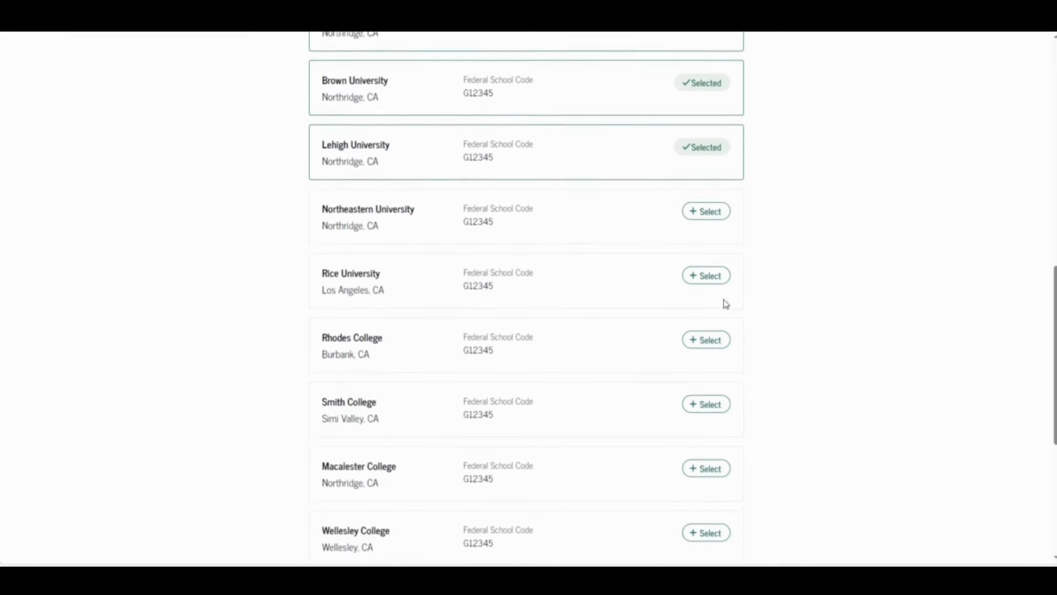
pyautogui.scroll(-2, 720, 306)
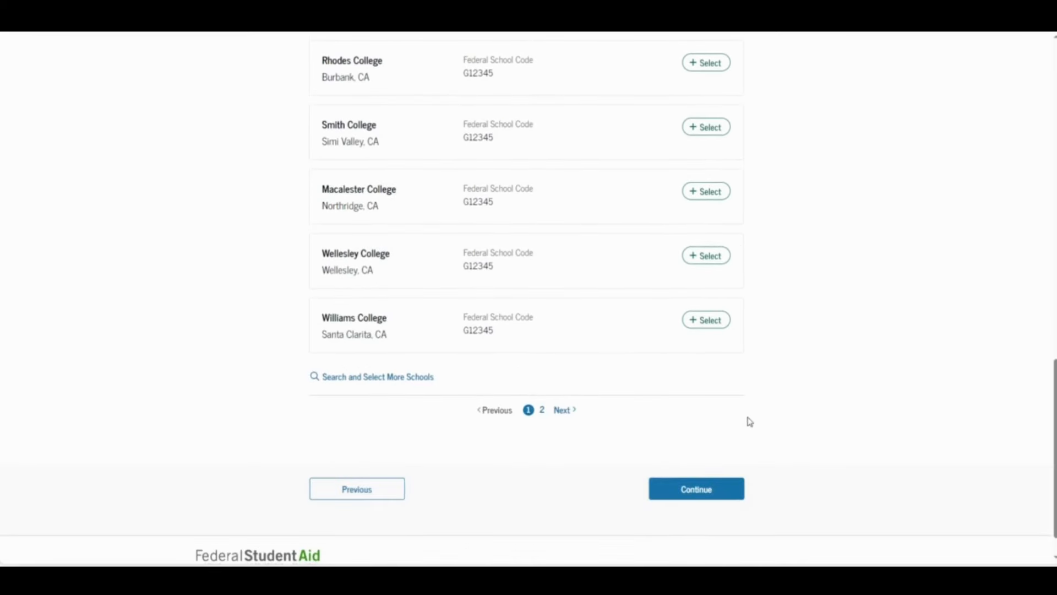
pyautogui.click(730, 496)
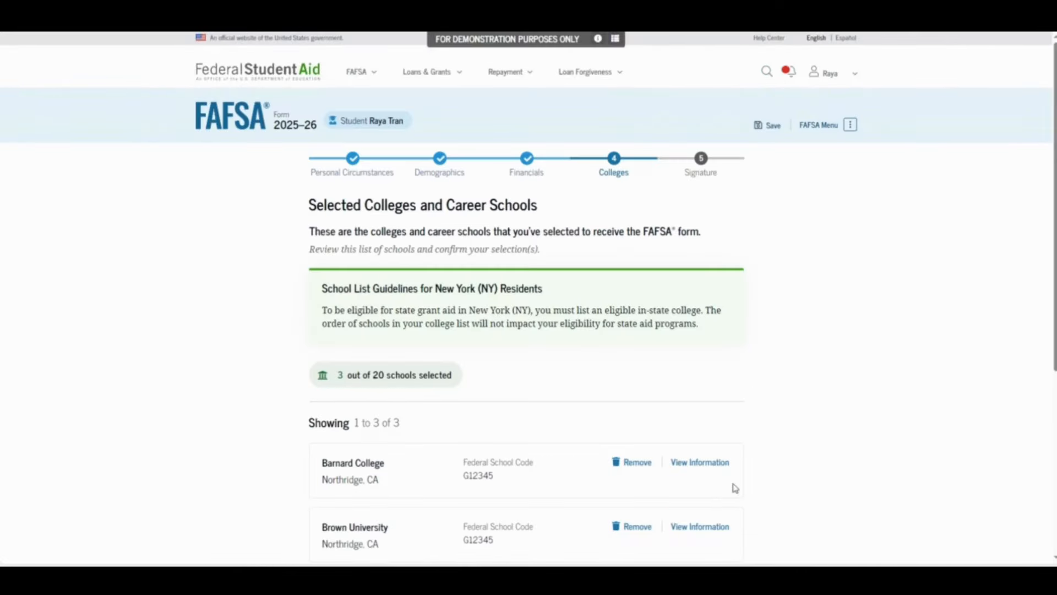
# Move past the selected-schools list to the Continue To Sign Your Form summary
pyautogui.scroll(-2, 765, 453)
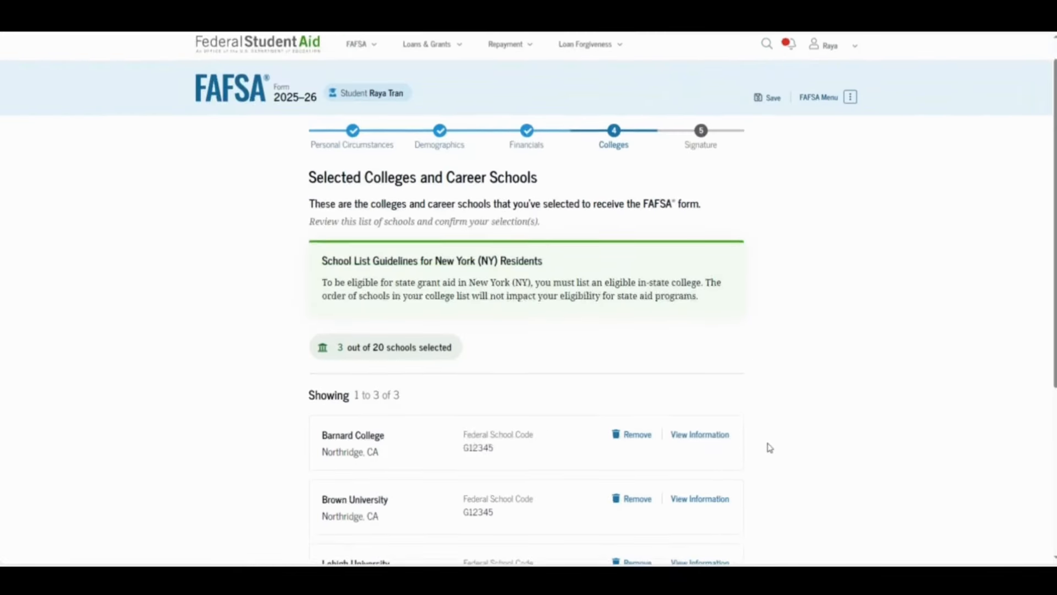
pyautogui.scroll(-1, 770, 449)
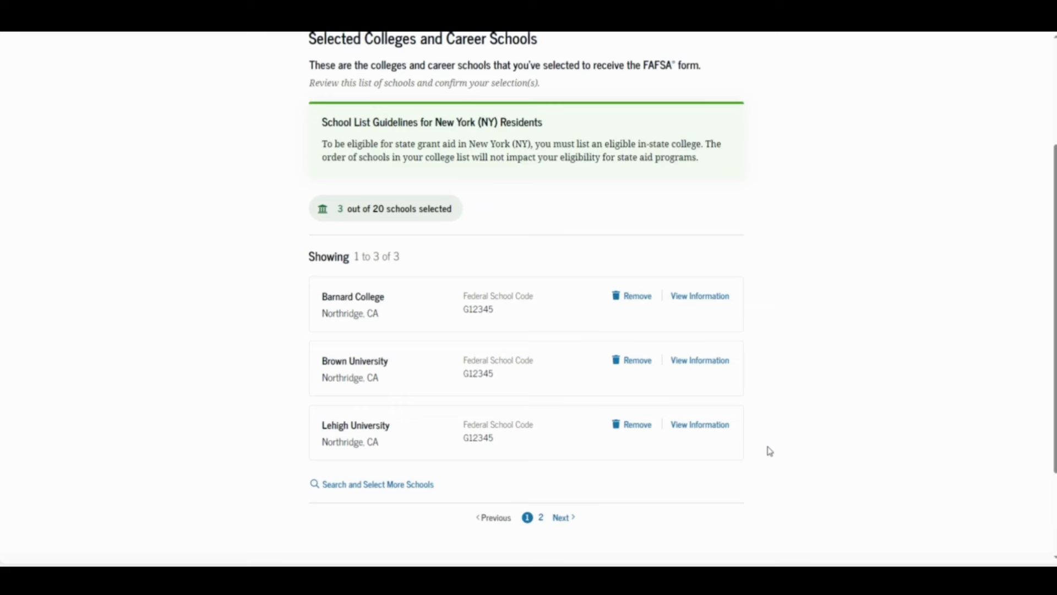
pyautogui.scroll(-3, 770, 448)
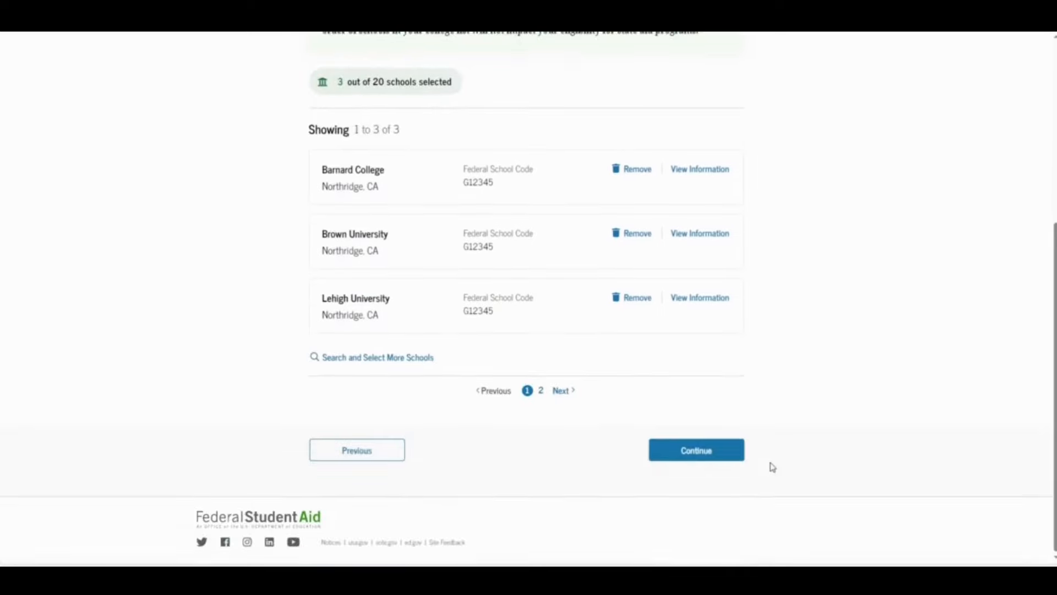
pyautogui.click(726, 452)
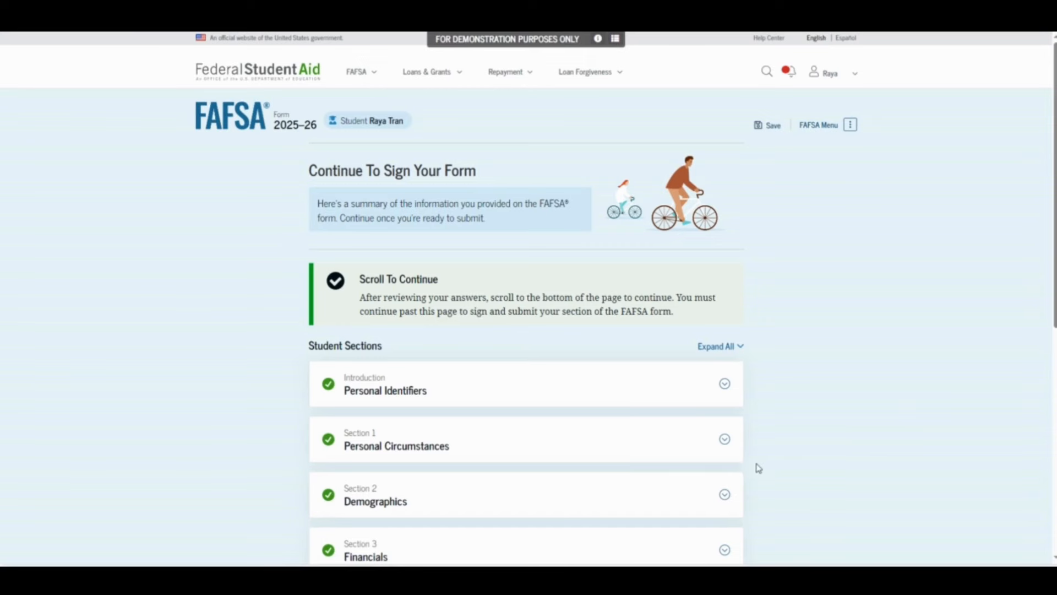
# Expand and collapse the Personal Identifiers and Personal Circumstances answers, then proceed to signing
pyautogui.scroll(-1, 801, 316)
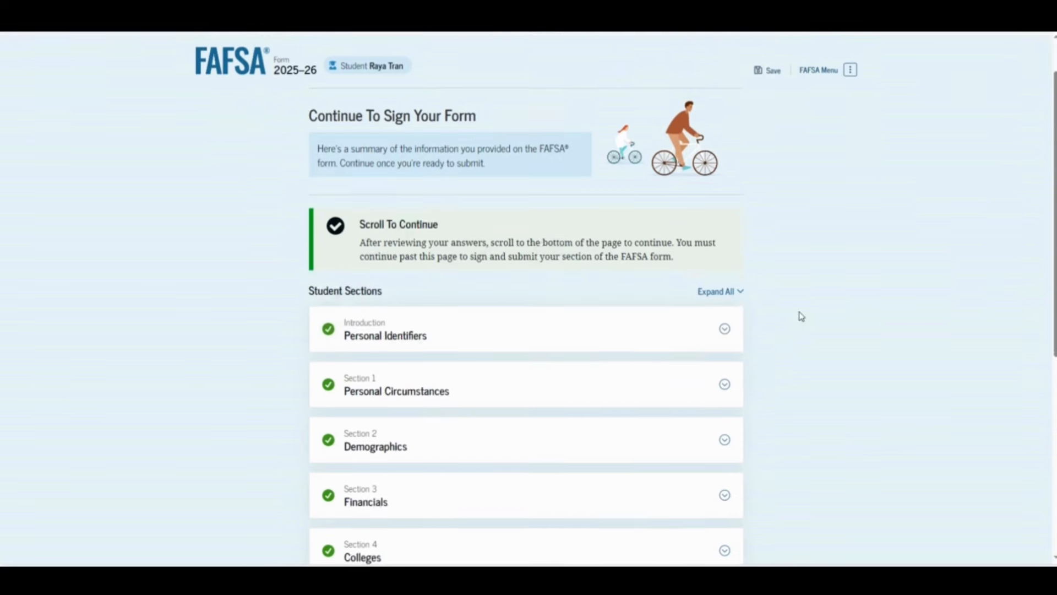
pyautogui.scroll(-3, 802, 316)
pyautogui.click(728, 168)
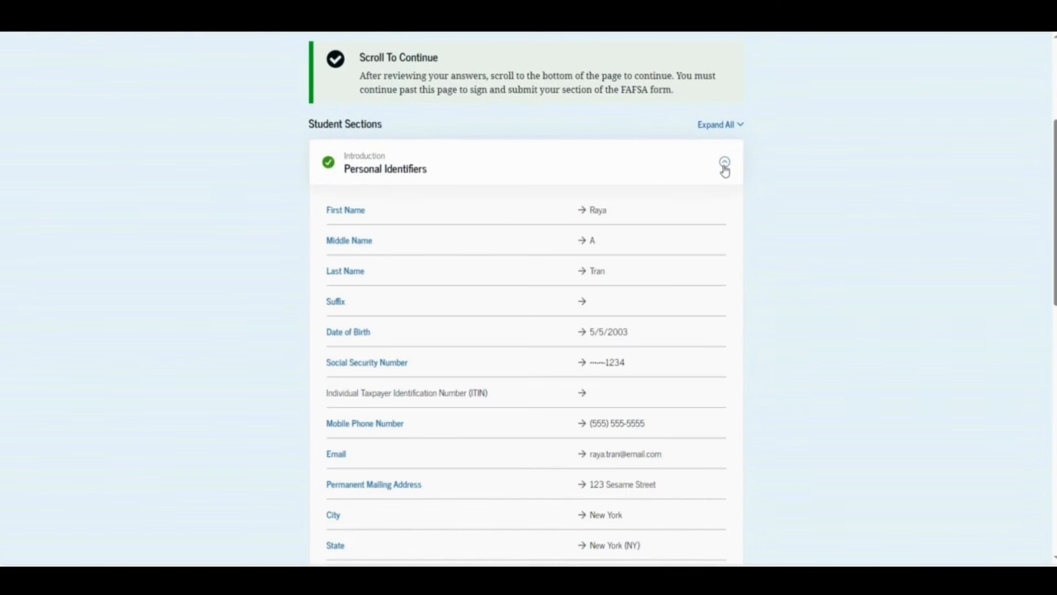
pyautogui.click(724, 165)
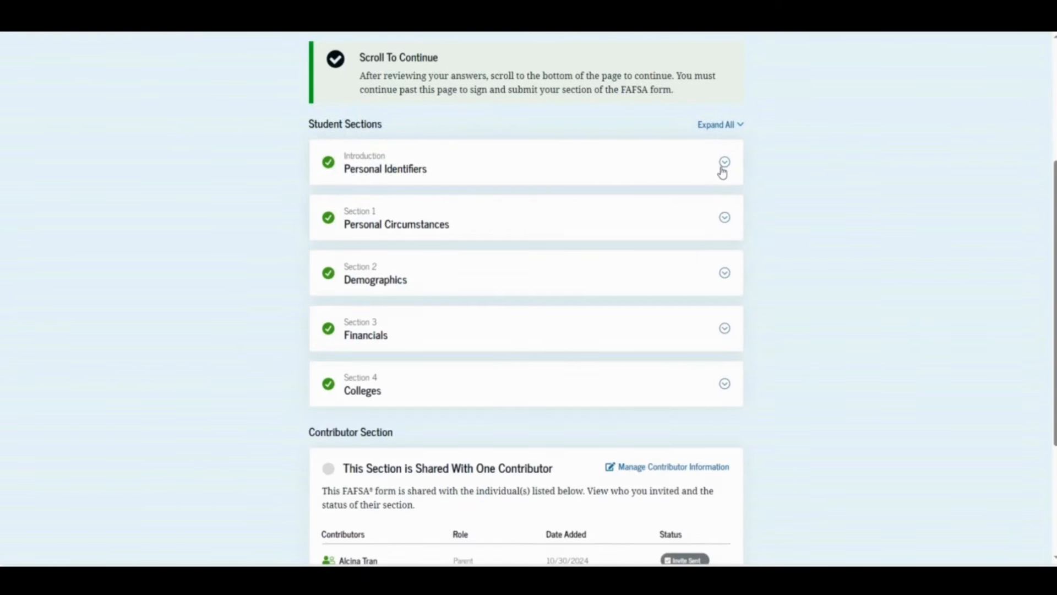
pyautogui.click(724, 220)
pyautogui.click(721, 226)
pyautogui.scroll(-3, 717, 278)
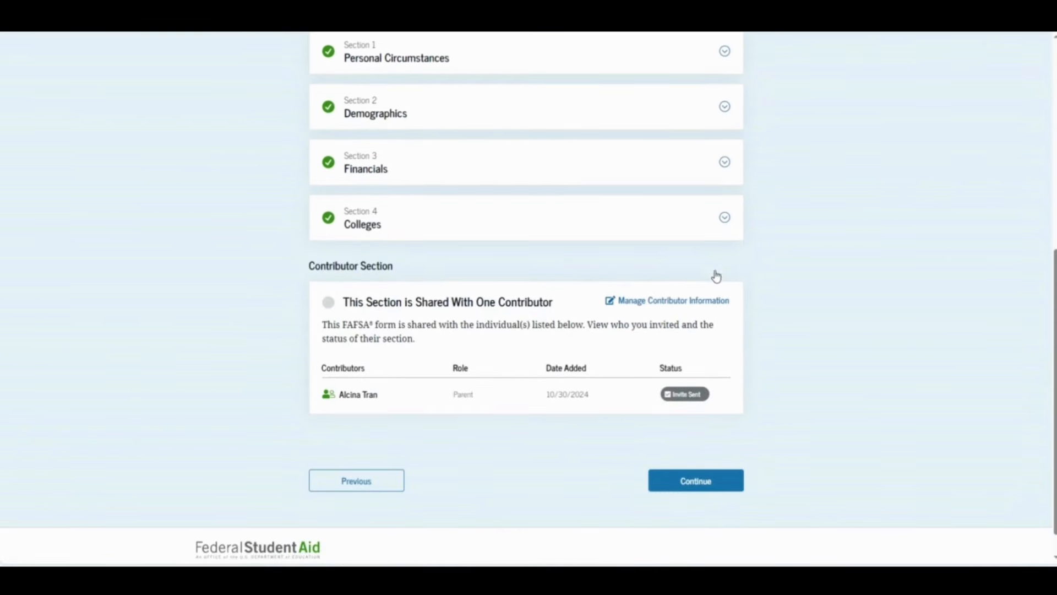
pyautogui.click(694, 484)
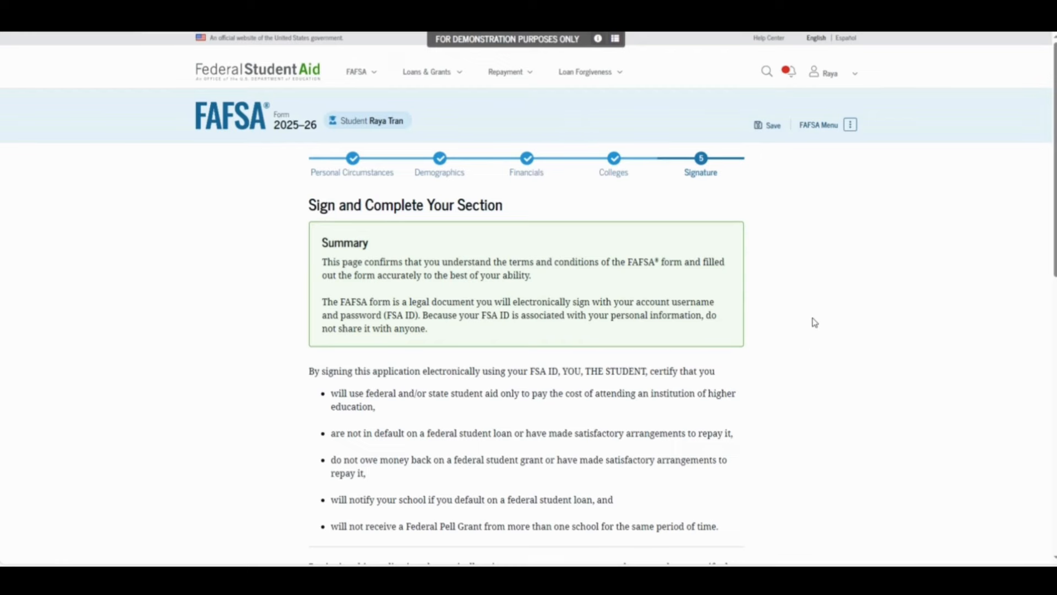
# Tick the agreement to the certification terms and sign the student's section
pyautogui.scroll(-10, 819, 325)
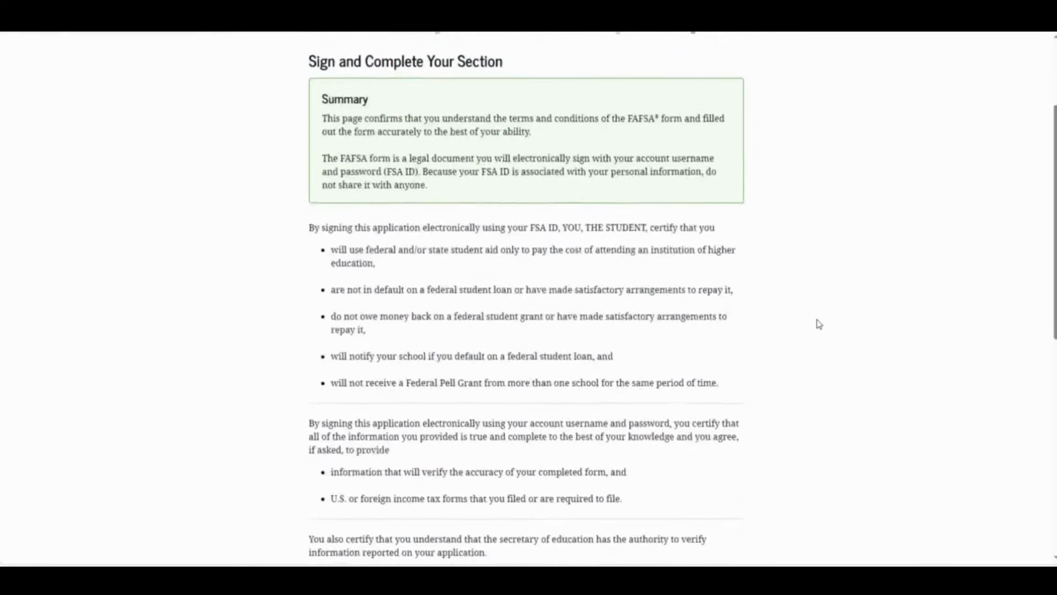
pyautogui.scroll(-2, 818, 329)
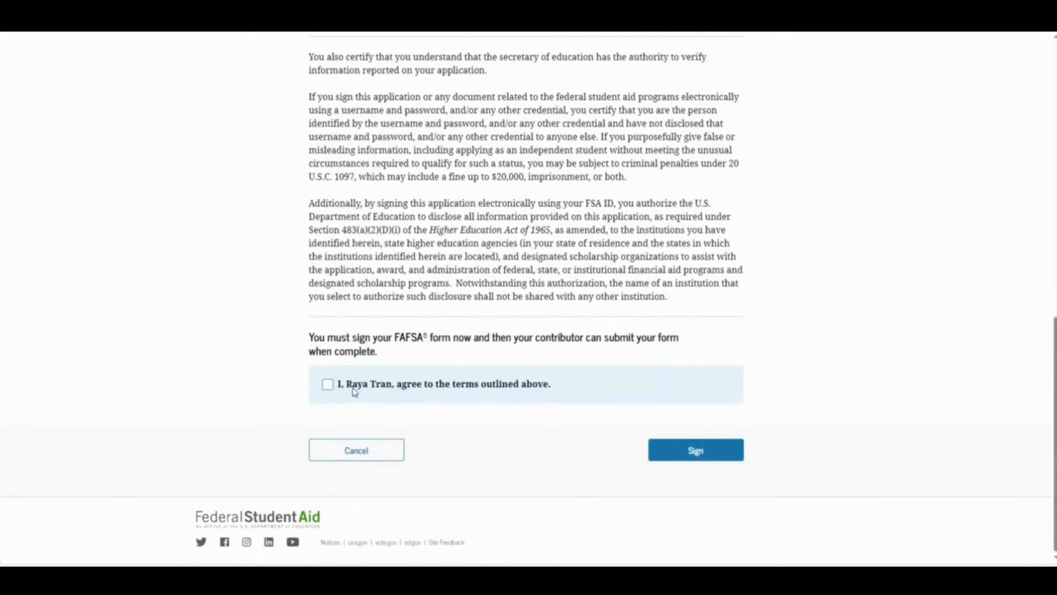
pyautogui.click(324, 388)
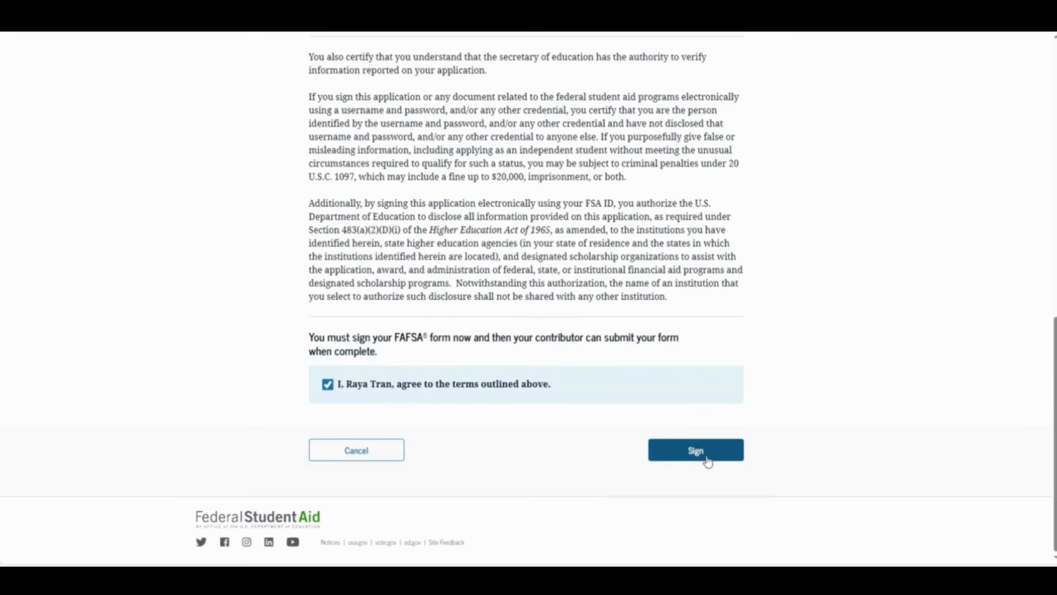
pyautogui.click(708, 459)
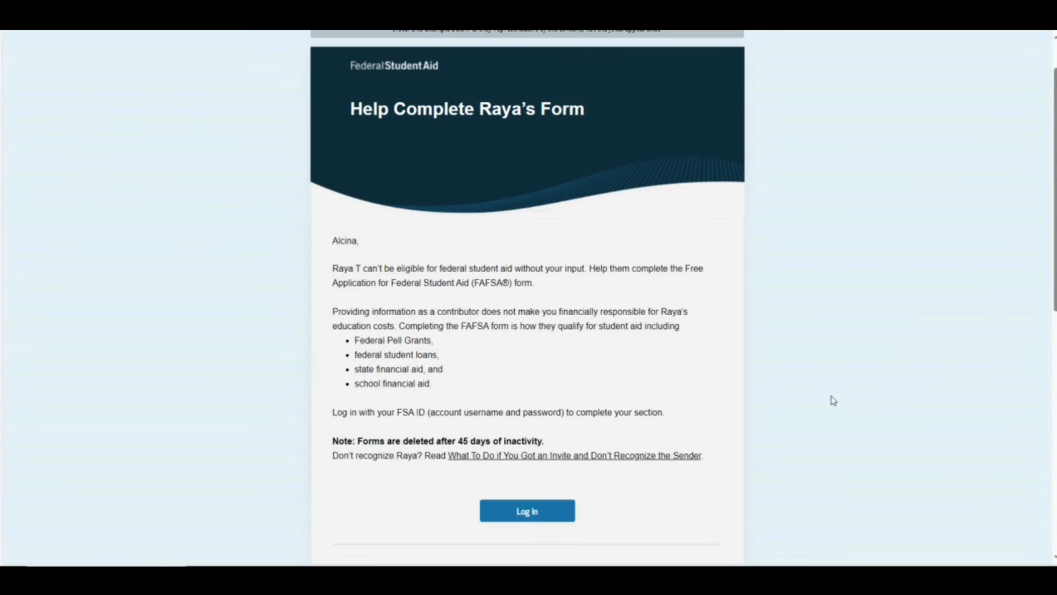
# Log in as the parent from the invitation email using the prefilled FSA credentials
pyautogui.click(562, 521)
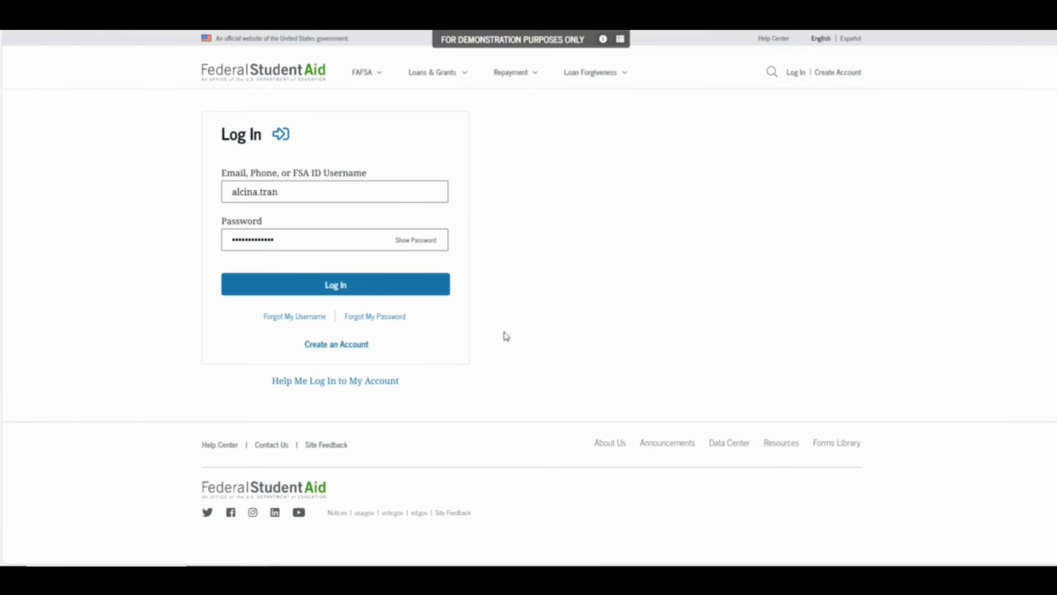
pyautogui.click(432, 287)
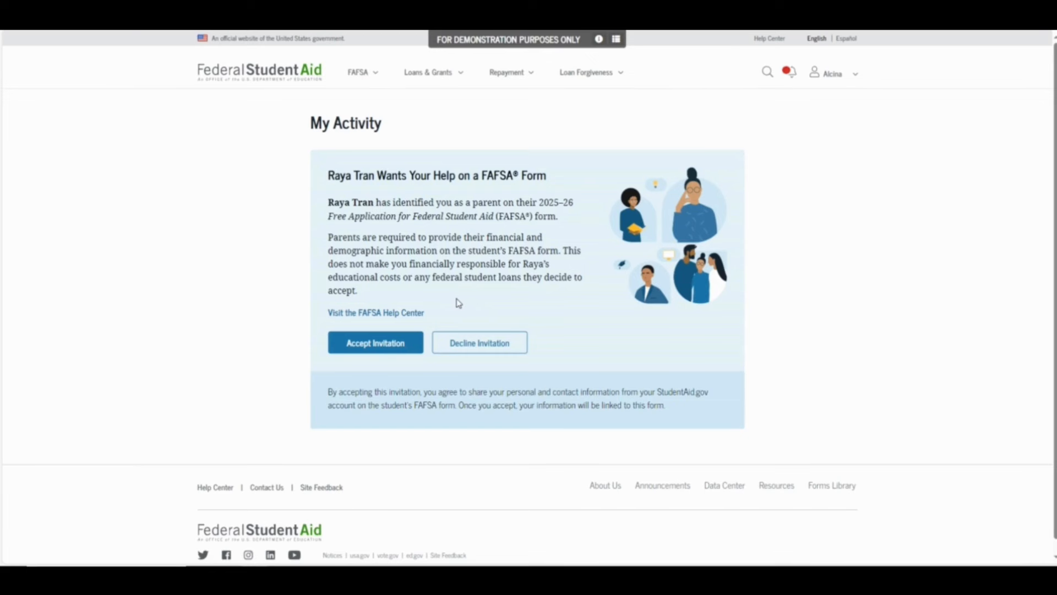
# Accept the invitation to contribute and confirm sharing information
pyautogui.click(388, 347)
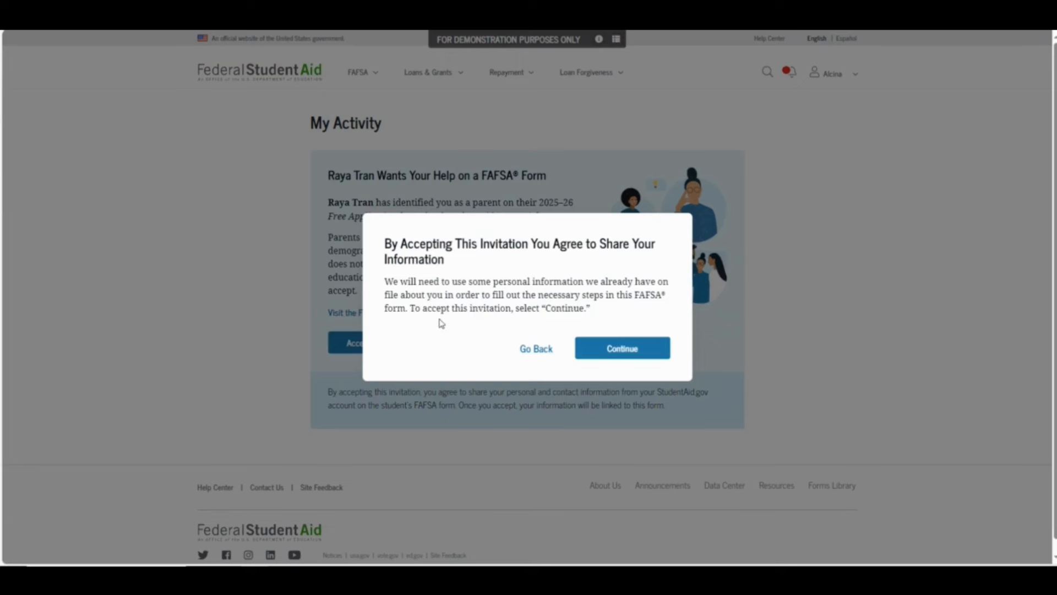
pyautogui.click(602, 357)
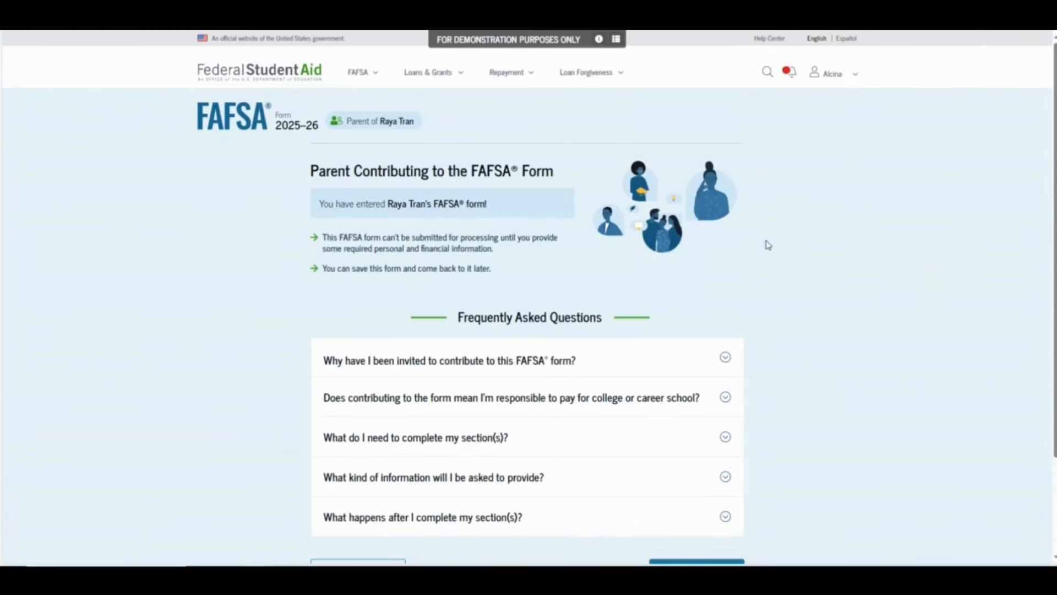
pyautogui.scroll(-2, 839, 212)
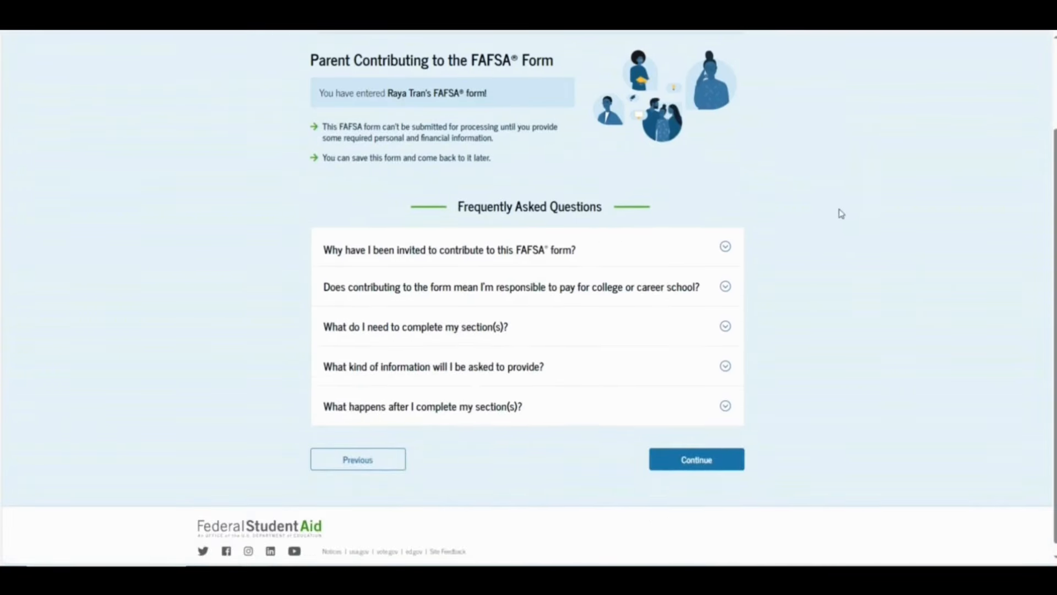
# Advance through the Understanding the FAFSA Form pages to step 4, After Submitting
pyautogui.click(731, 469)
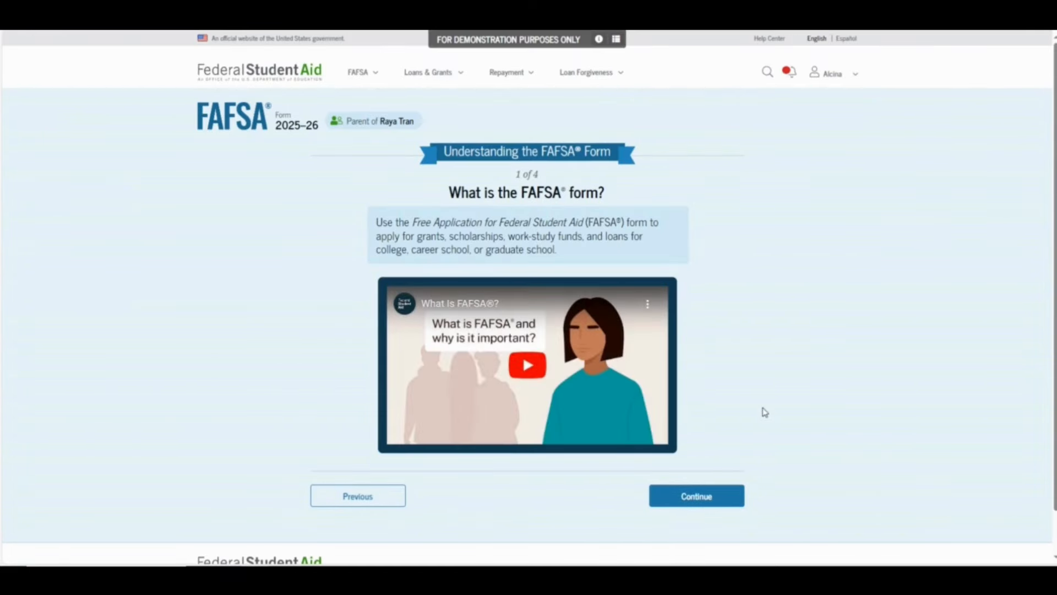
pyautogui.click(718, 500)
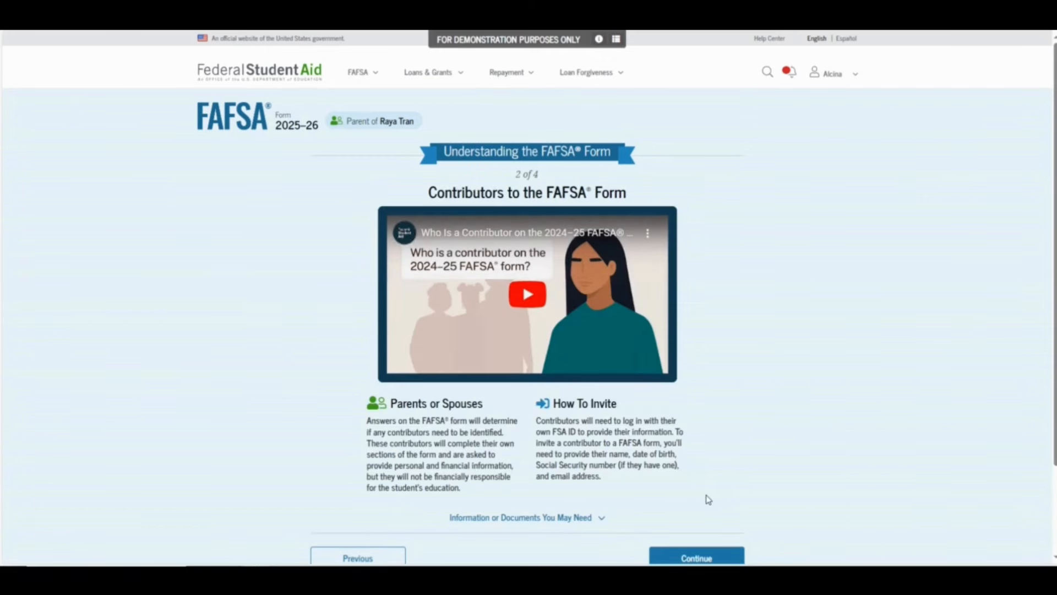
pyautogui.click(693, 558)
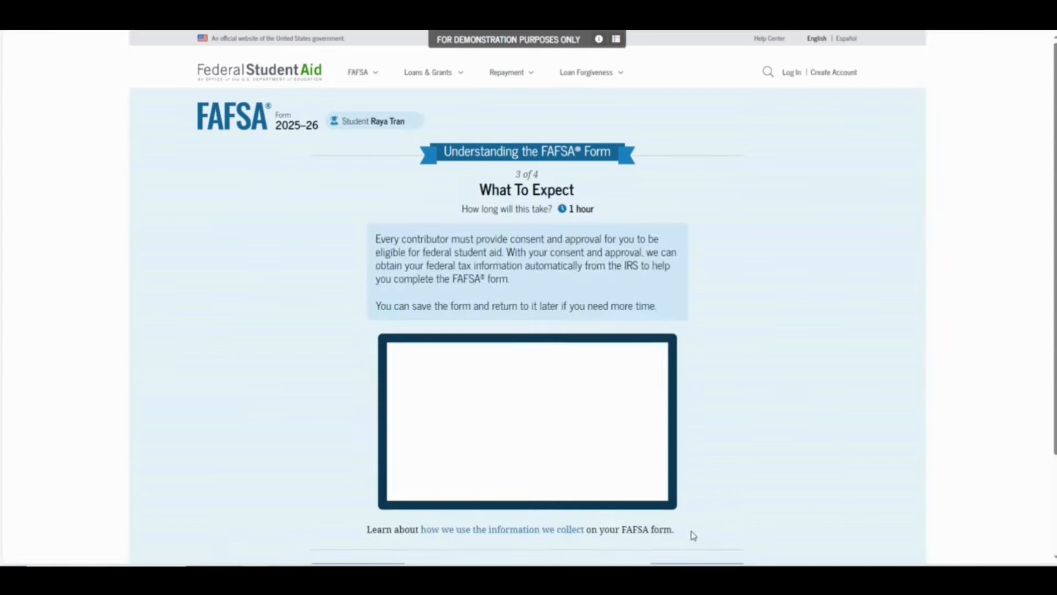
pyautogui.scroll(-2, 702, 456)
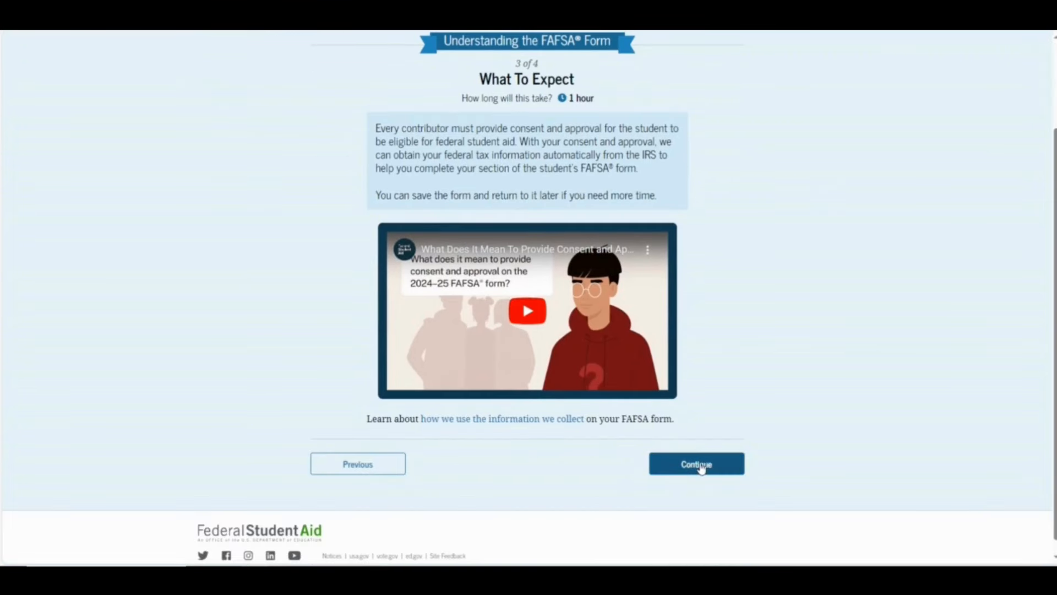
pyautogui.click(698, 465)
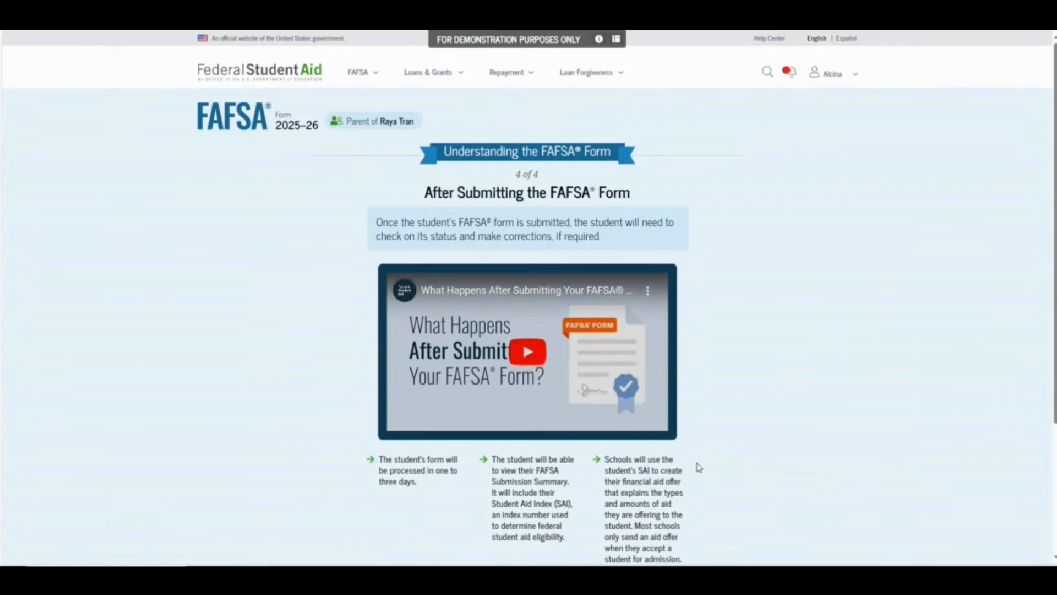
pyautogui.scroll(-1, 732, 358)
pyautogui.scroll(-2, 733, 357)
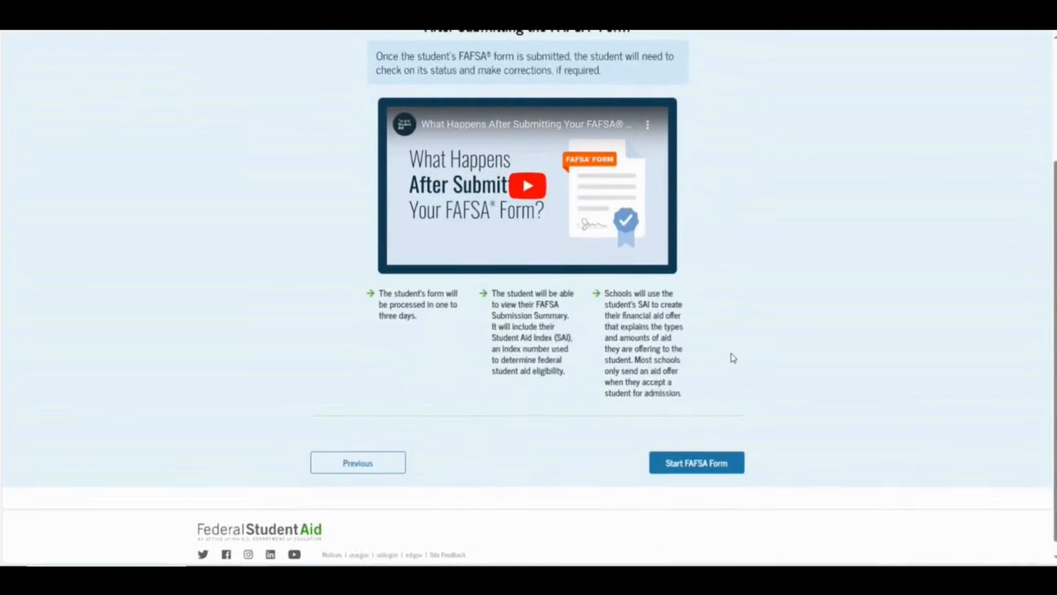
# Start the parent's FAFSA section and confirm the Parent Identity Information and mailing address
pyautogui.click(682, 461)
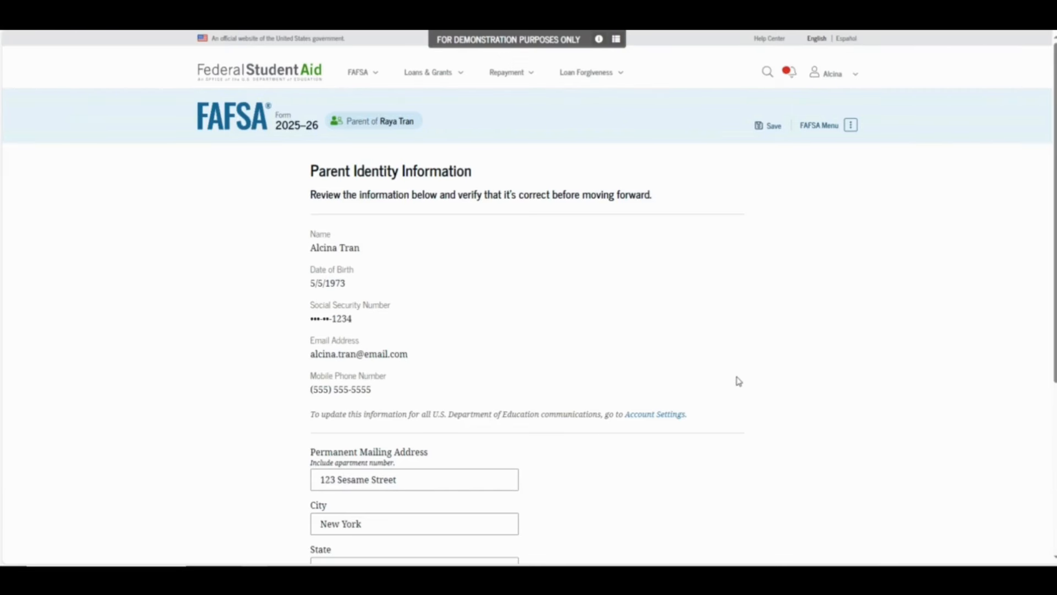
pyautogui.scroll(-3, 724, 358)
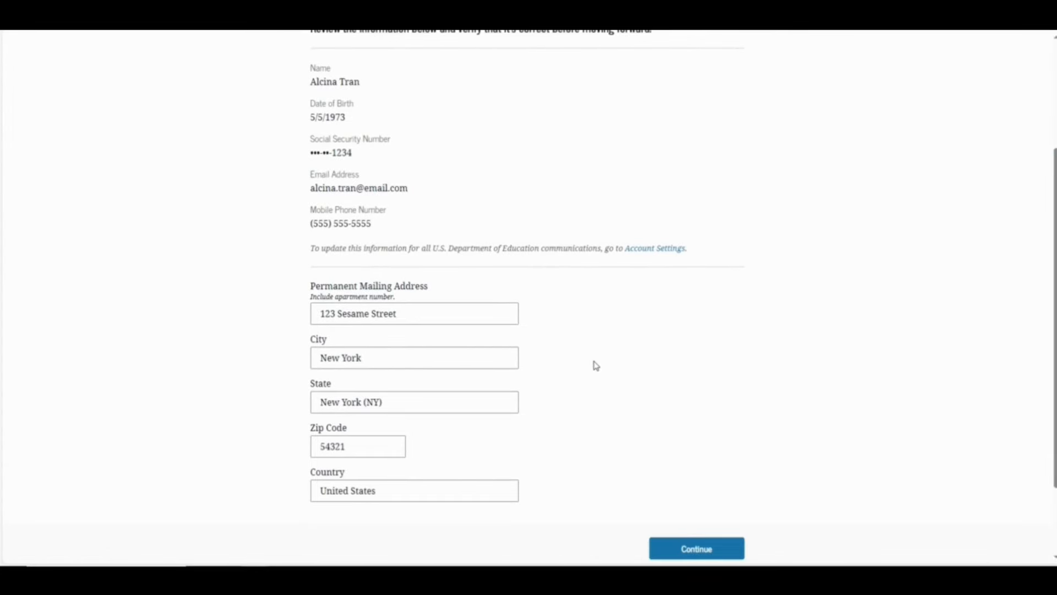
pyautogui.click(664, 549)
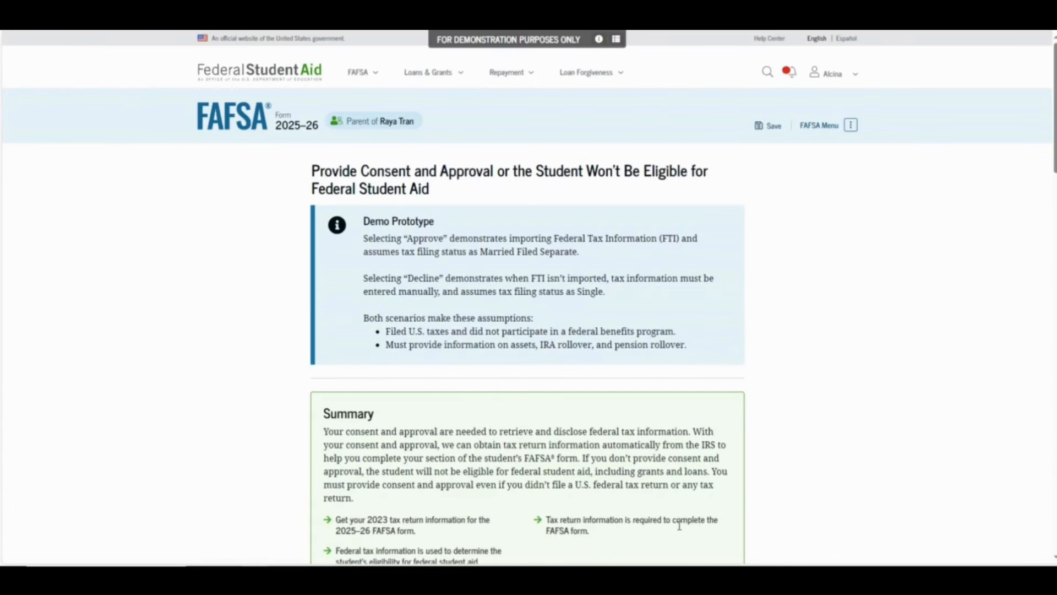
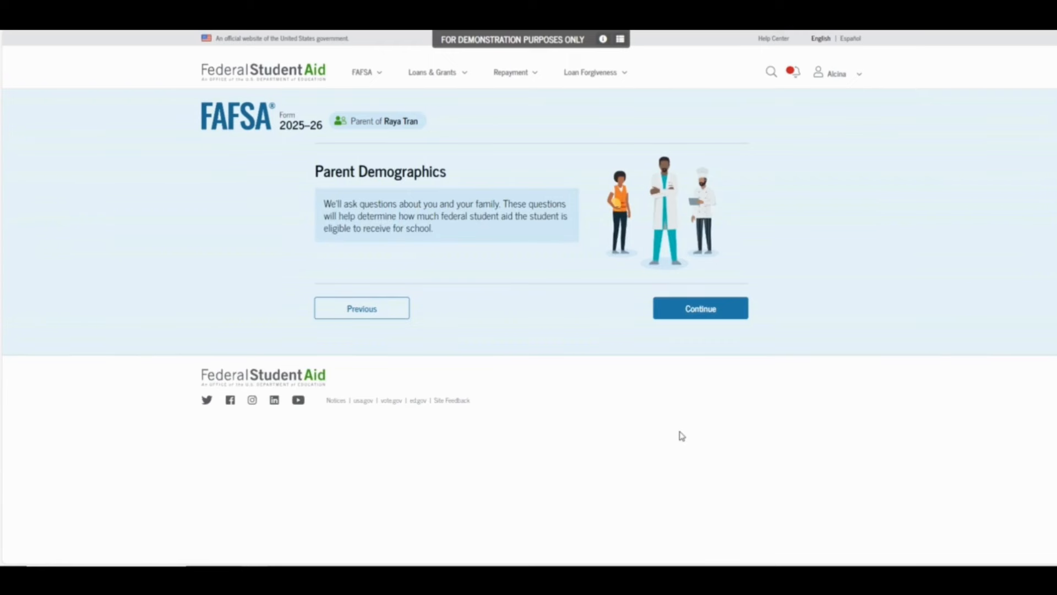
# Record the parent's marital status as Divorced
pyautogui.click(686, 312)
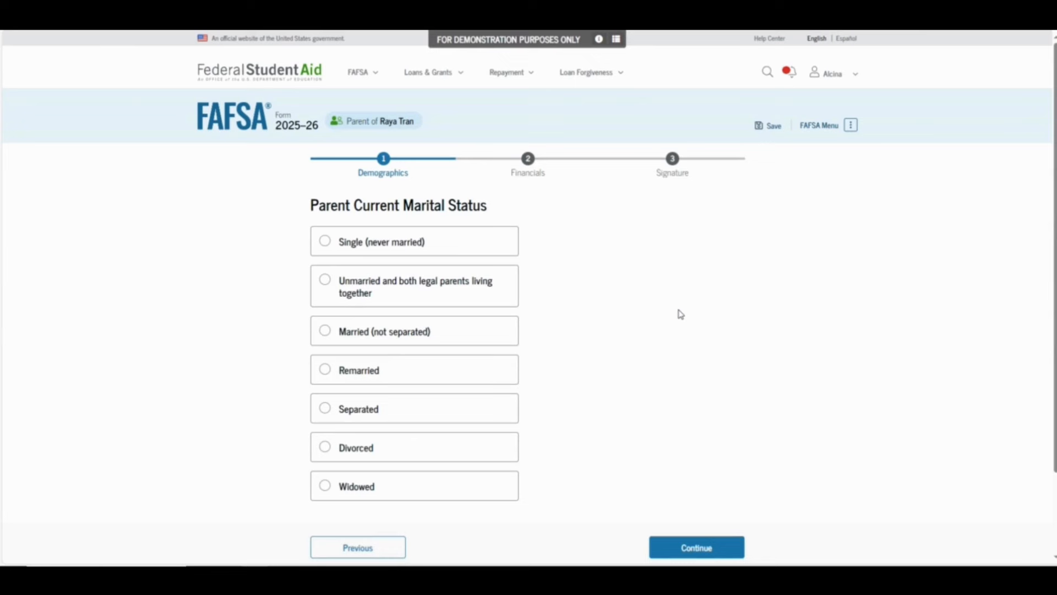
pyautogui.click(487, 452)
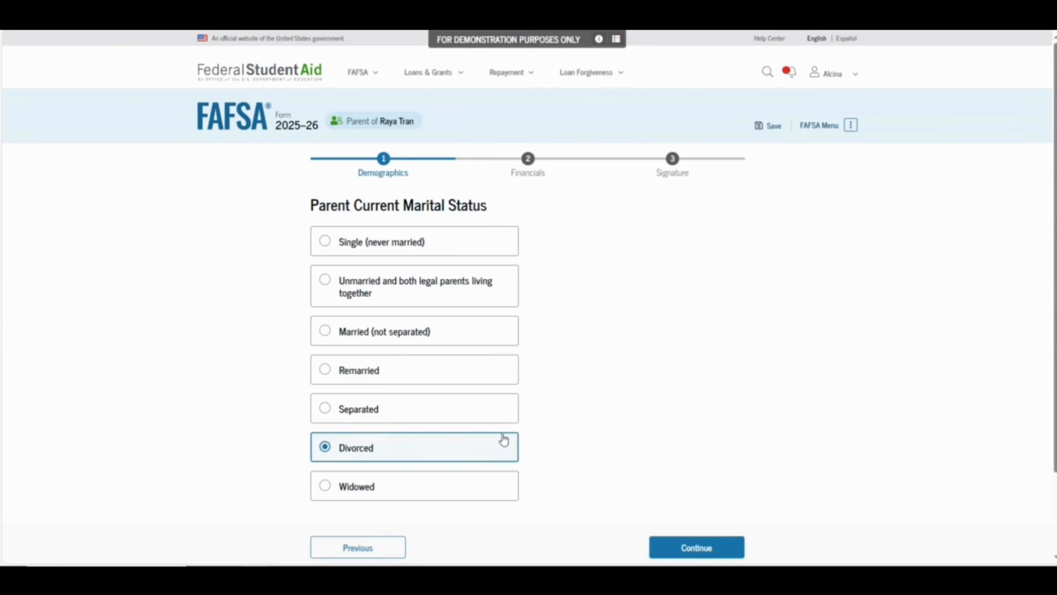
pyautogui.click(689, 557)
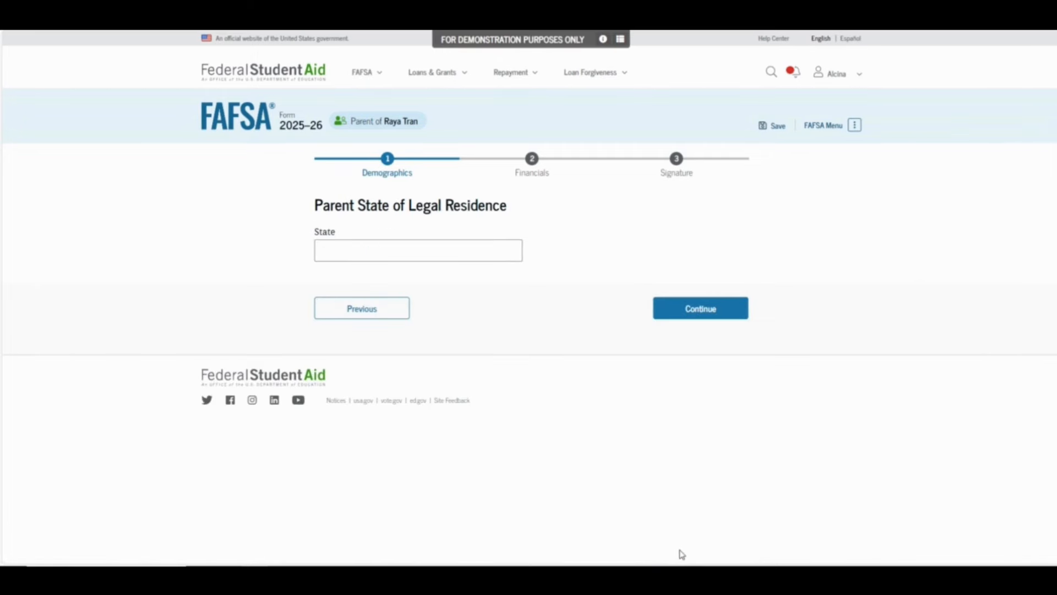
# Set the parent's legal residence to New York (NY) since 05/1979
pyautogui.click(488, 249)
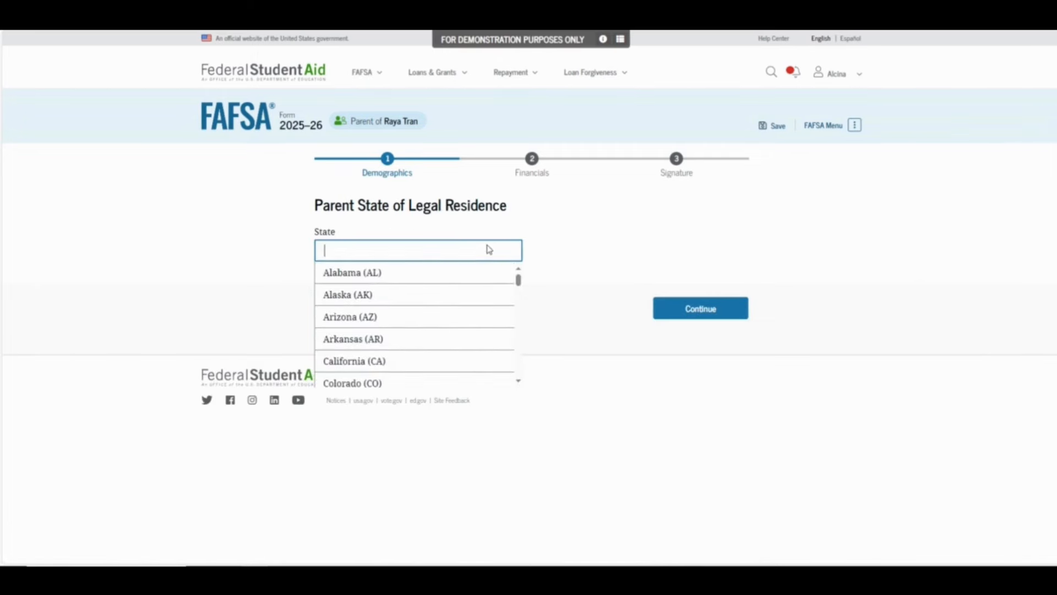
pyautogui.write('New')
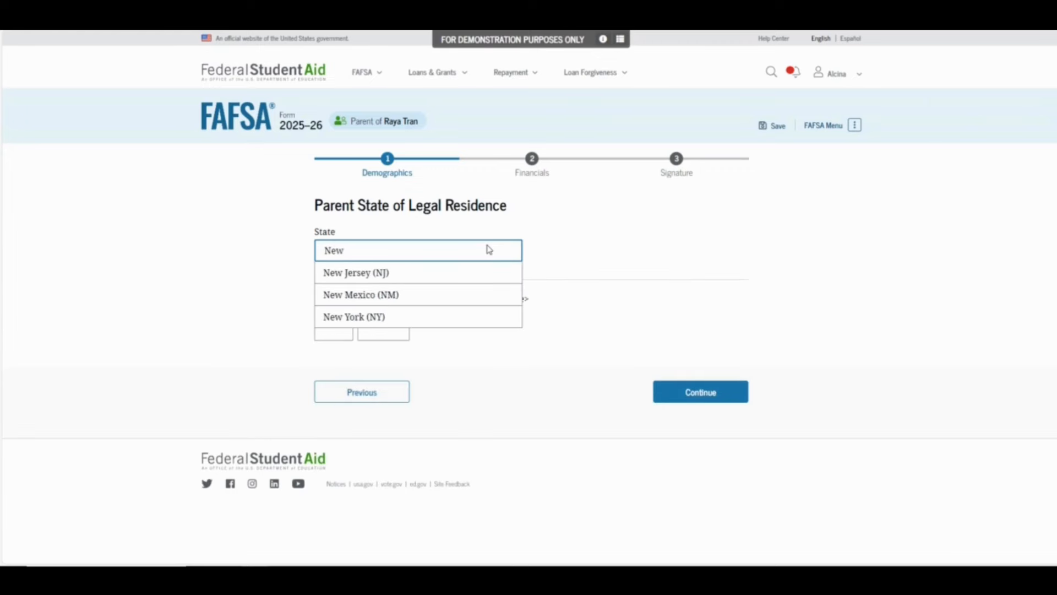
pyautogui.click(450, 317)
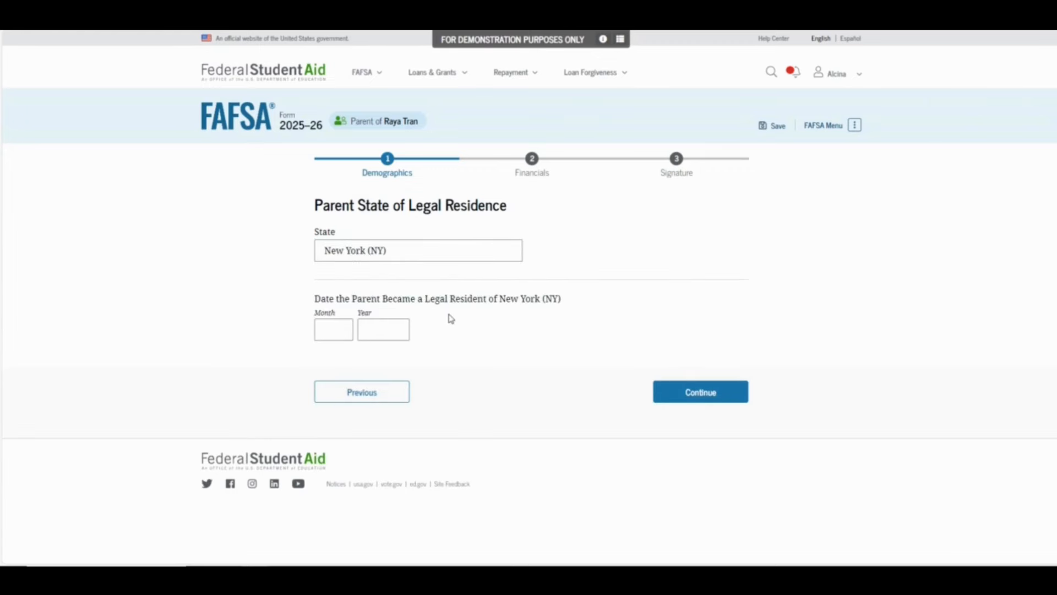
pyautogui.click(339, 325)
pyautogui.write('05')
pyautogui.write('1979')
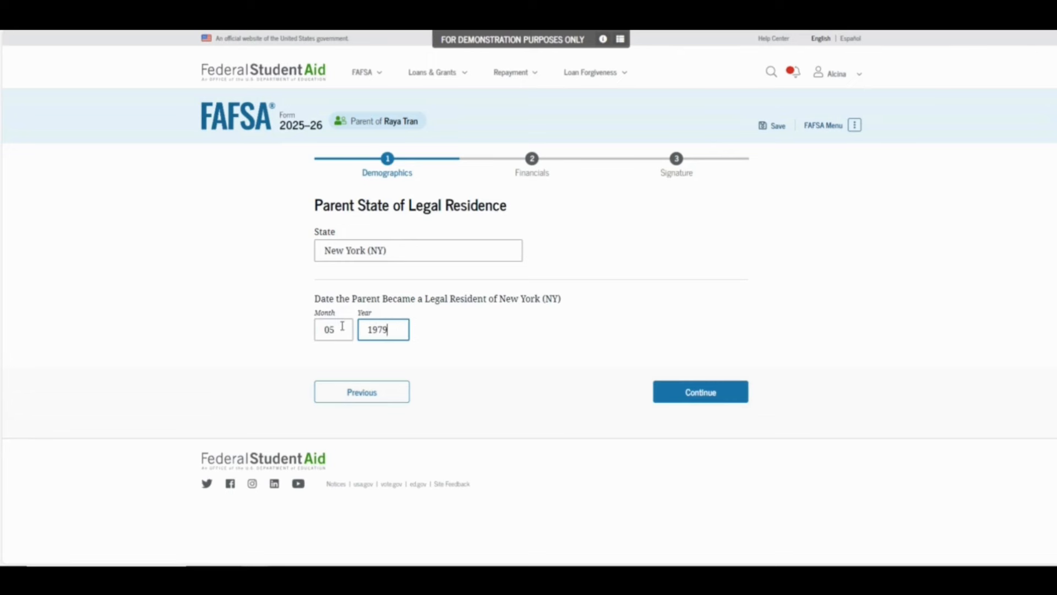
pyautogui.click(668, 396)
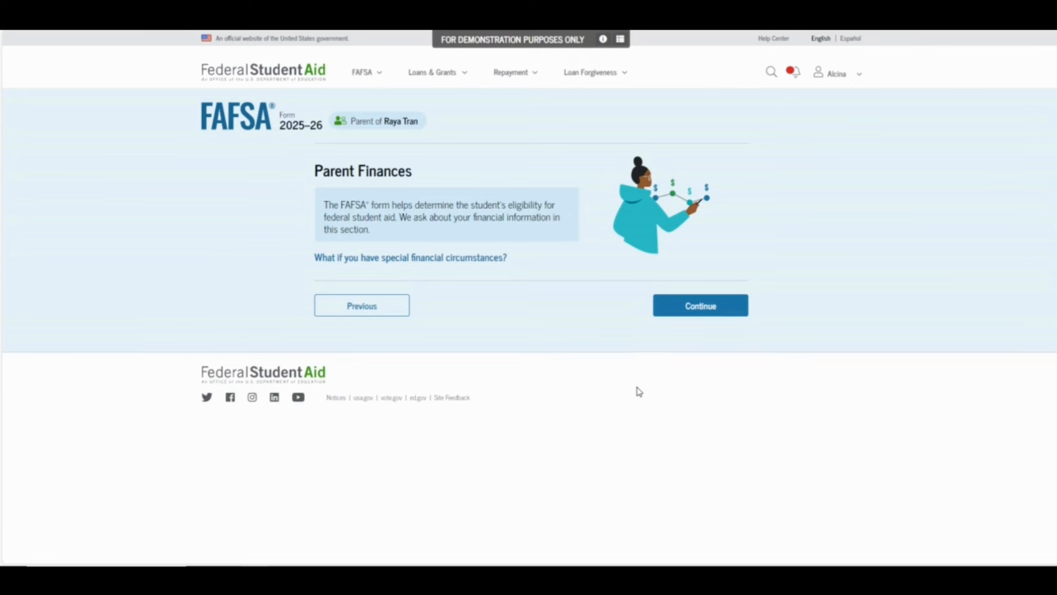
# Answer the 2023–2024 federal benefits question with 'None of these apply'
pyautogui.click(697, 309)
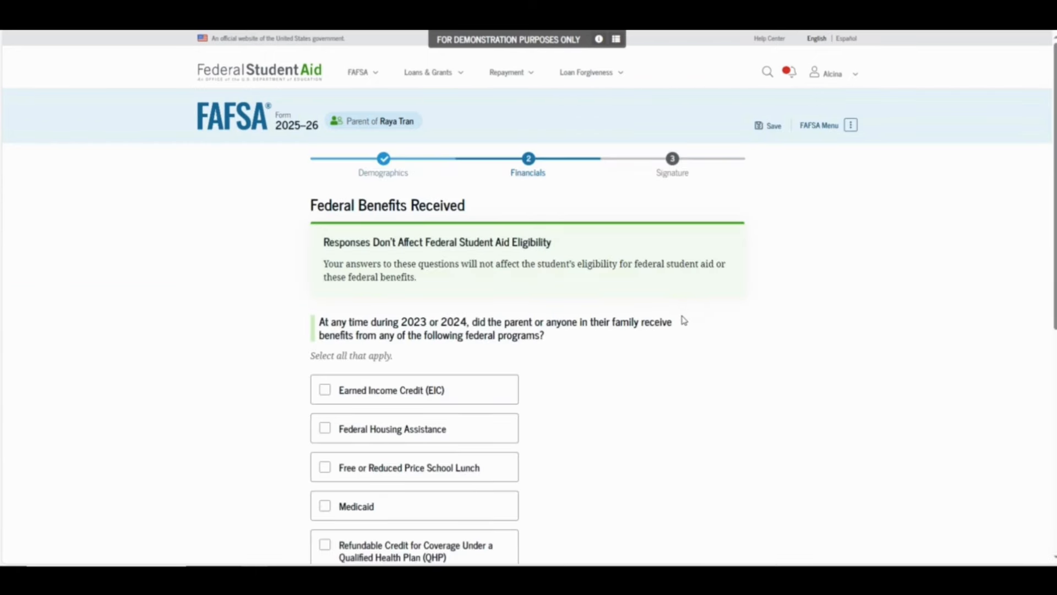
pyautogui.scroll(-4, 682, 322)
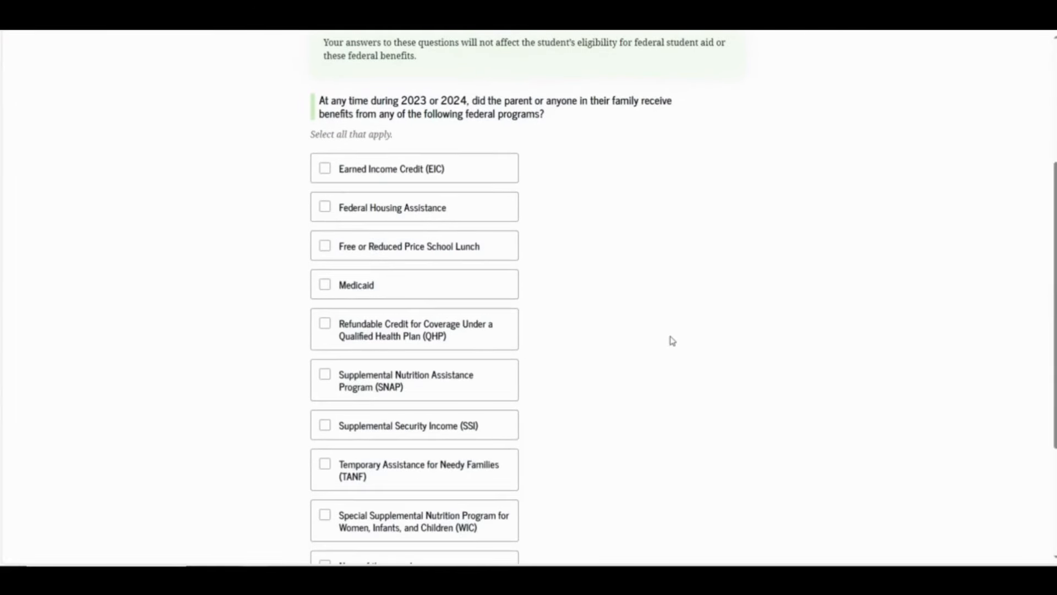
pyautogui.scroll(-1, 676, 333)
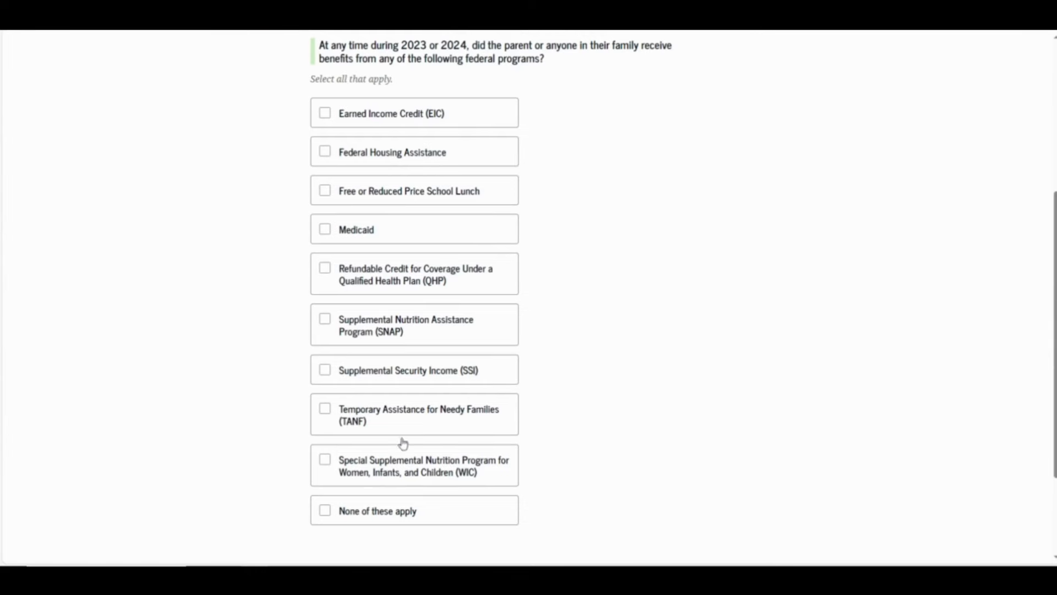
pyautogui.click(323, 522)
pyautogui.scroll(-3, 597, 424)
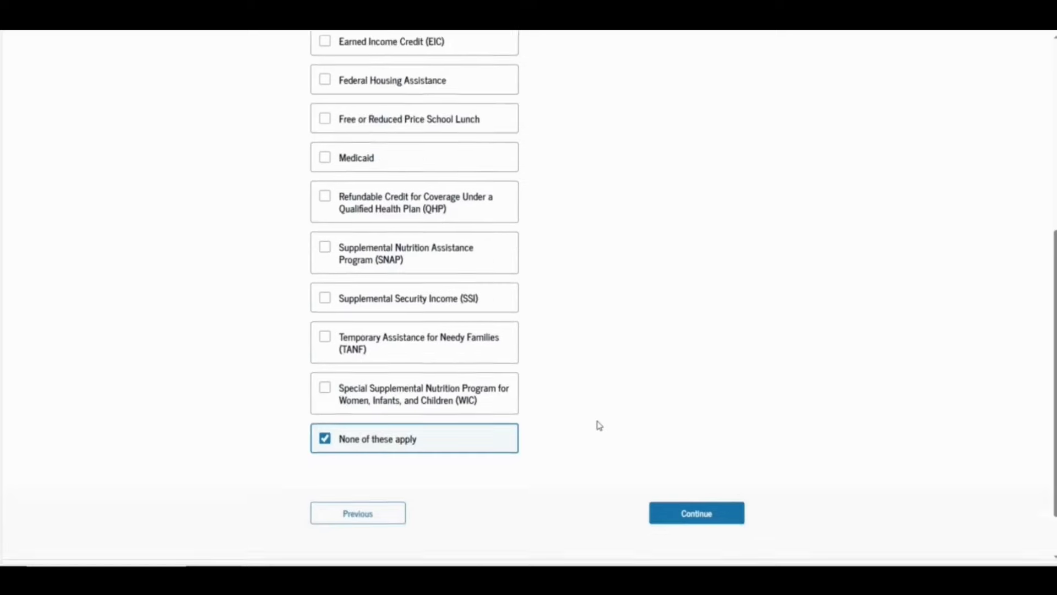
pyautogui.click(683, 461)
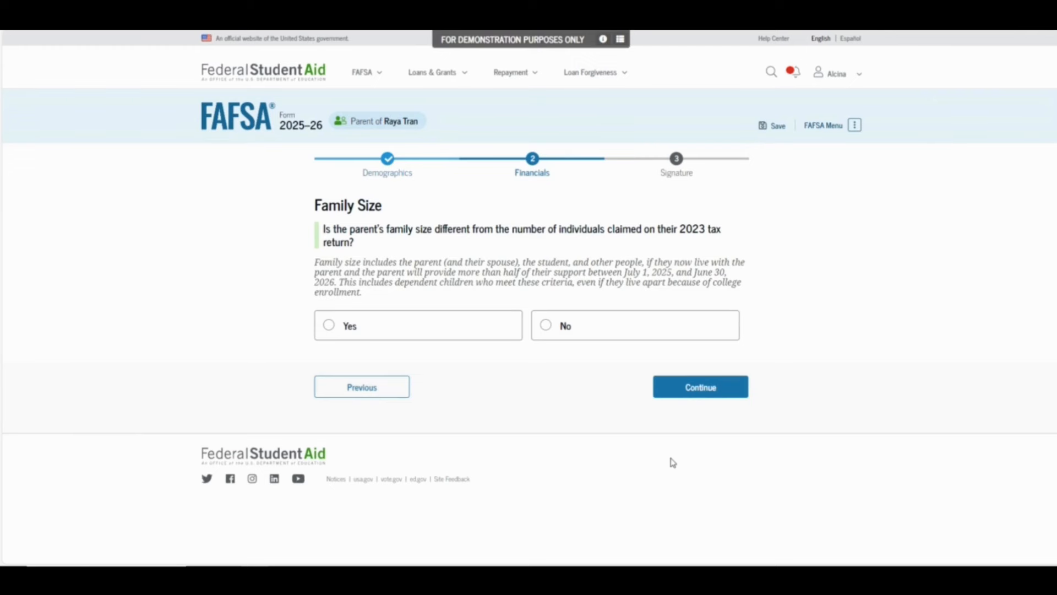
# Answer No to a family size change and set Number in College to 1
pyautogui.click(575, 333)
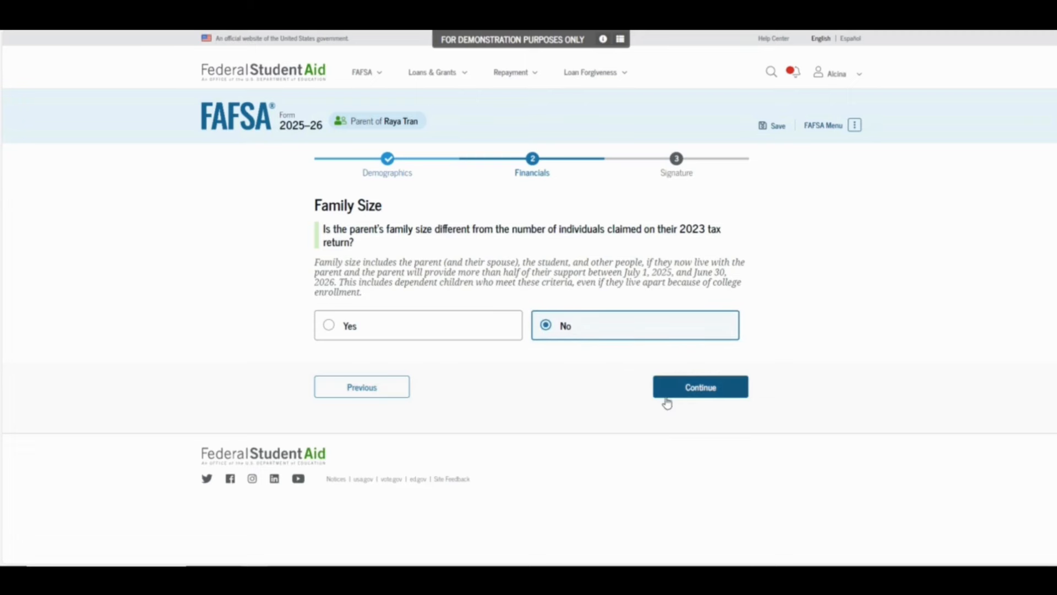
pyautogui.click(686, 392)
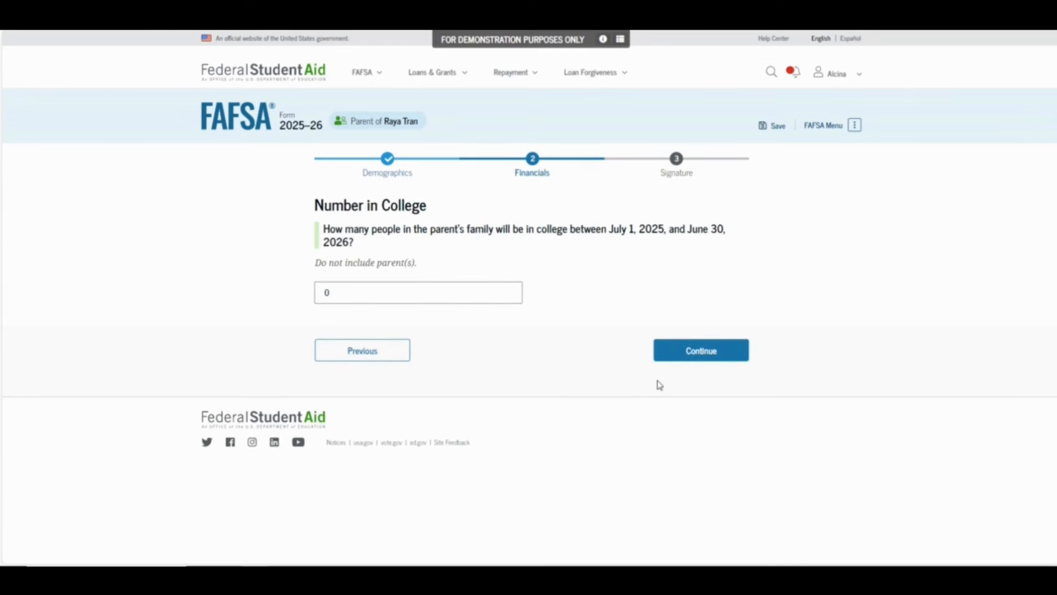
pyautogui.click(361, 288)
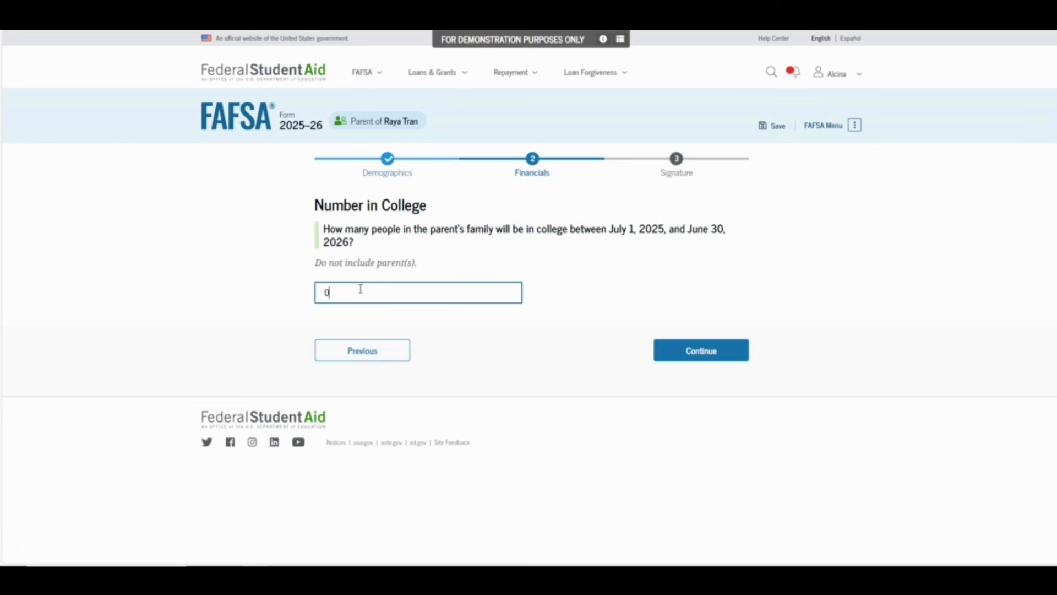
pyautogui.press('BackSpace')
pyautogui.write('1')
pyautogui.click(682, 356)
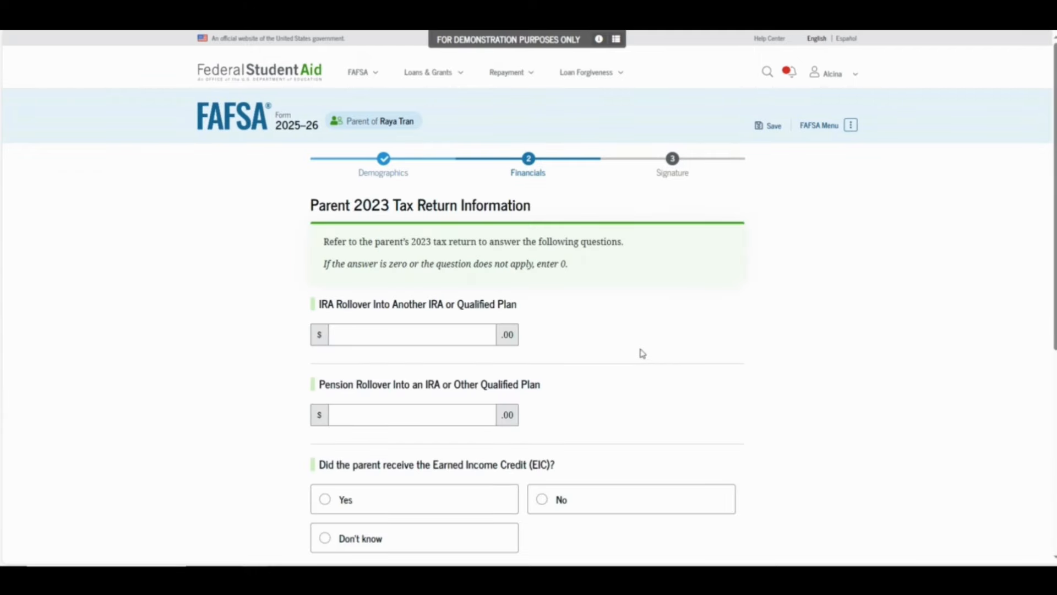
# Enter a 10,000 IRA rollover and 0 pension rollover, and answer No to the Earned Income Credit
pyautogui.scroll(-3, 650, 340)
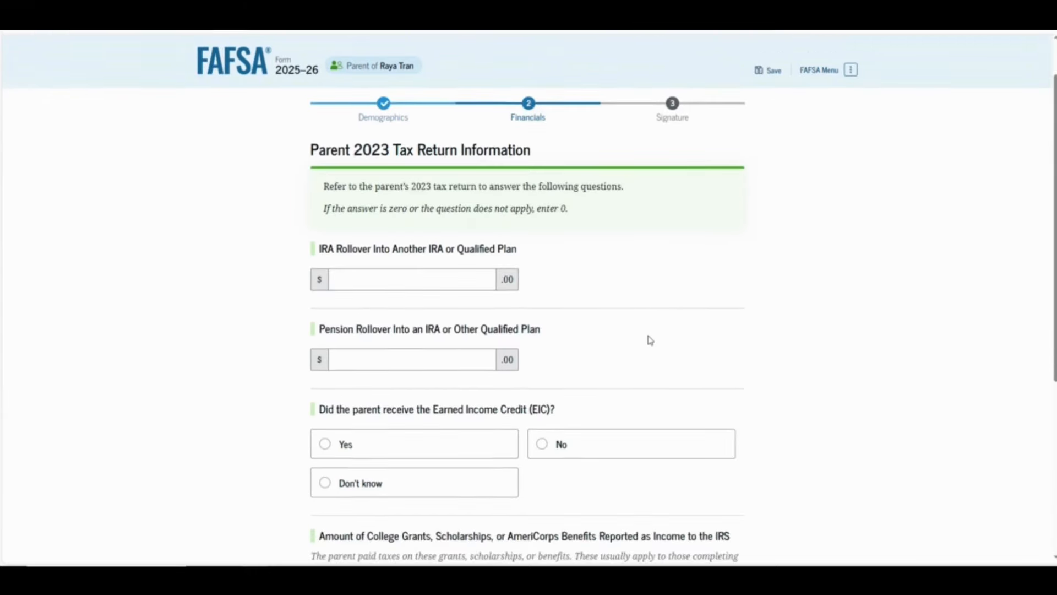
pyautogui.click(473, 170)
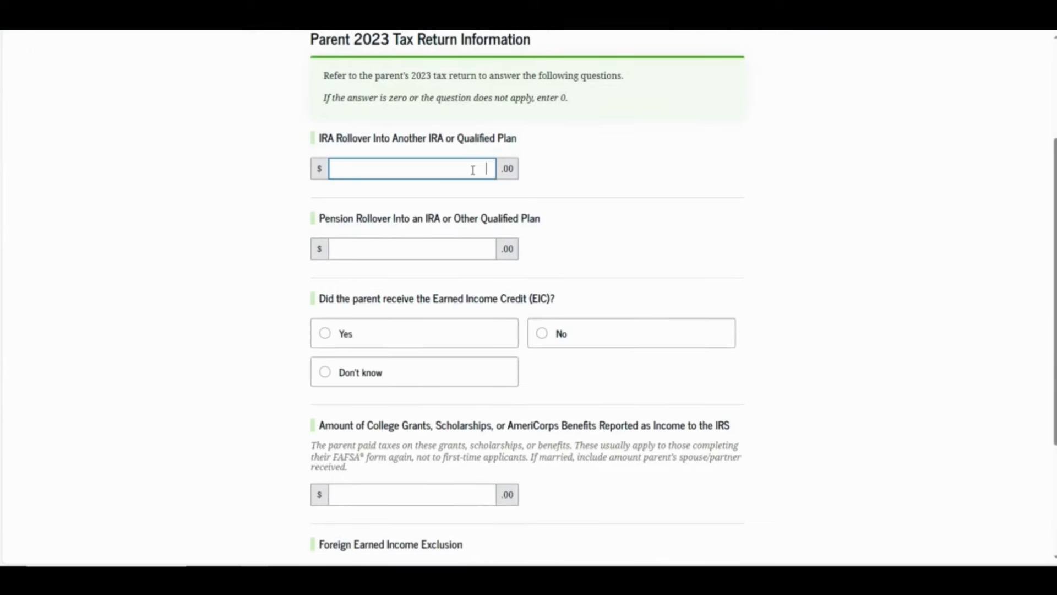
pyautogui.write('10,000')
pyautogui.click(467, 251)
pyautogui.write('0')
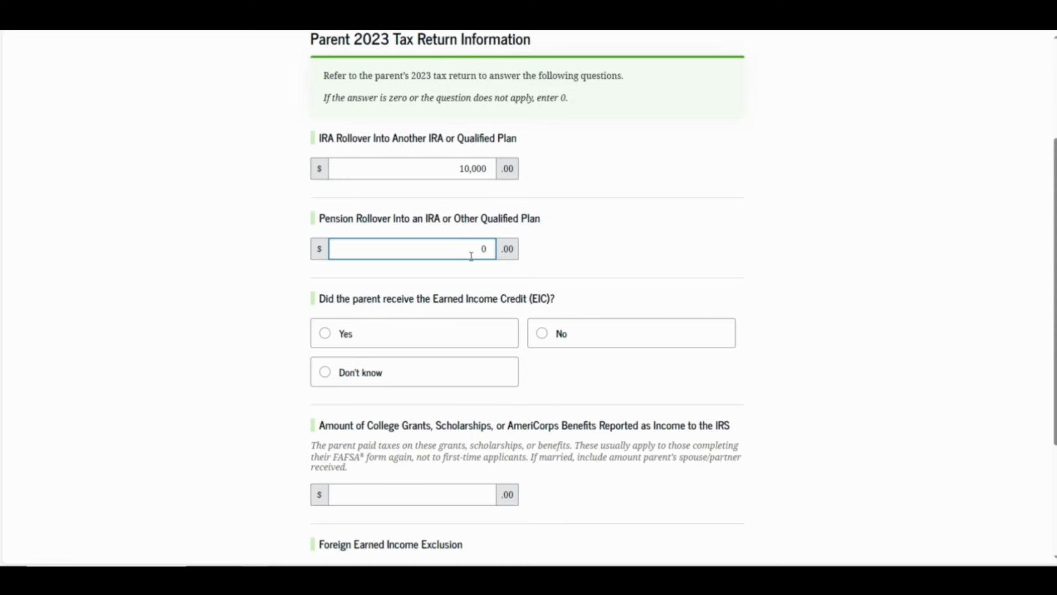
pyautogui.click(540, 351)
# Enter 0 for college grants and 0 for the foreign earned income exclusion
pyautogui.scroll(-3, 541, 352)
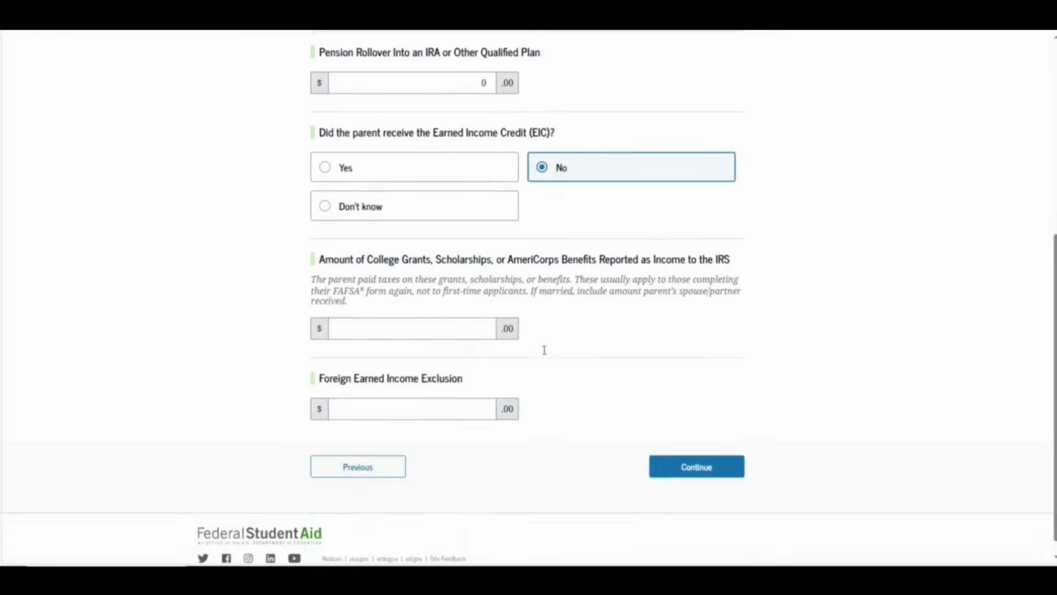
pyautogui.click(487, 333)
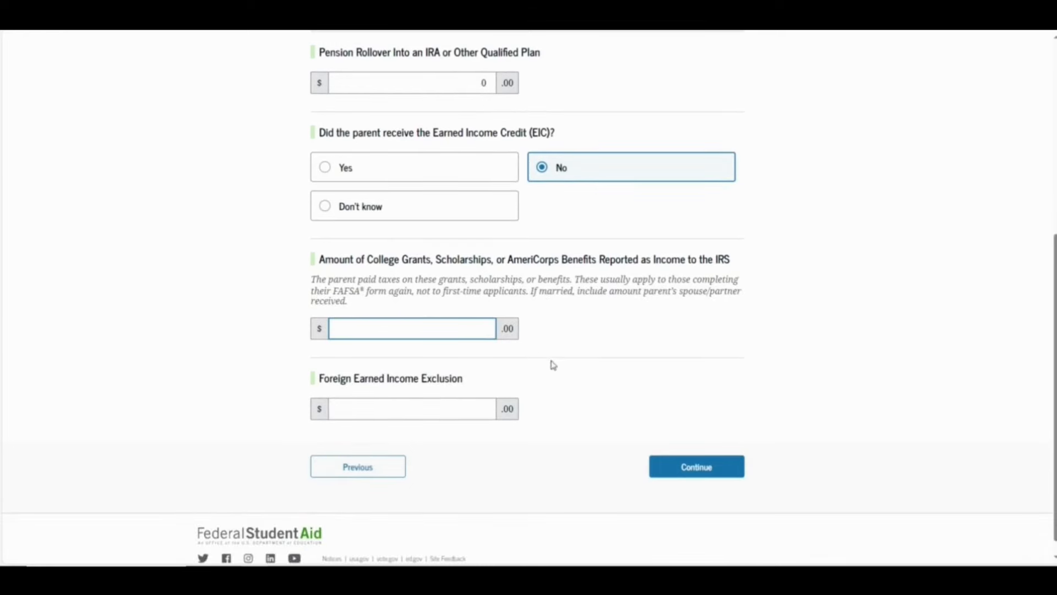
pyautogui.write('0')
pyautogui.click(481, 413)
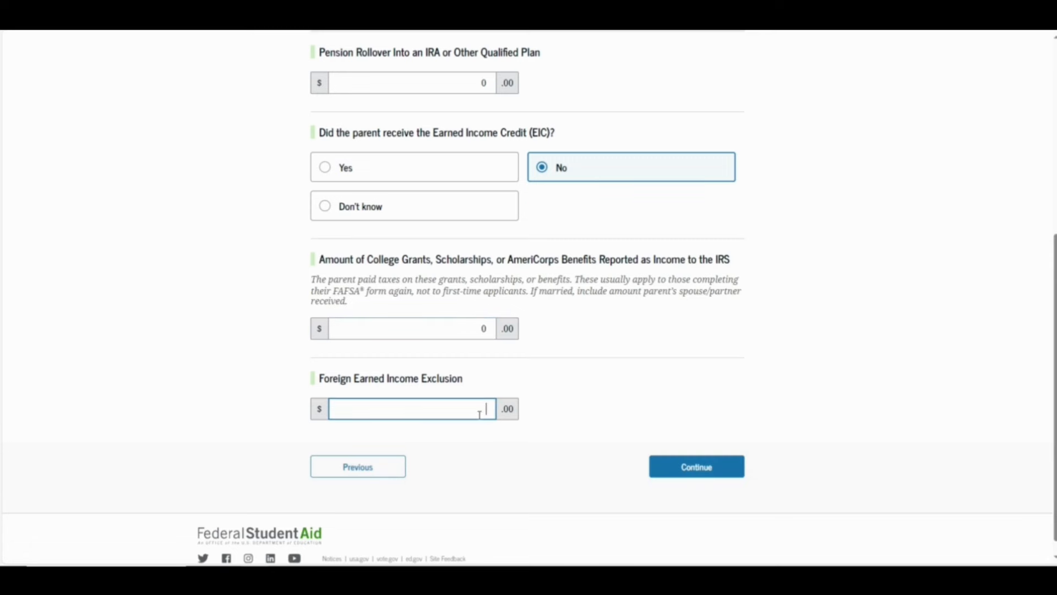
pyautogui.write('0')
pyautogui.click(668, 473)
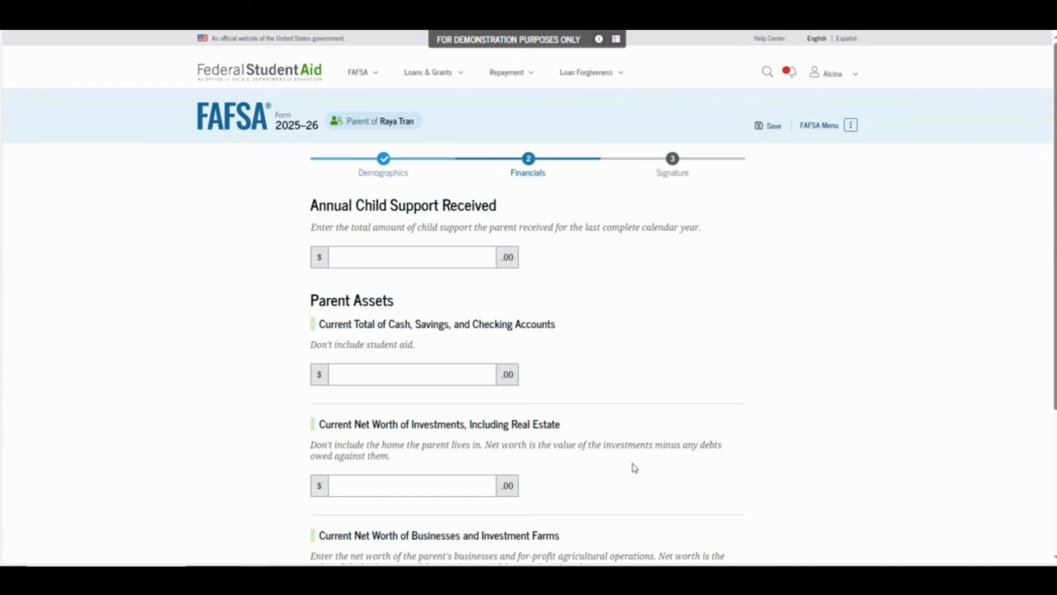
# Enter 5000 annual child support received and 3000 in cash and savings
pyautogui.click(485, 259)
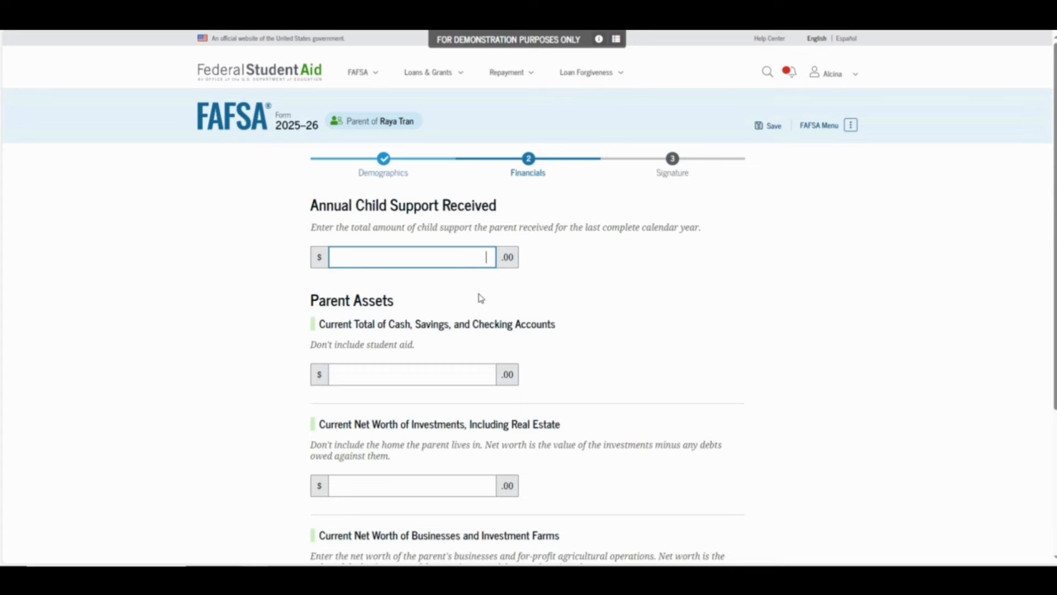
pyautogui.write('5000')
pyautogui.click(480, 378)
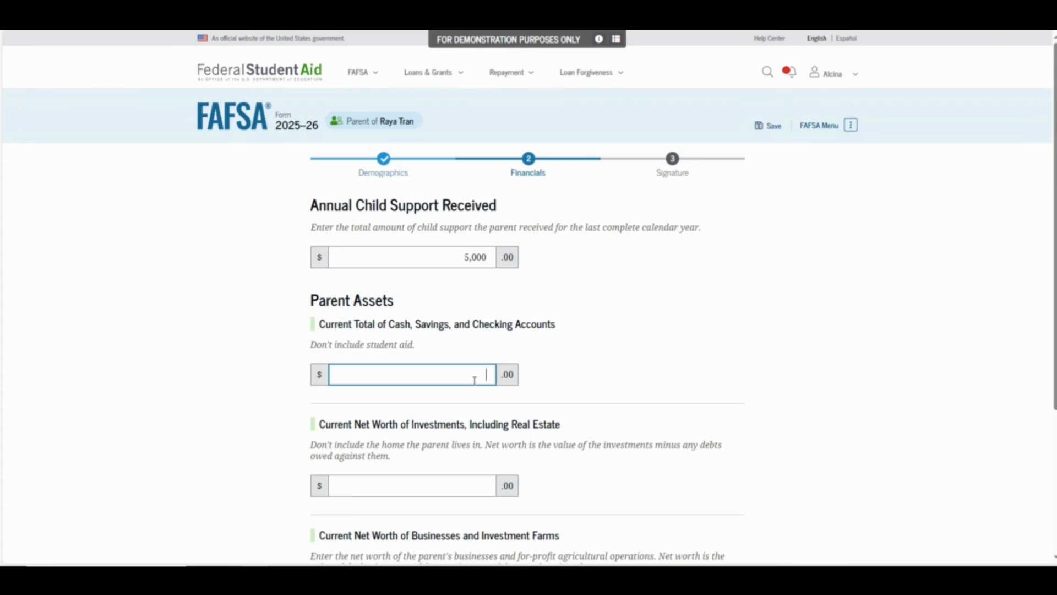
pyautogui.write('3000')
# Enter 20,000 net worth of investments and 0 for businesses and farms
pyautogui.scroll(-2, 482, 396)
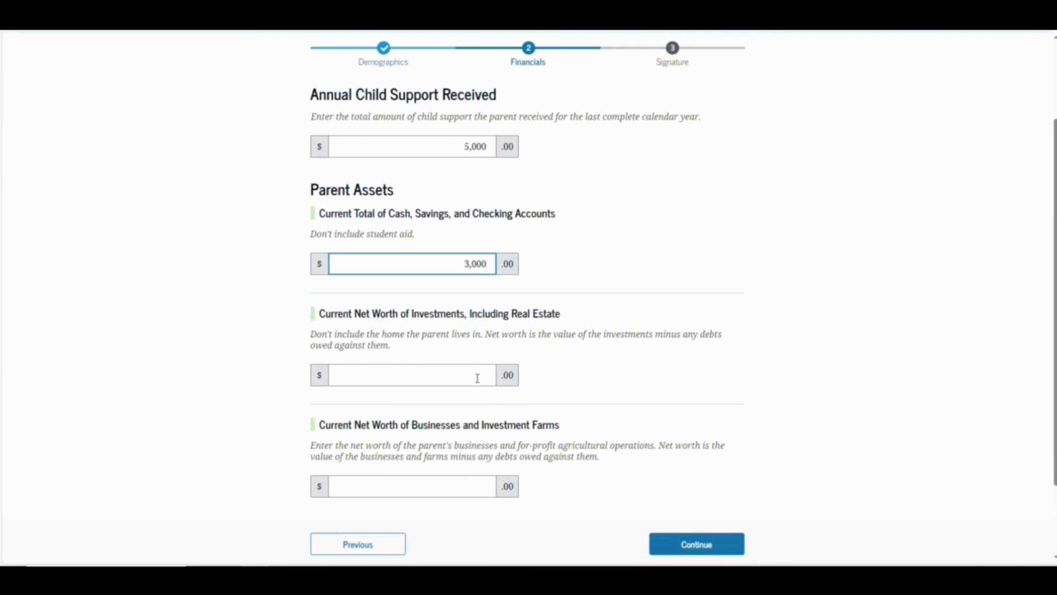
pyautogui.click(477, 378)
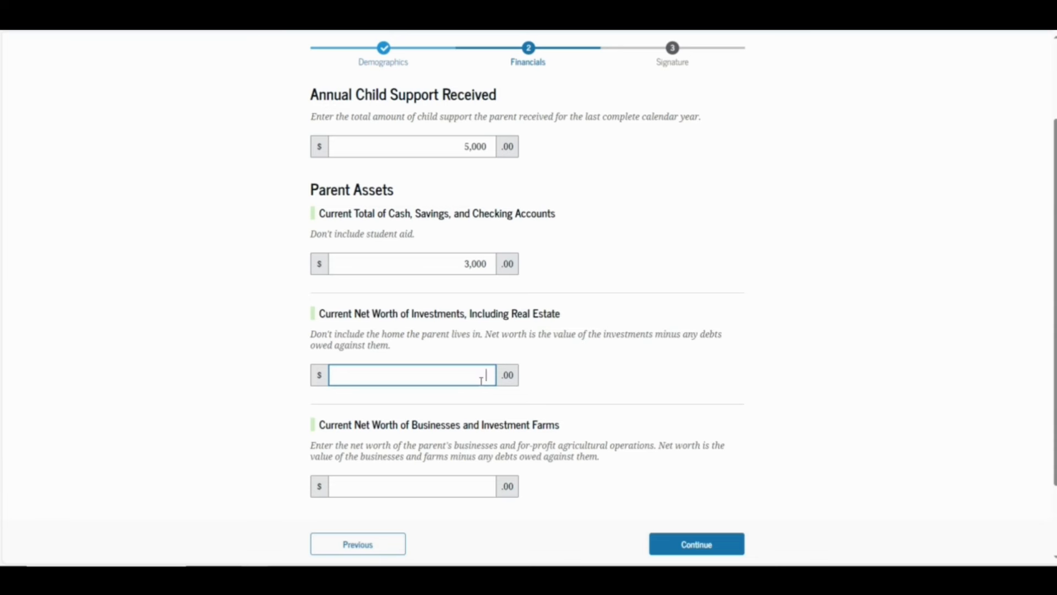
pyautogui.write('20,000')
pyautogui.click(486, 486)
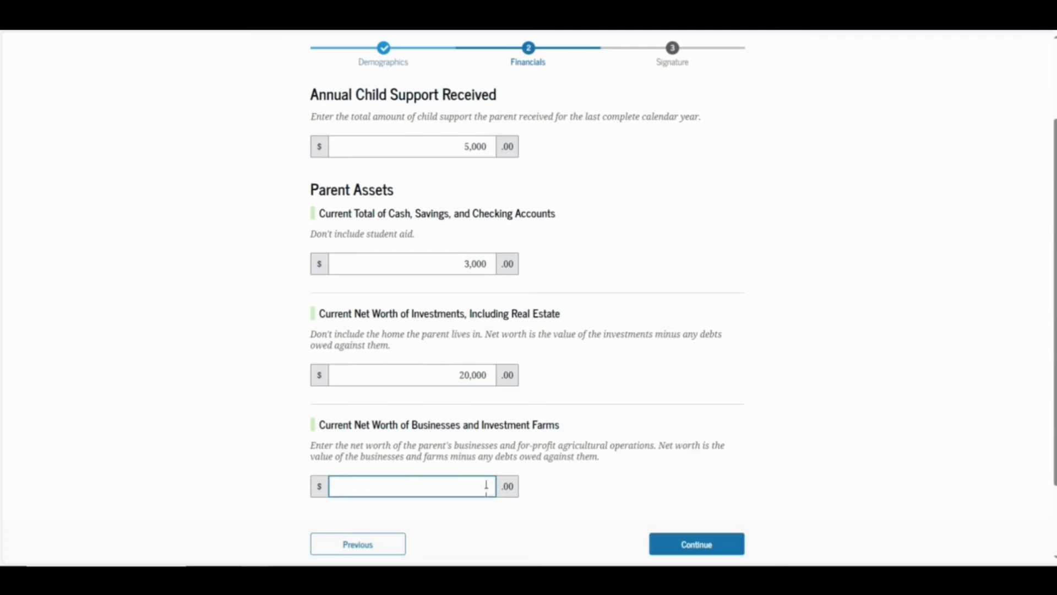
pyautogui.write('0')
pyautogui.click(677, 542)
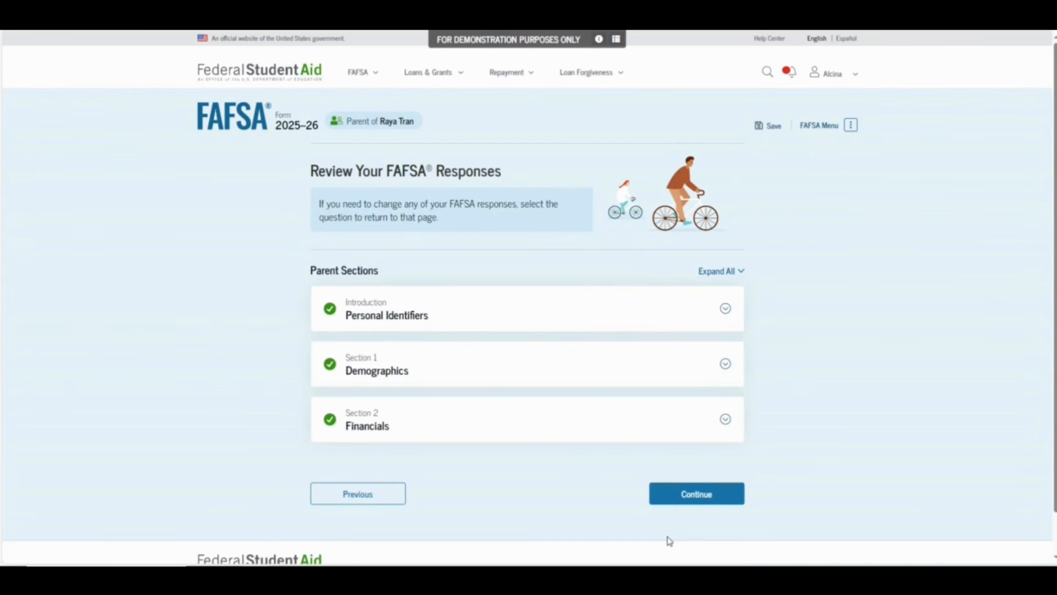
# Expand and collapse the Personal Identifiers, Demographics and Financials sections to check the answers
pyautogui.click(728, 311)
pyautogui.click(734, 308)
pyautogui.click(724, 370)
pyautogui.click(723, 366)
pyautogui.click(716, 423)
pyautogui.scroll(-5, 716, 410)
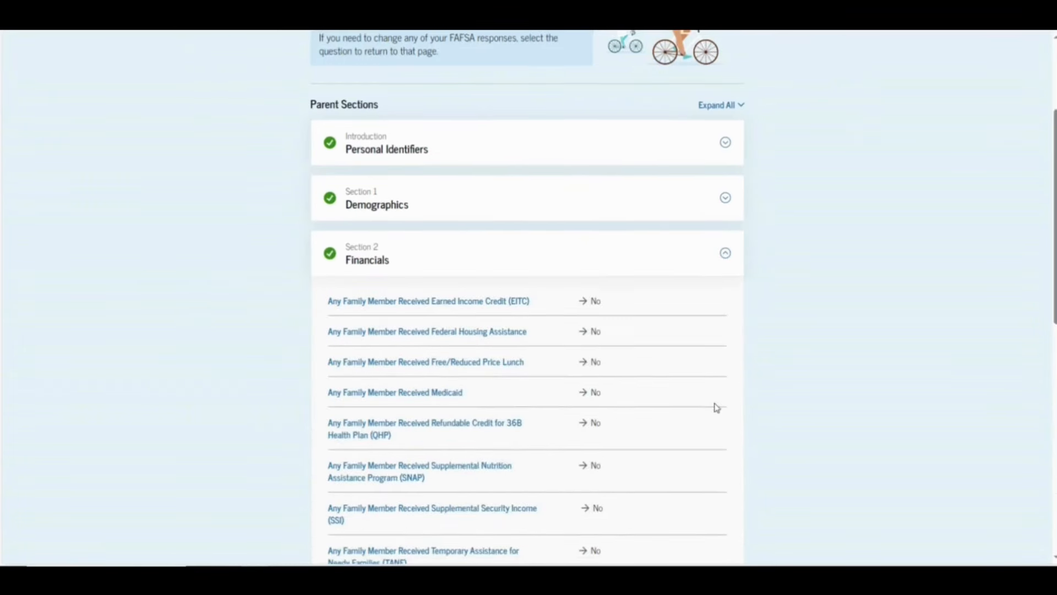
pyautogui.click(717, 203)
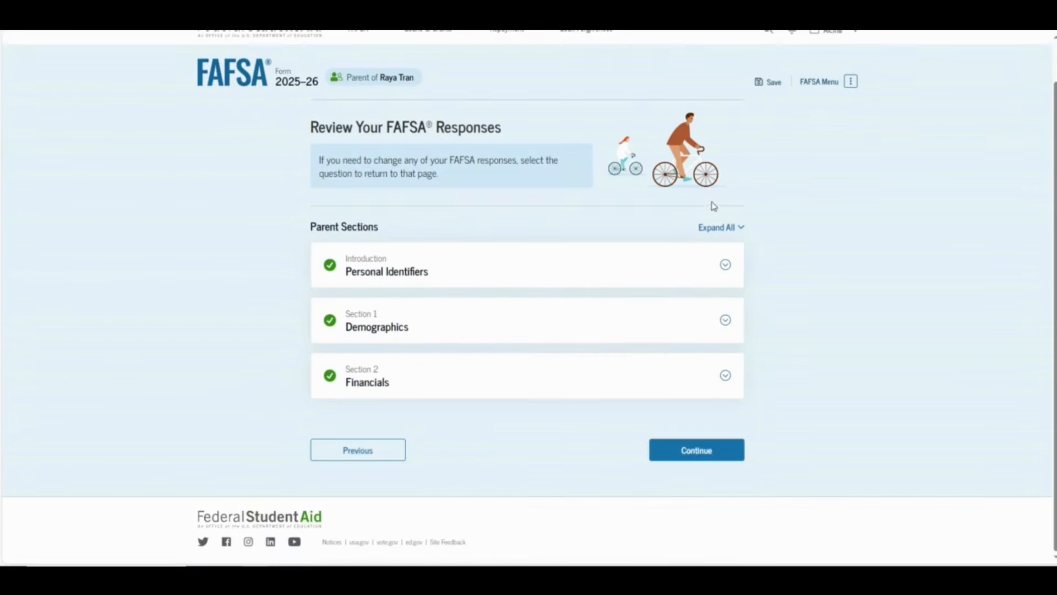
pyautogui.click(673, 449)
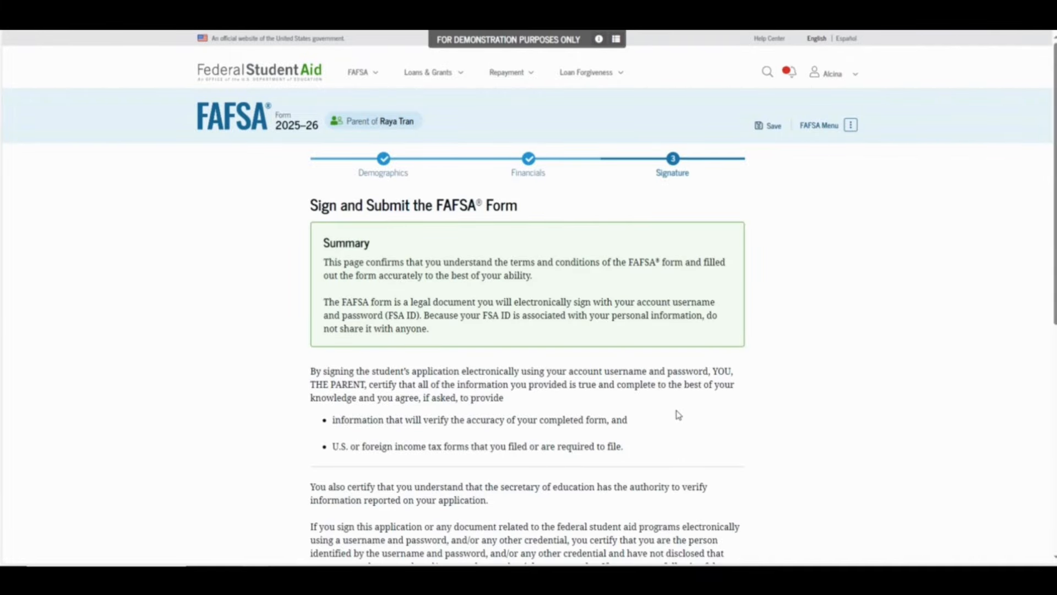
# Agree to the terms as the parent and sign and submit the FAFSA form
pyautogui.scroll(-7, 679, 415)
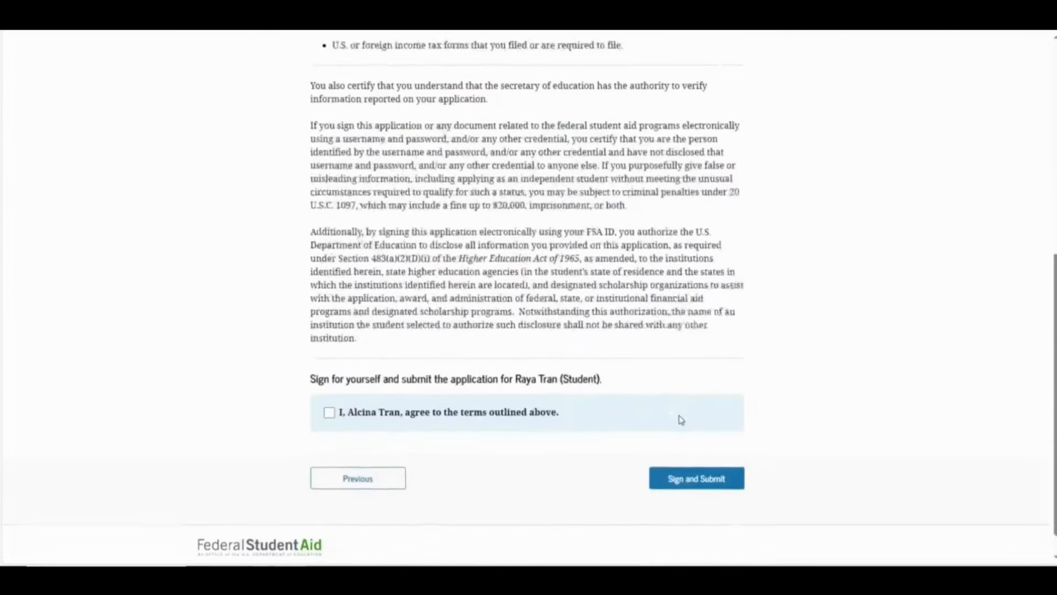
pyautogui.scroll(-1, 681, 420)
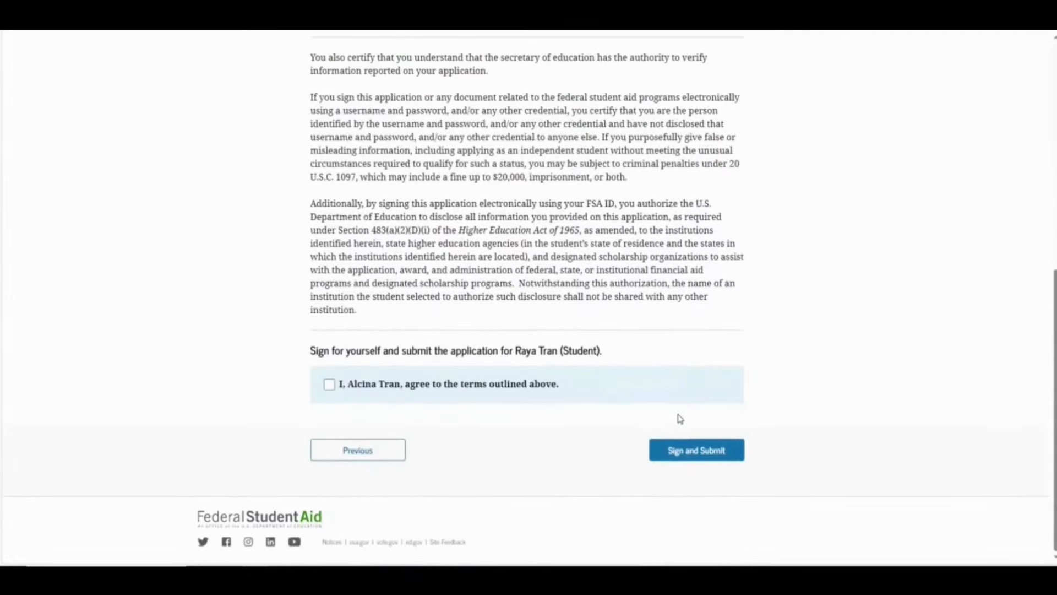
pyautogui.click(329, 385)
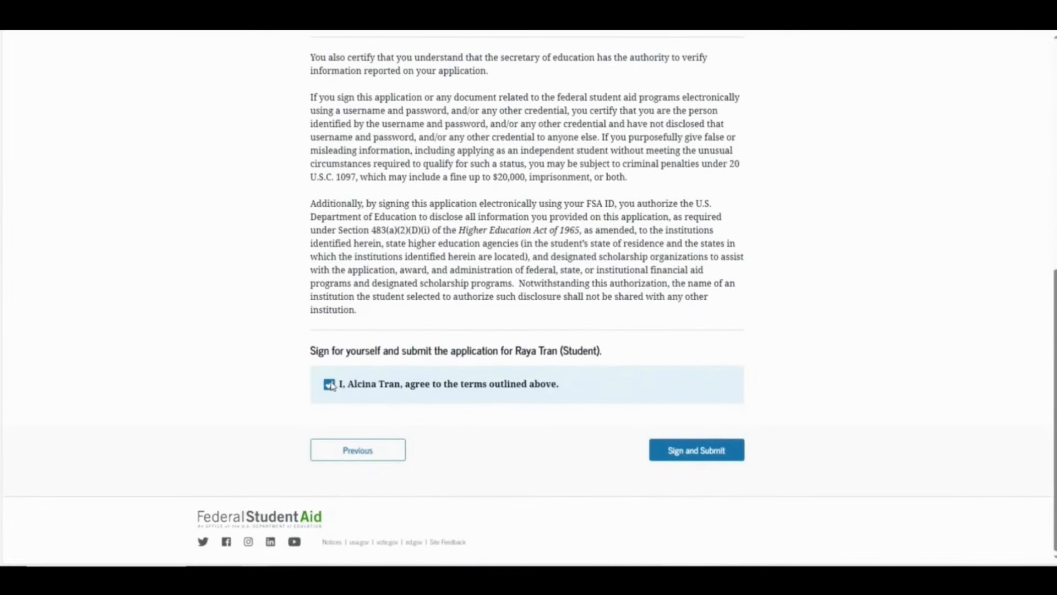
pyautogui.click(682, 457)
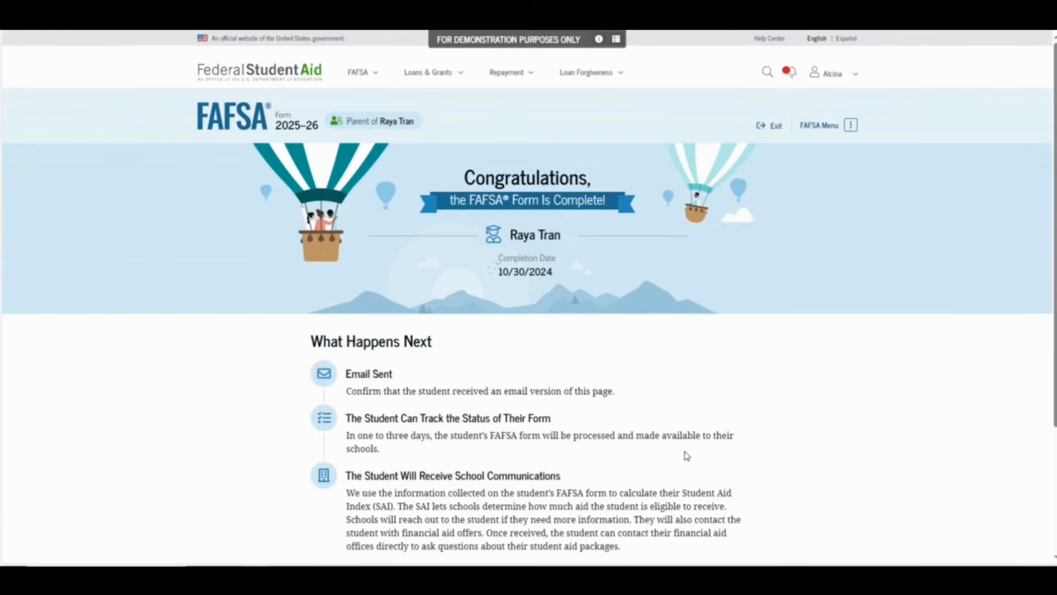